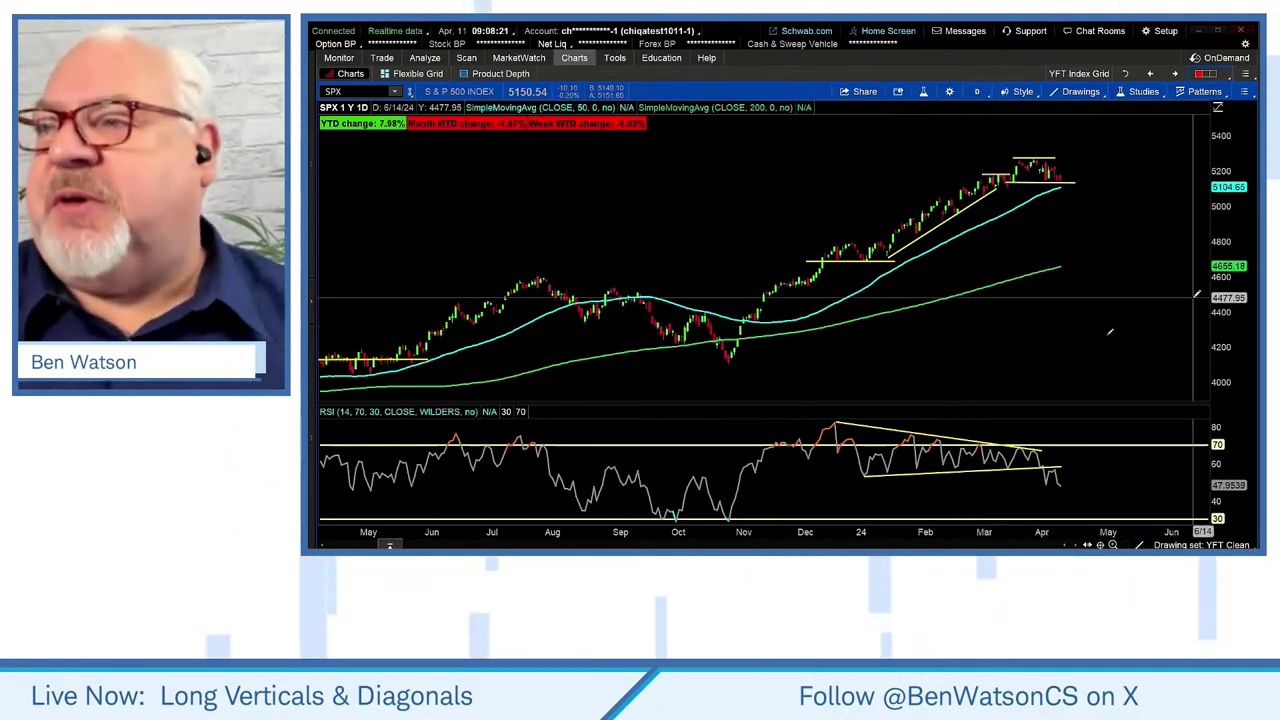
Review the trendlines and moving averages on the SPX, NDX and RUT daily charts of the index grid, ending back on SPX.
mouse_move(1067, 177)
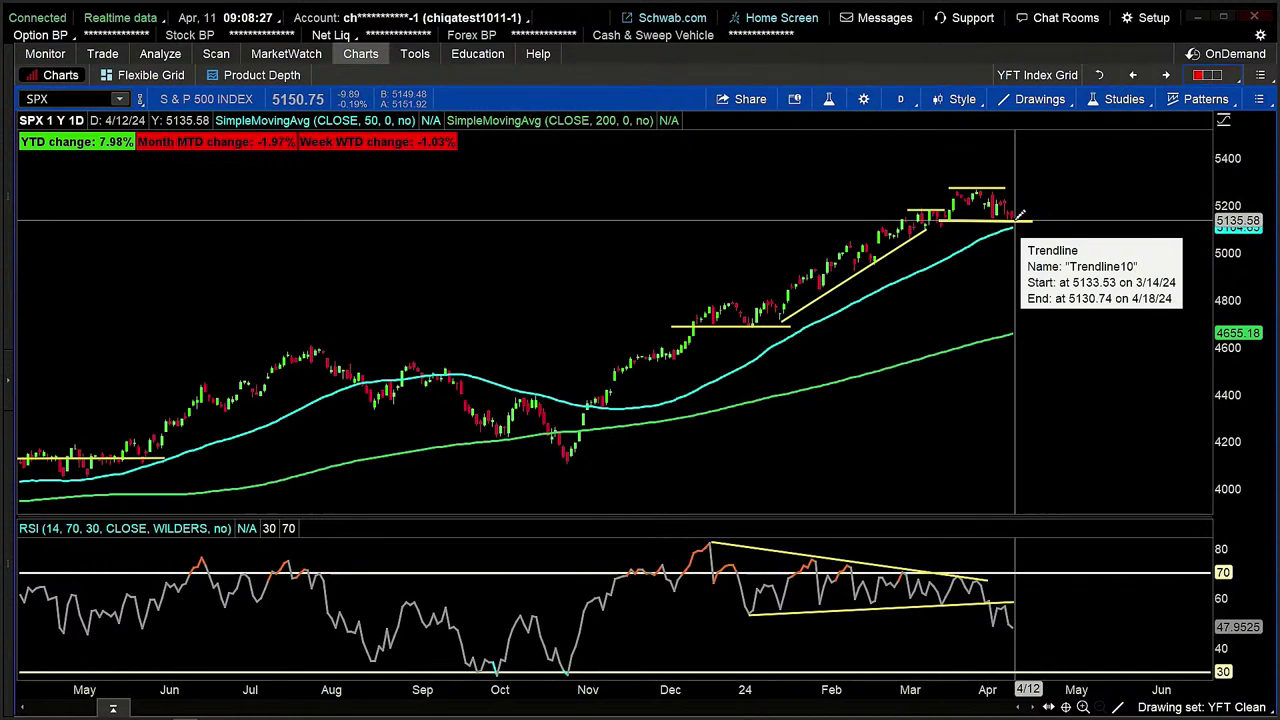
click(1020, 213)
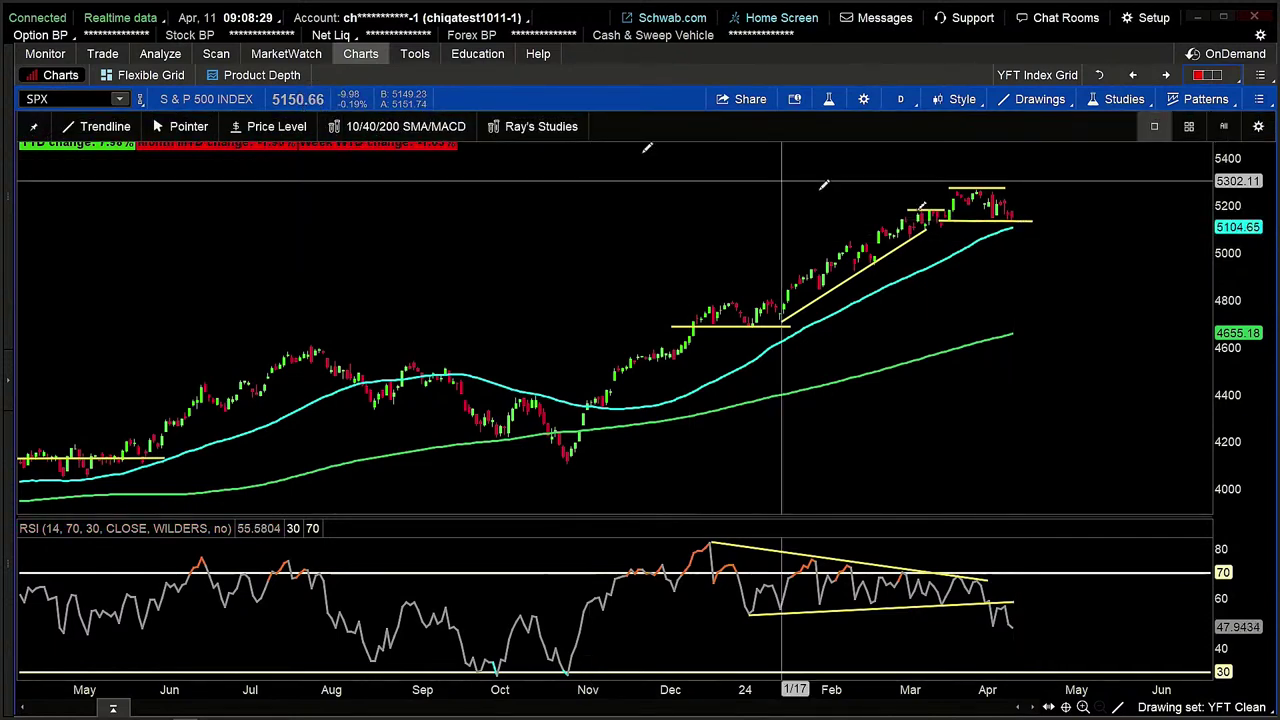
click(1037, 222)
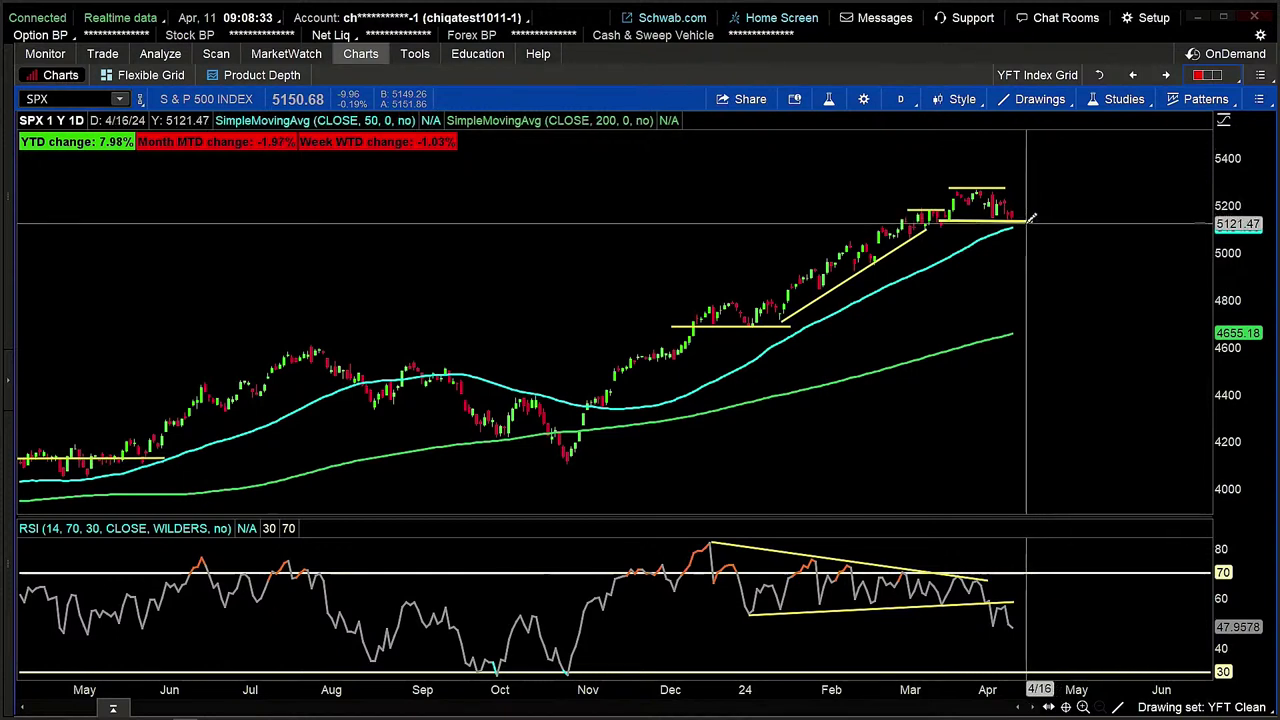
mouse_move(1032, 215)
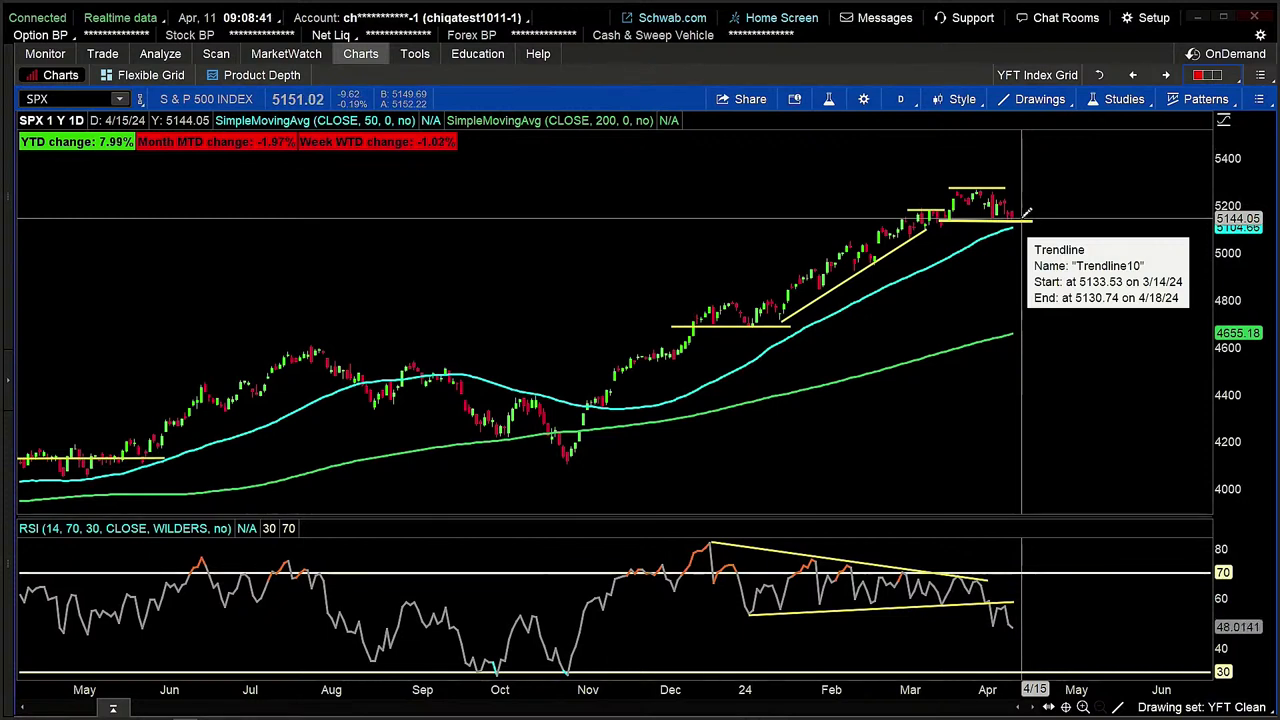
mouse_move(1180, 105)
click(1168, 75)
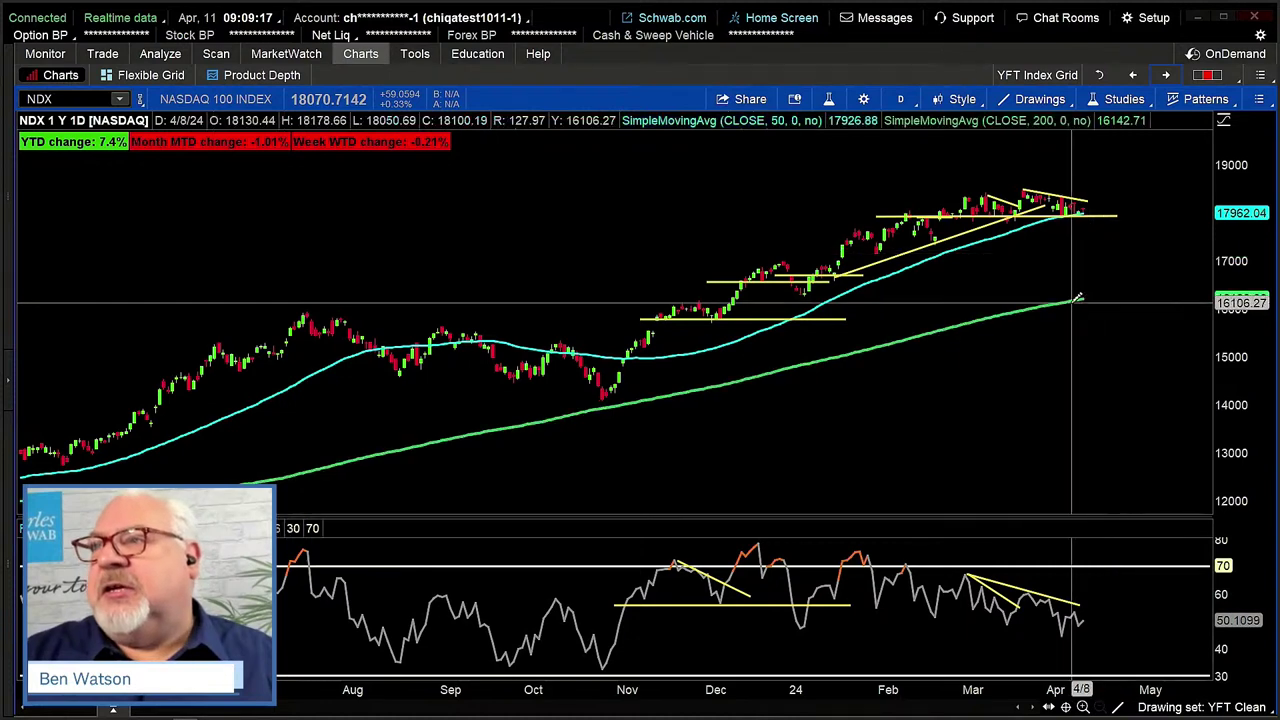
click(1165, 76)
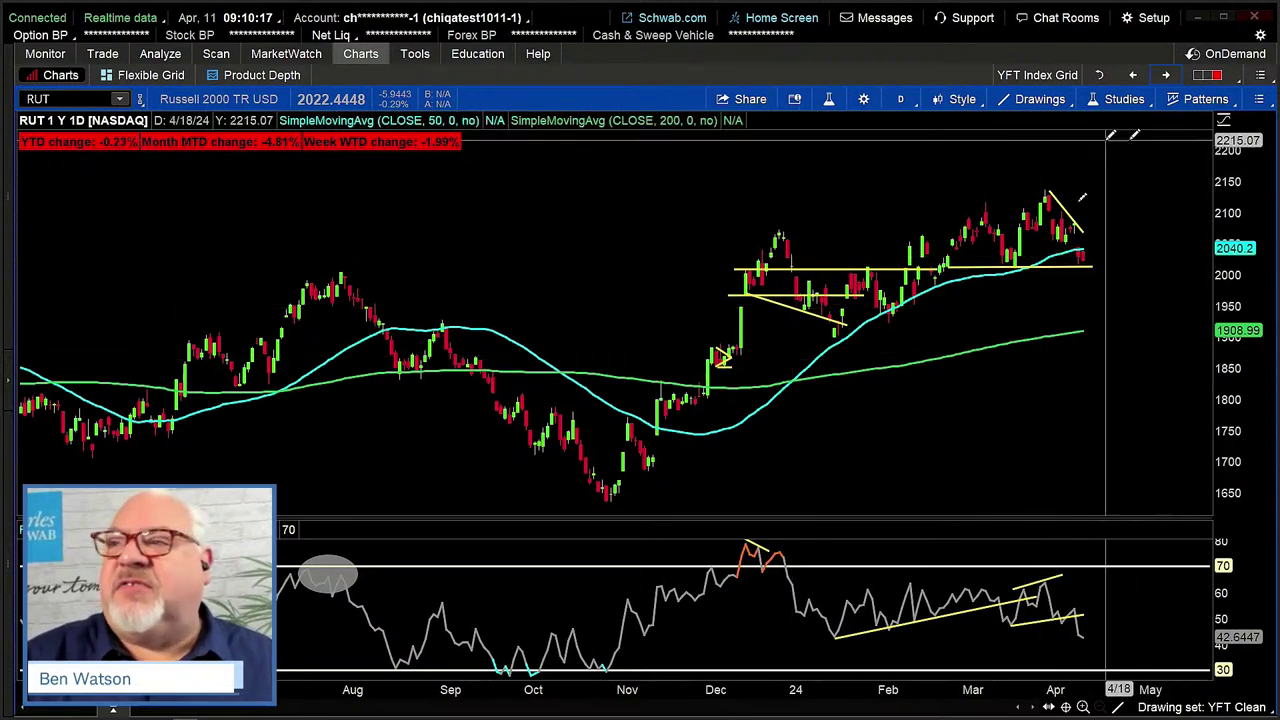
click(1132, 75)
click(1131, 76)
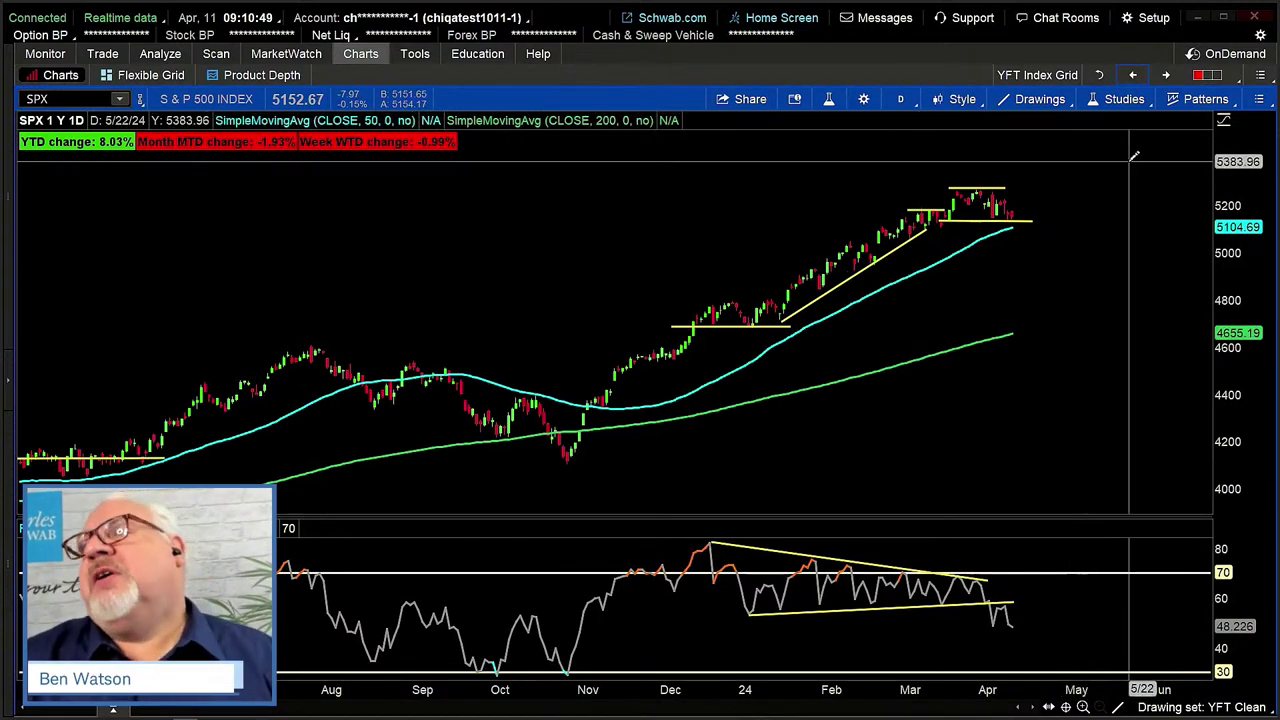
Load the VIX Grid layout to view the one-year daily volatility index chart.
click(1212, 76)
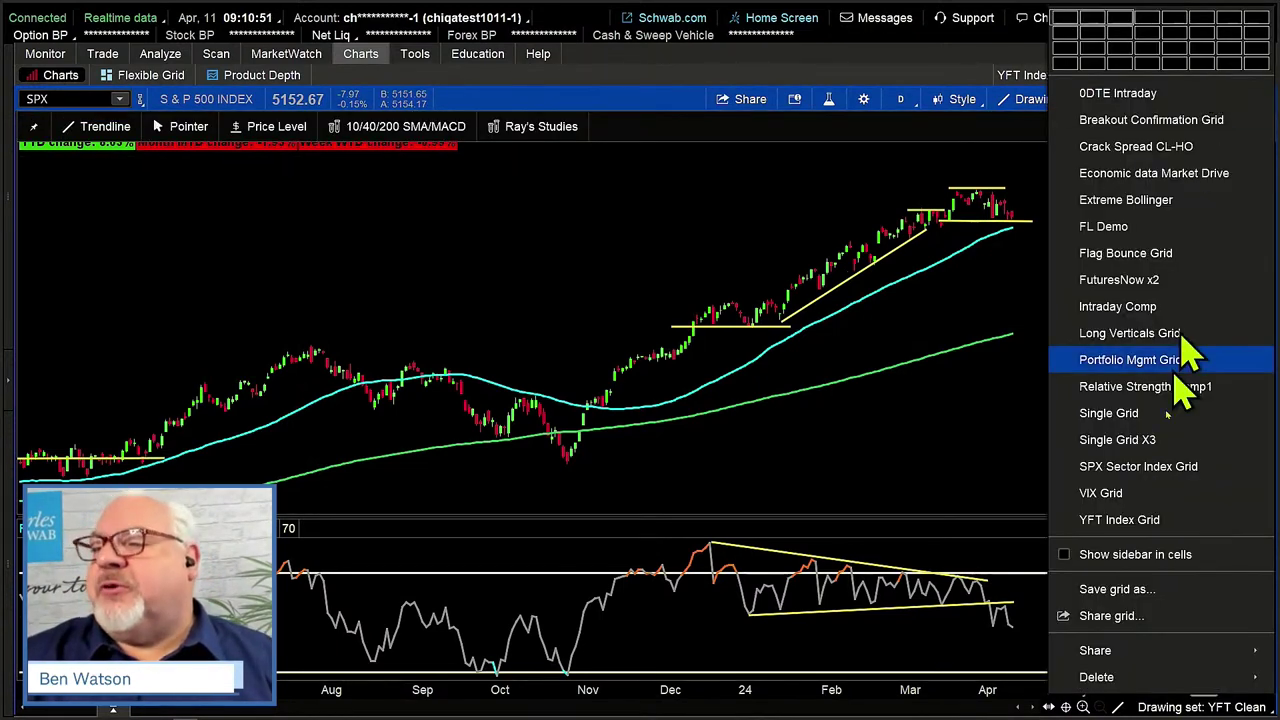
click(1118, 500)
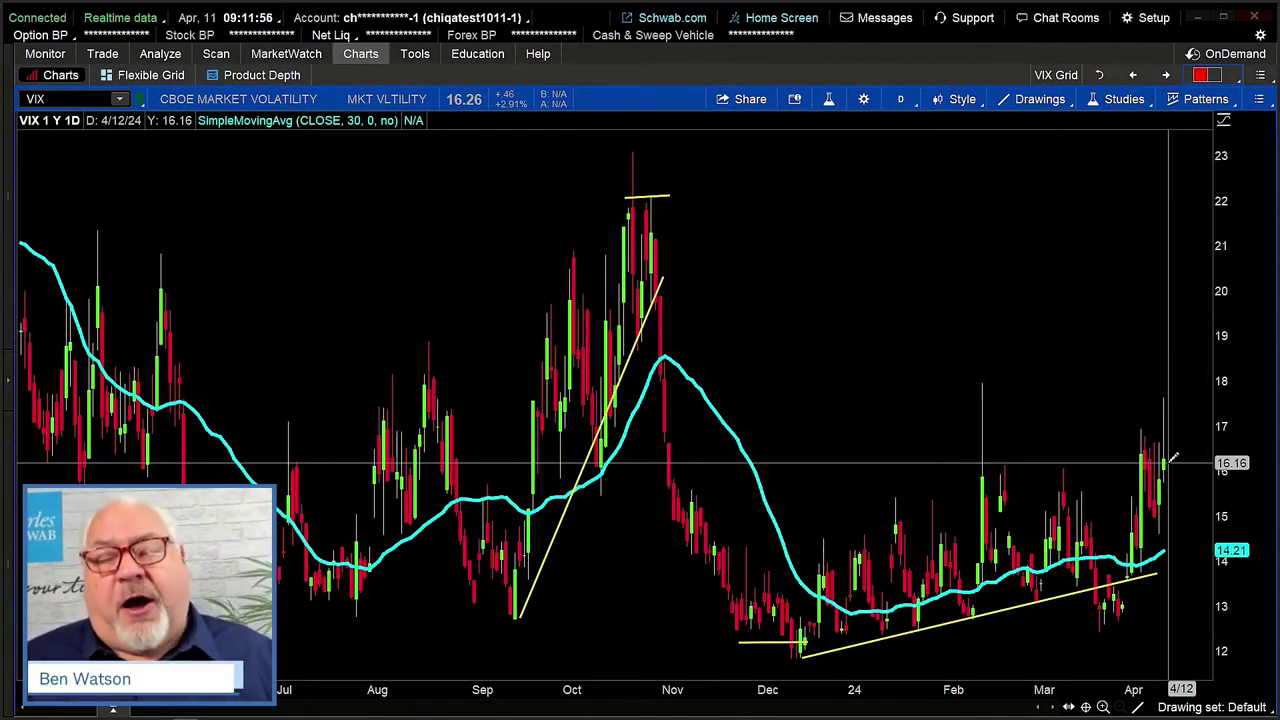
Inspect the option legs of the DHI and XSP positions in the Long Verticals-Diagonals group, collapsing each one after review.
click(43, 57)
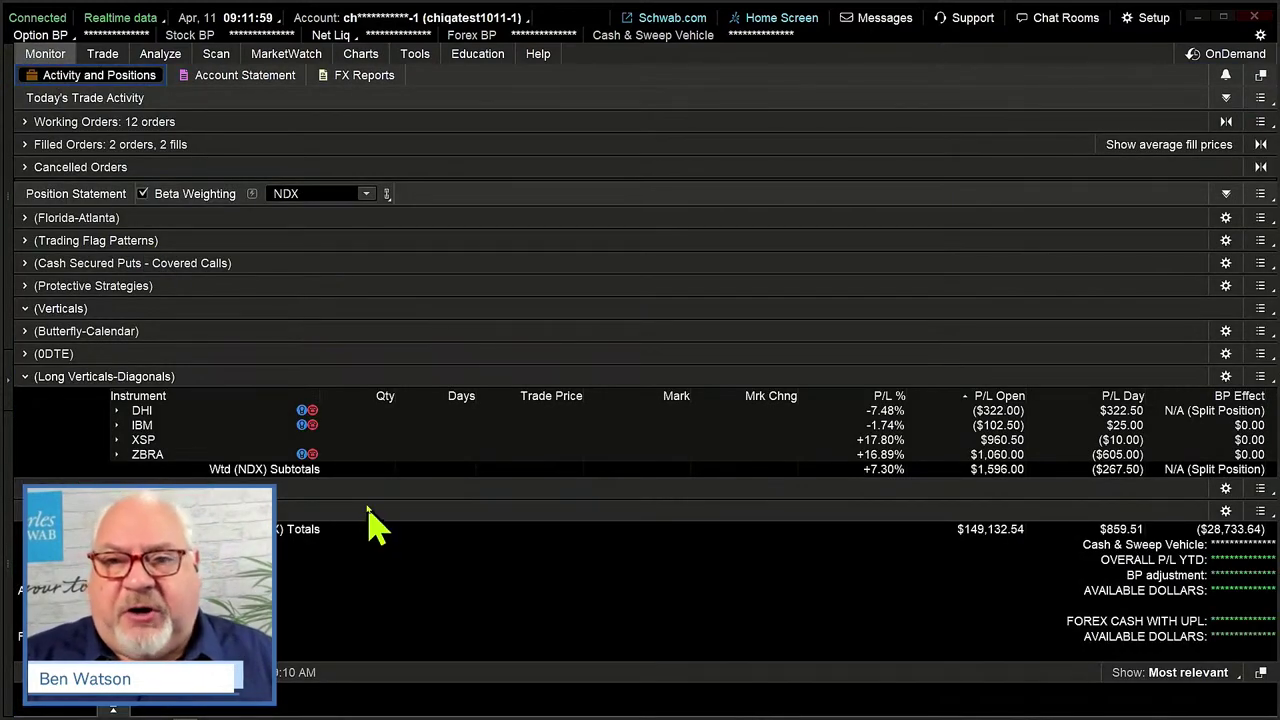
click(145, 412)
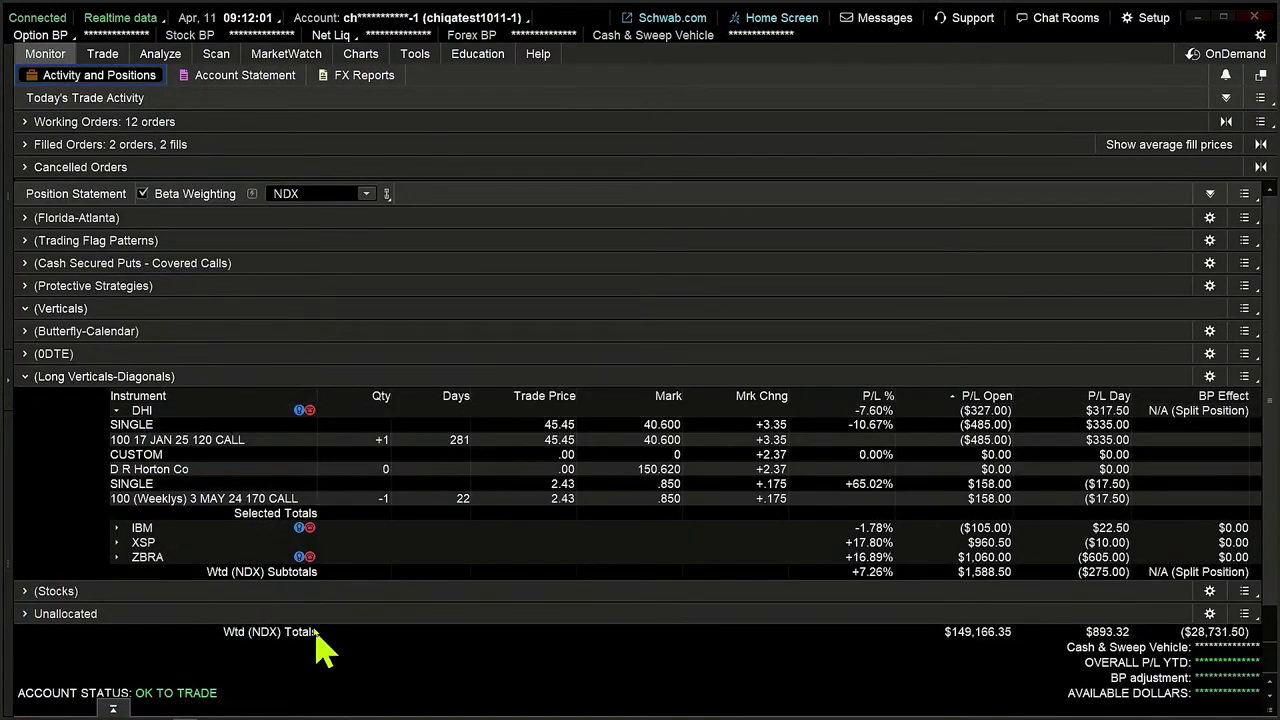
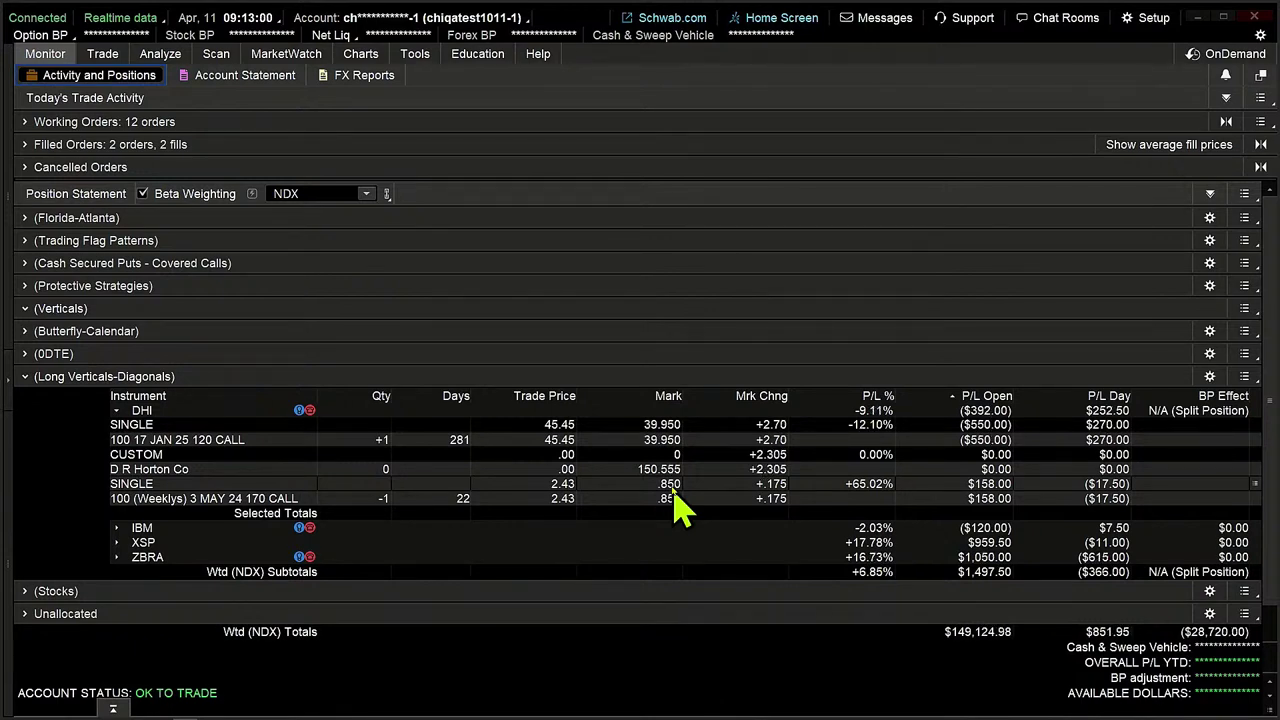
click(140, 413)
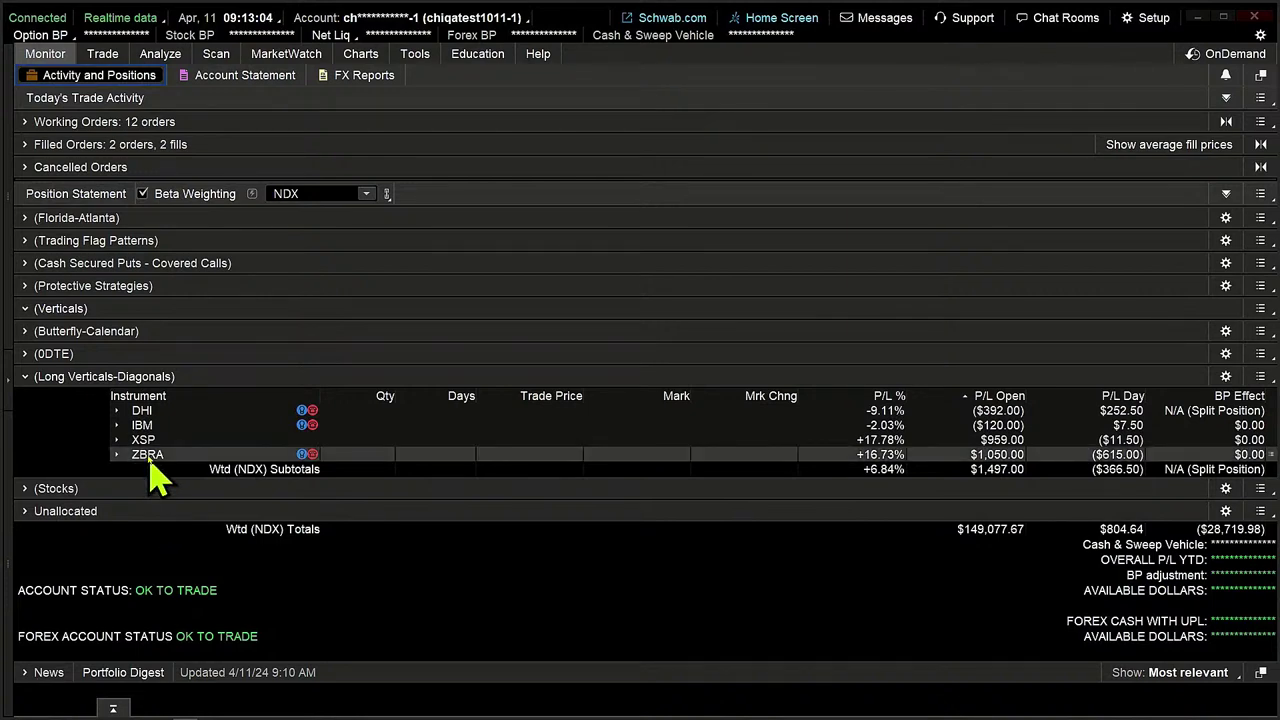
click(148, 442)
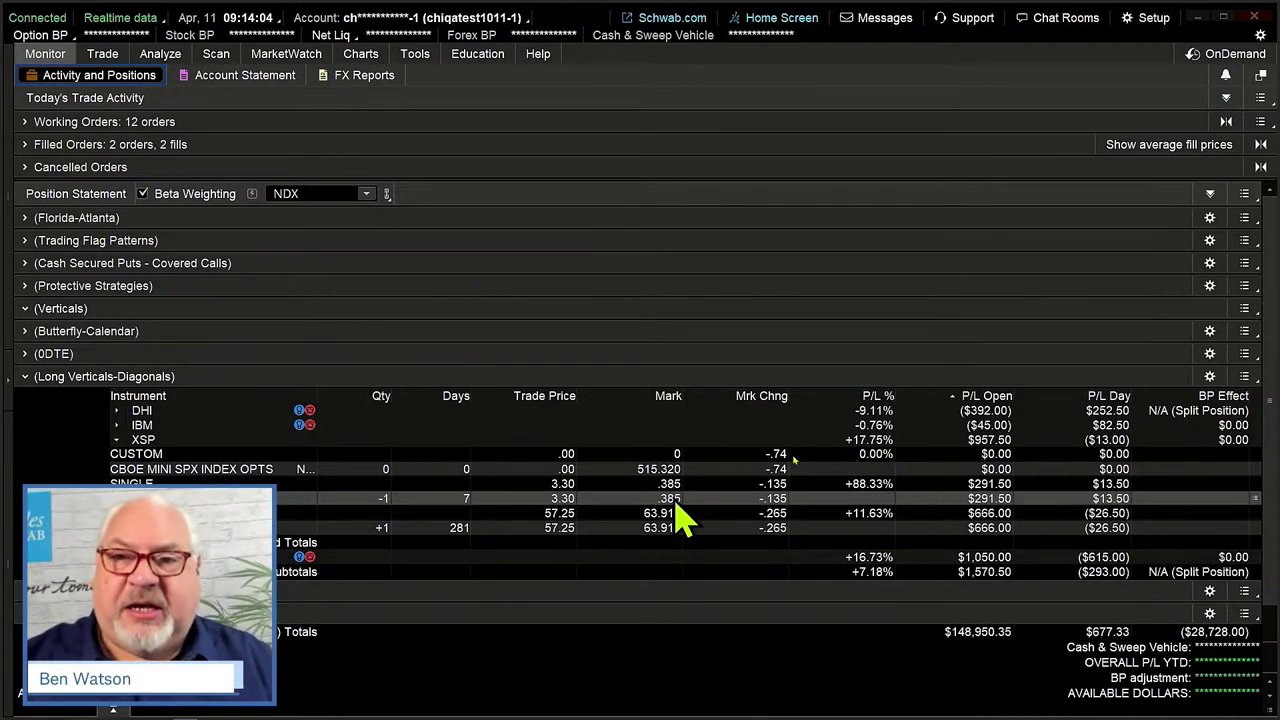
click(146, 441)
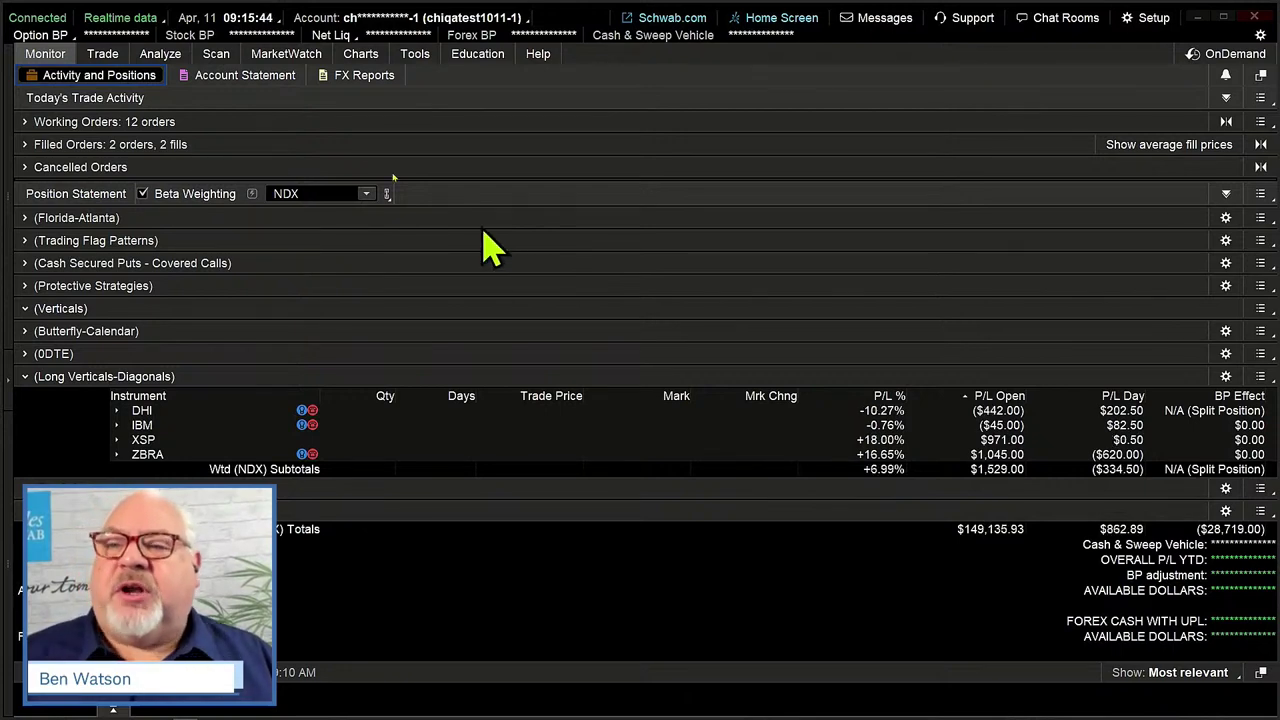
Load the Single Grid chart layout and set its symbol to BA.
click(376, 58)
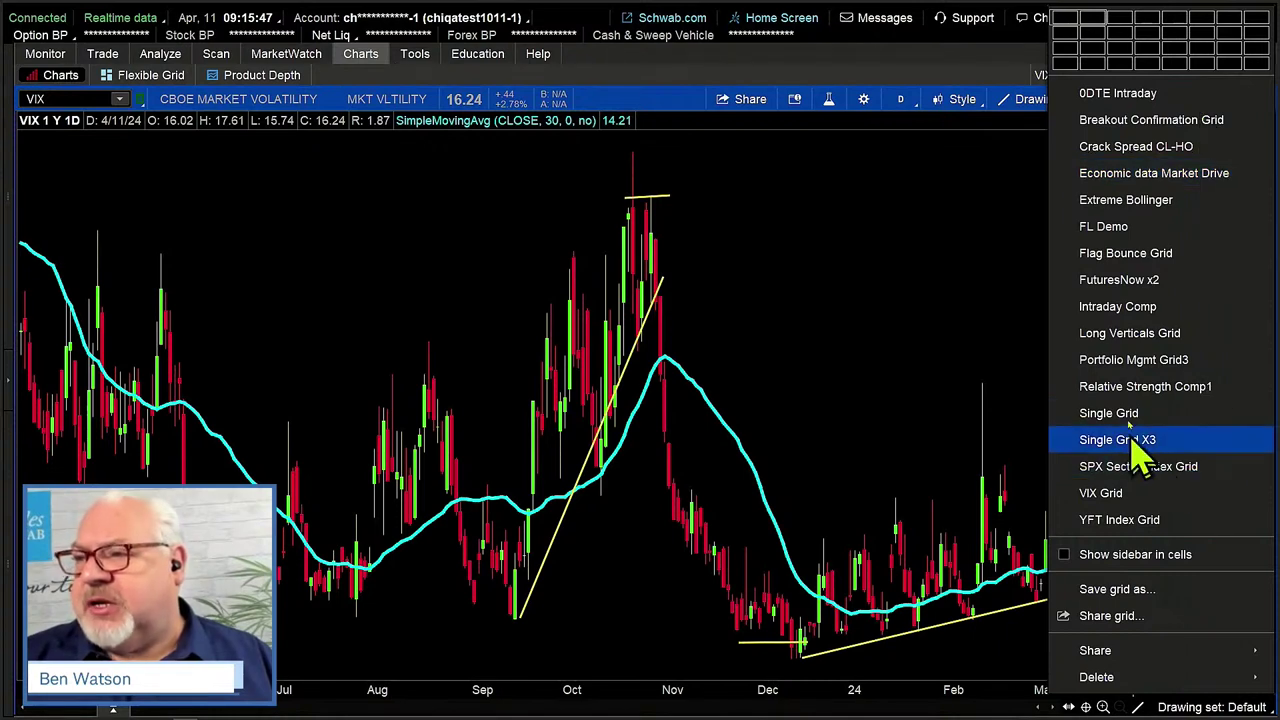
click(1095, 413)
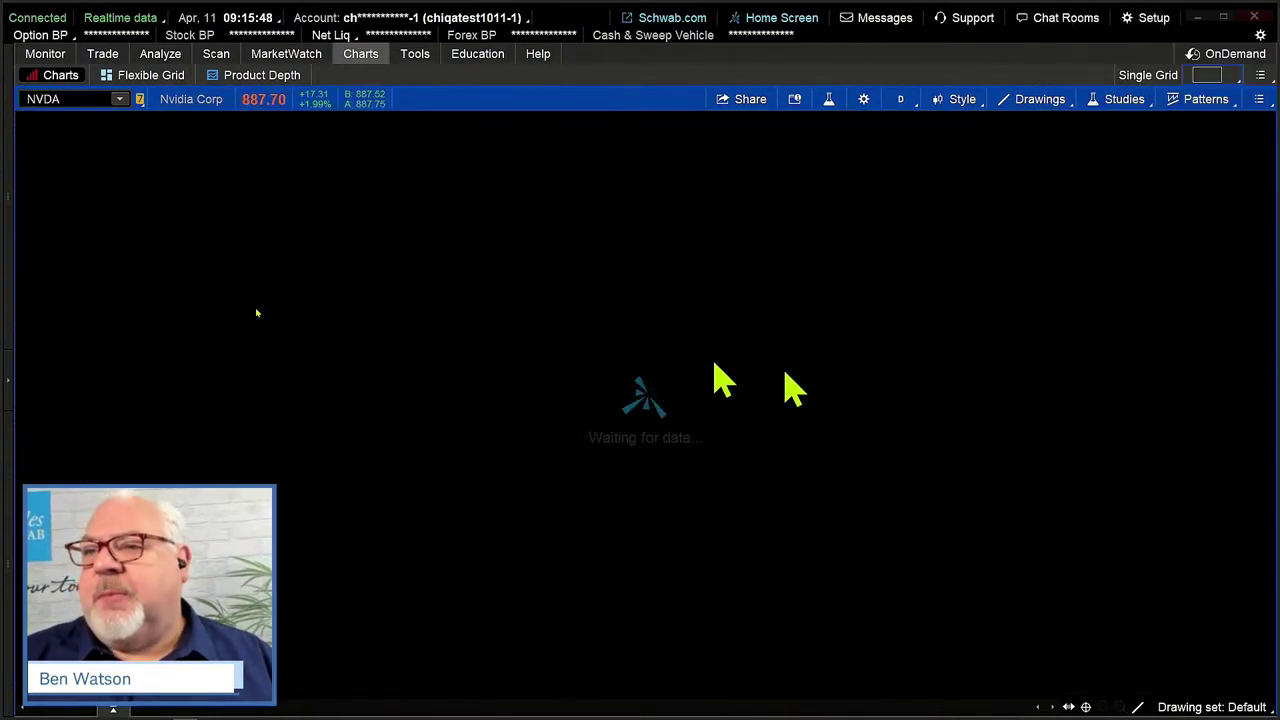
click(80, 104)
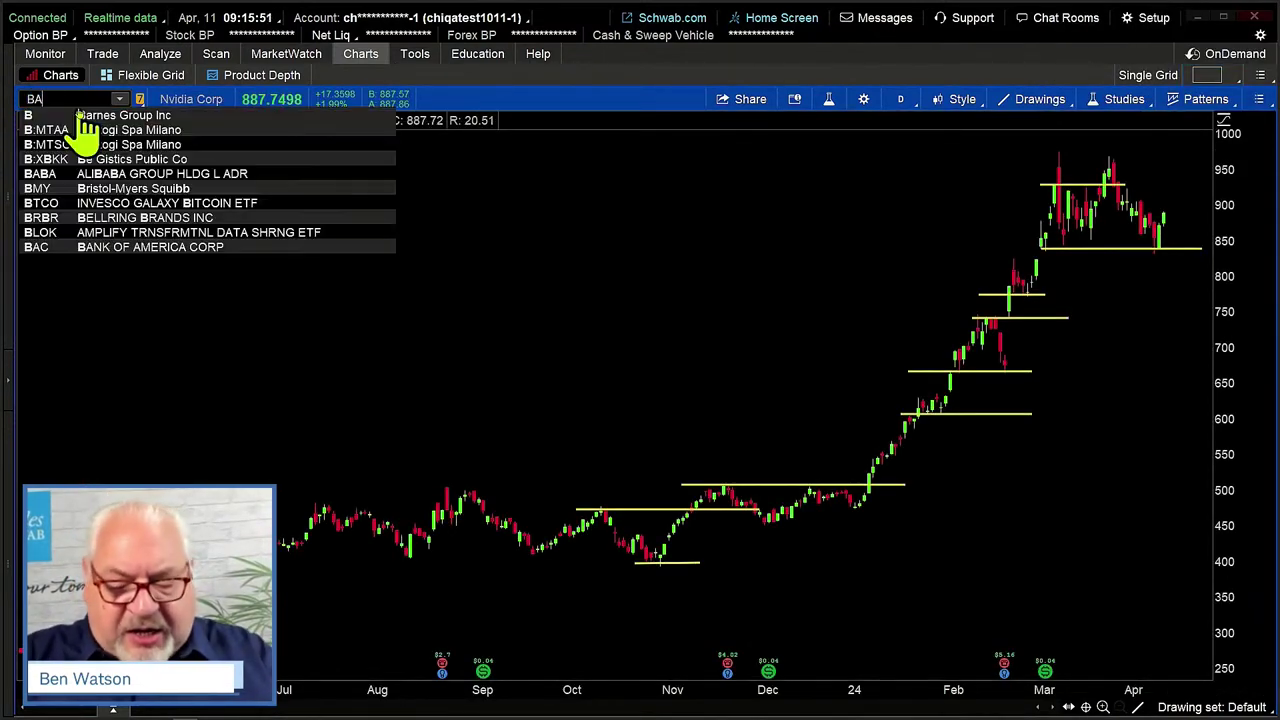
text(BA)
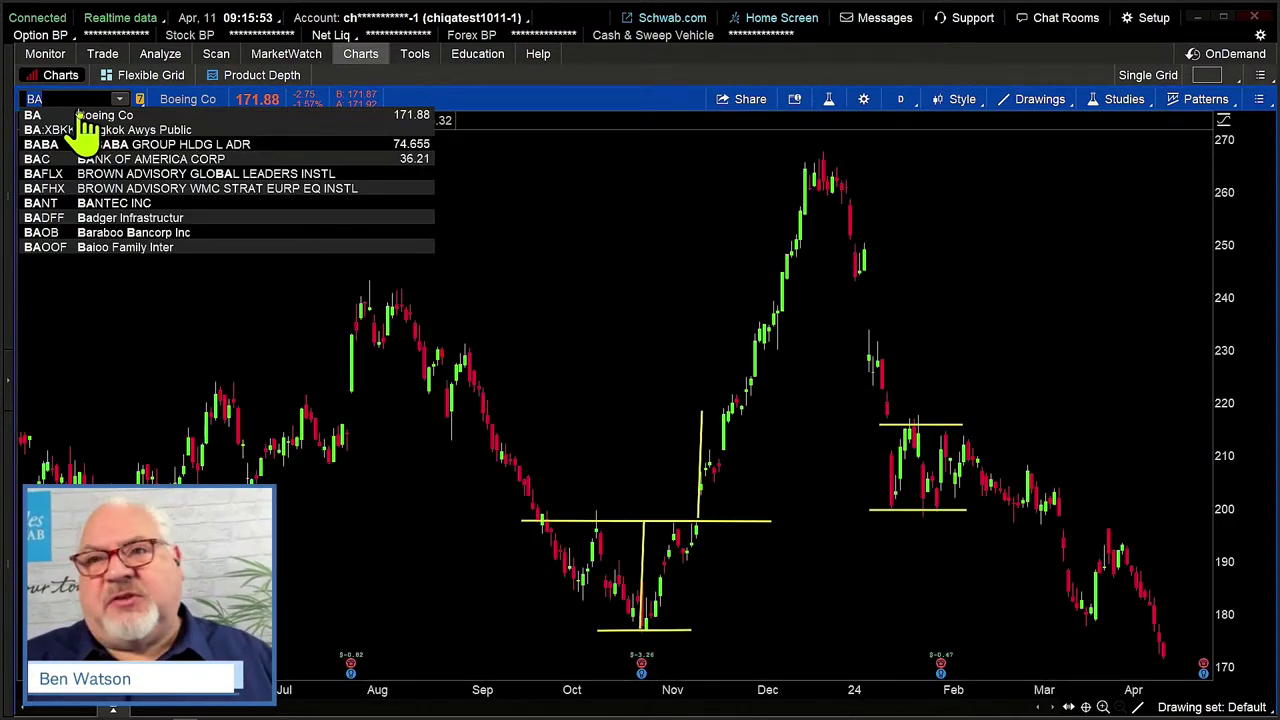
click(588, 103)
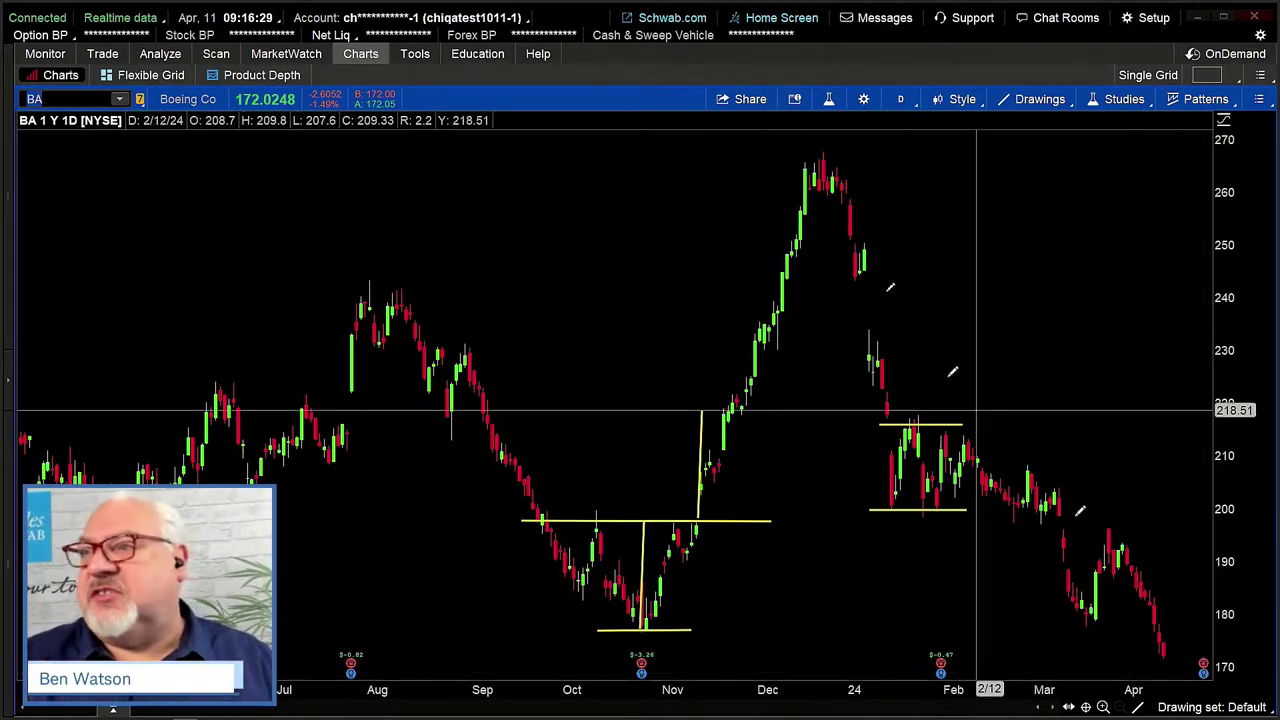
Add the ImpVolatility study as a lower study on the Boeing chart.
click(829, 100)
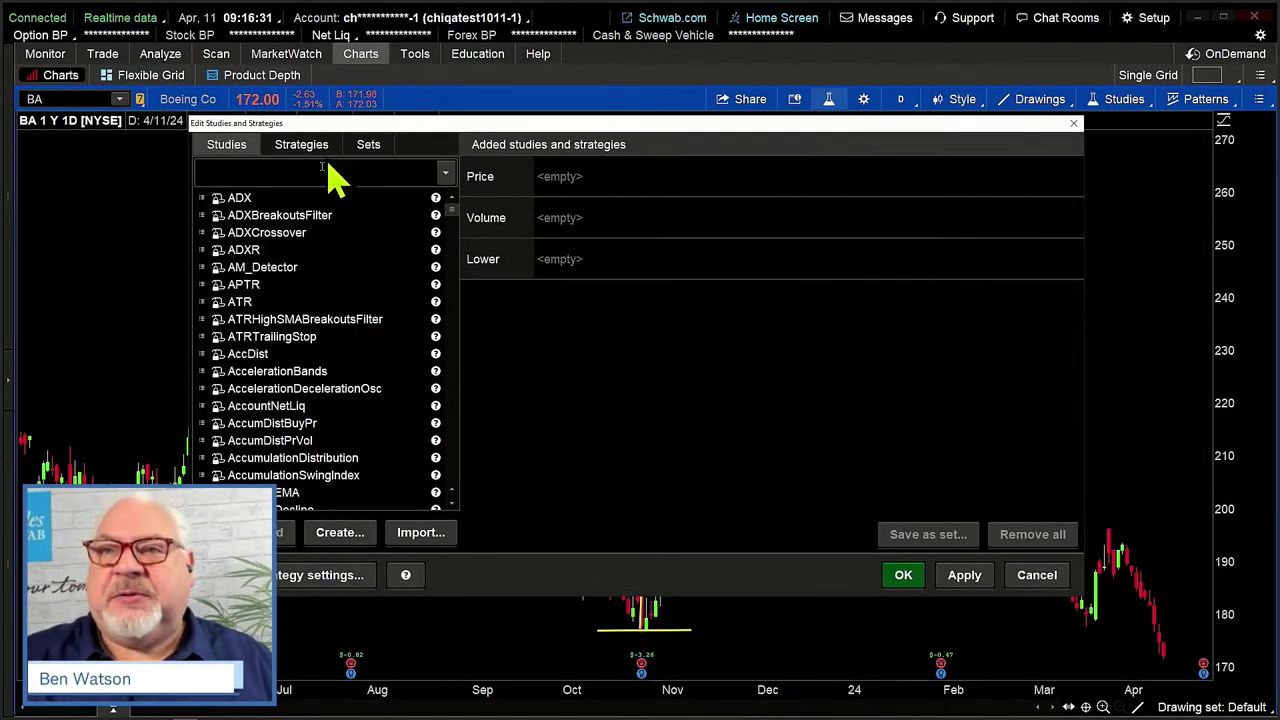
text(imp)
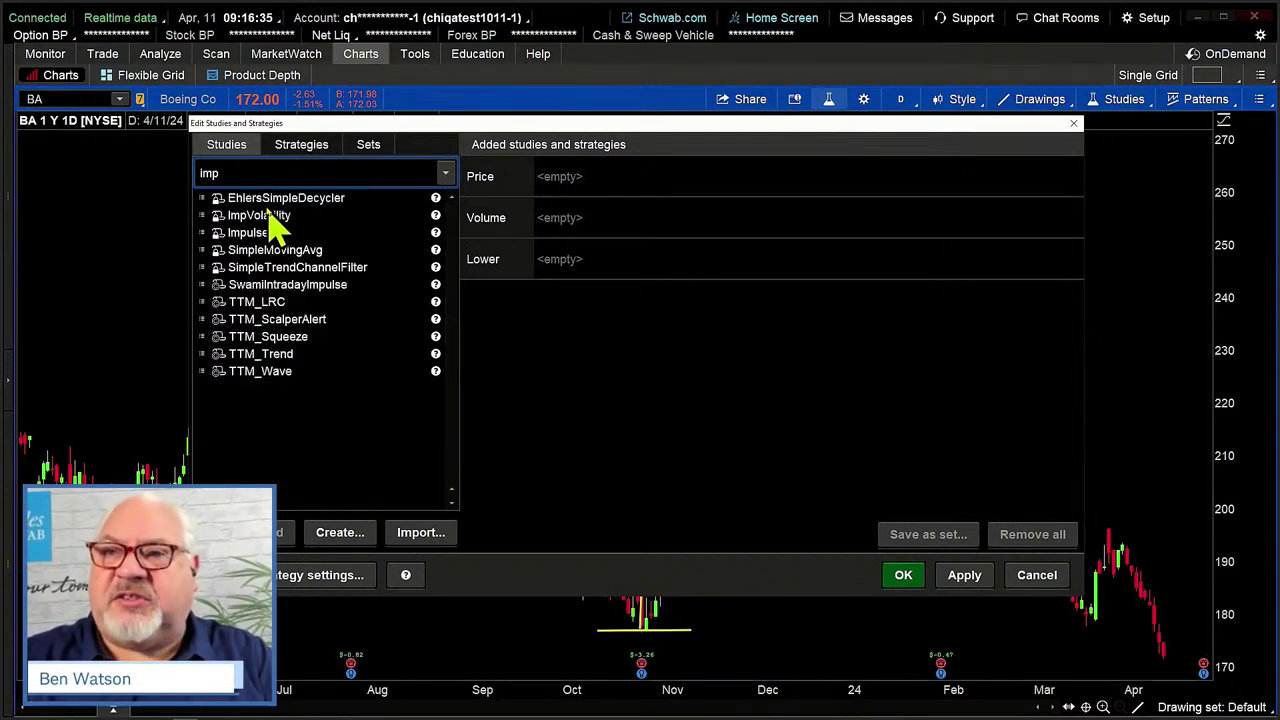
double_click(272, 216)
click(964, 575)
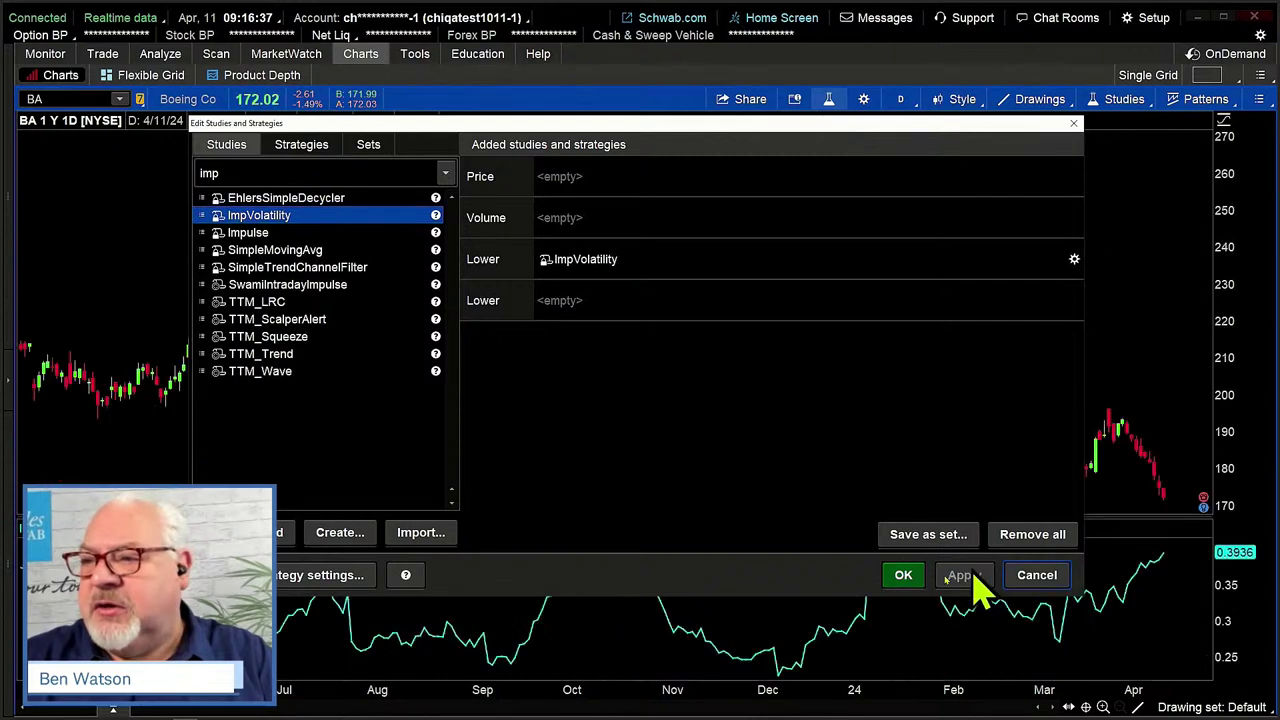
click(903, 575)
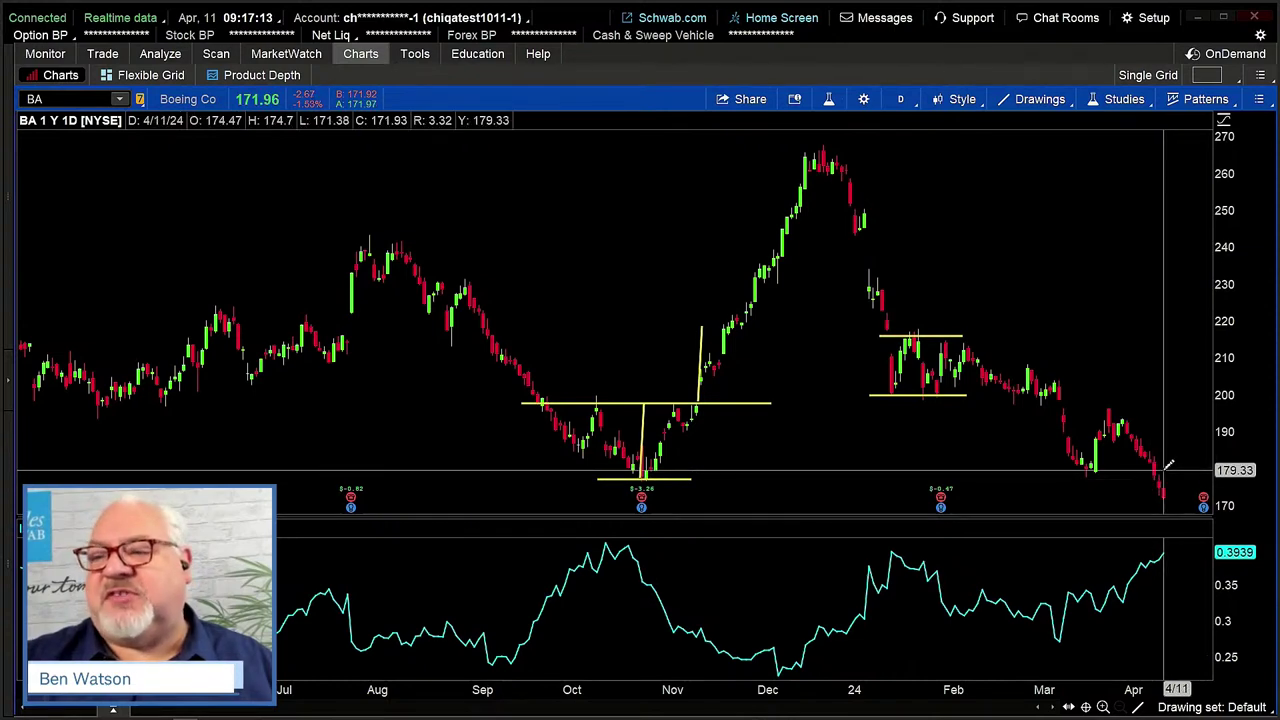
View Boeing on the 3 Y : W time frame and restore the chart to 1 Y : 1D.
click(903, 101)
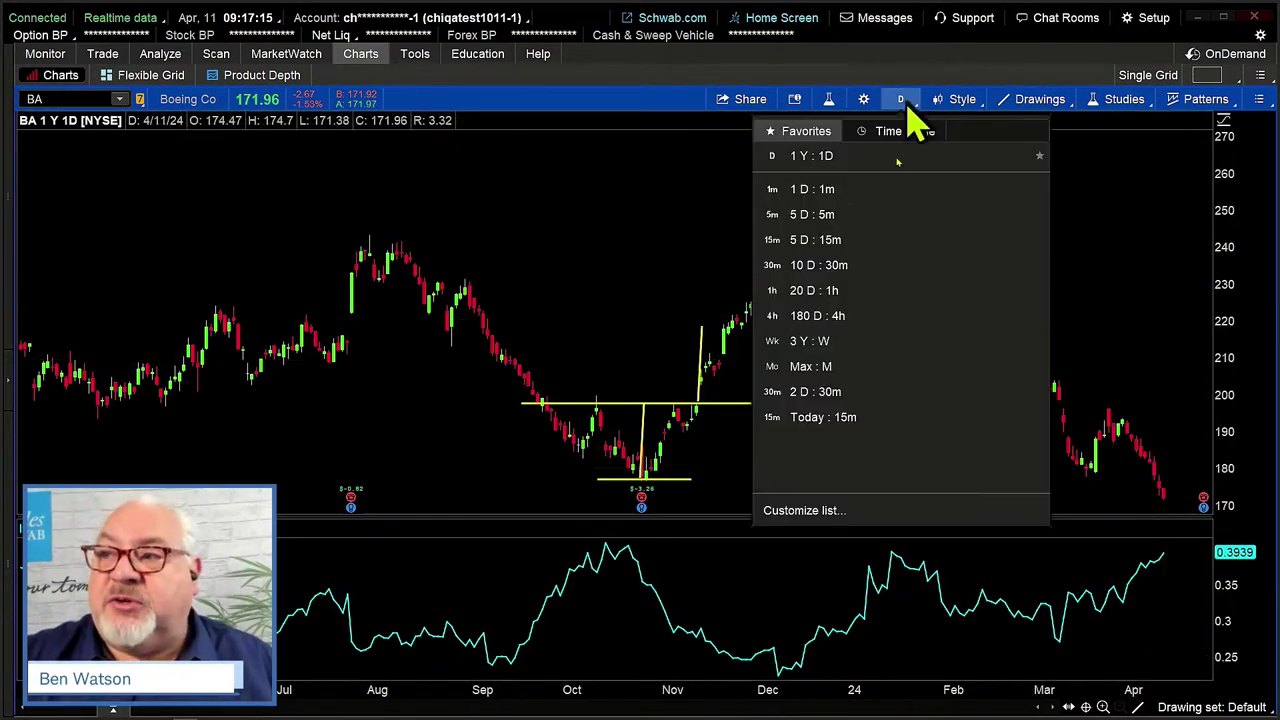
click(838, 342)
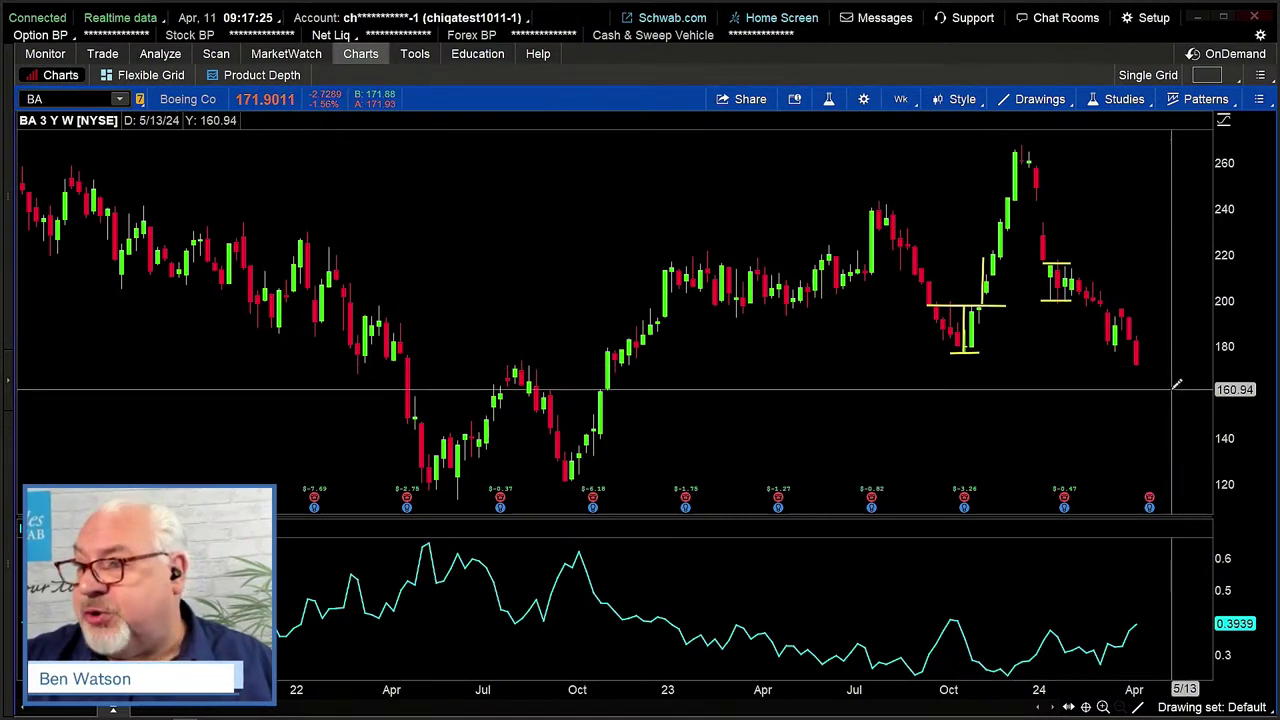
mouse_move(920, 120)
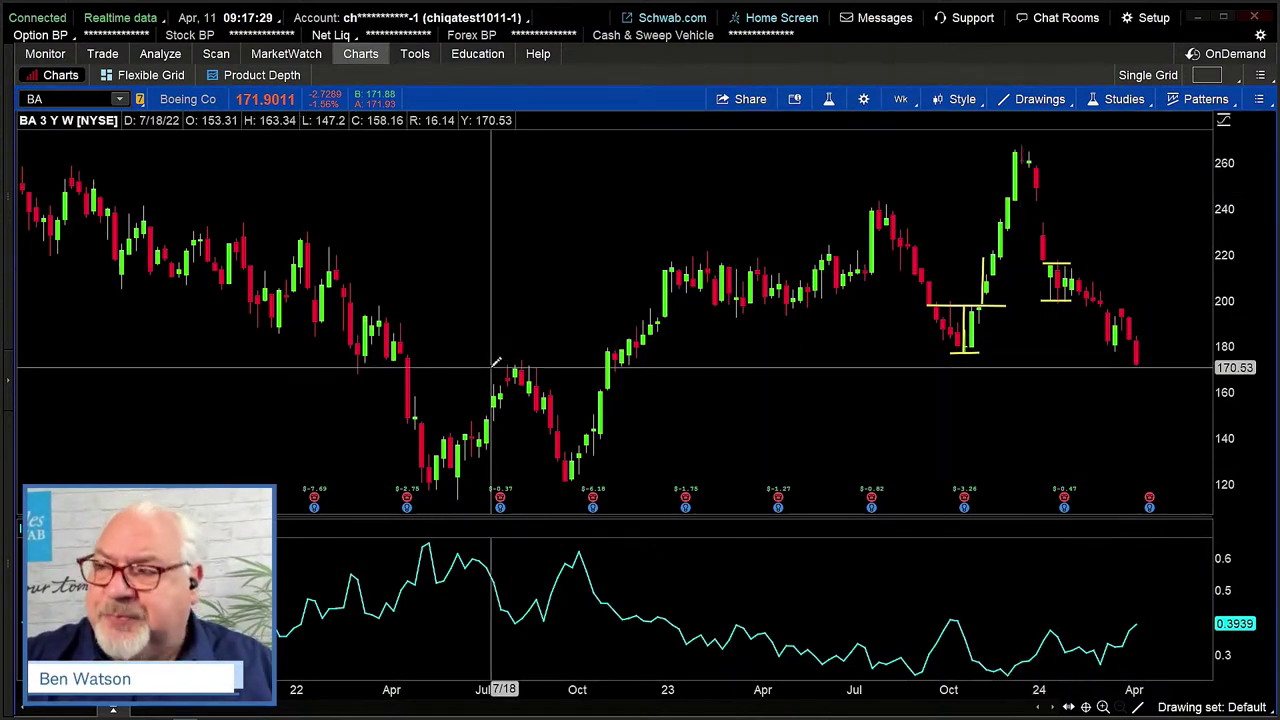
click(901, 100)
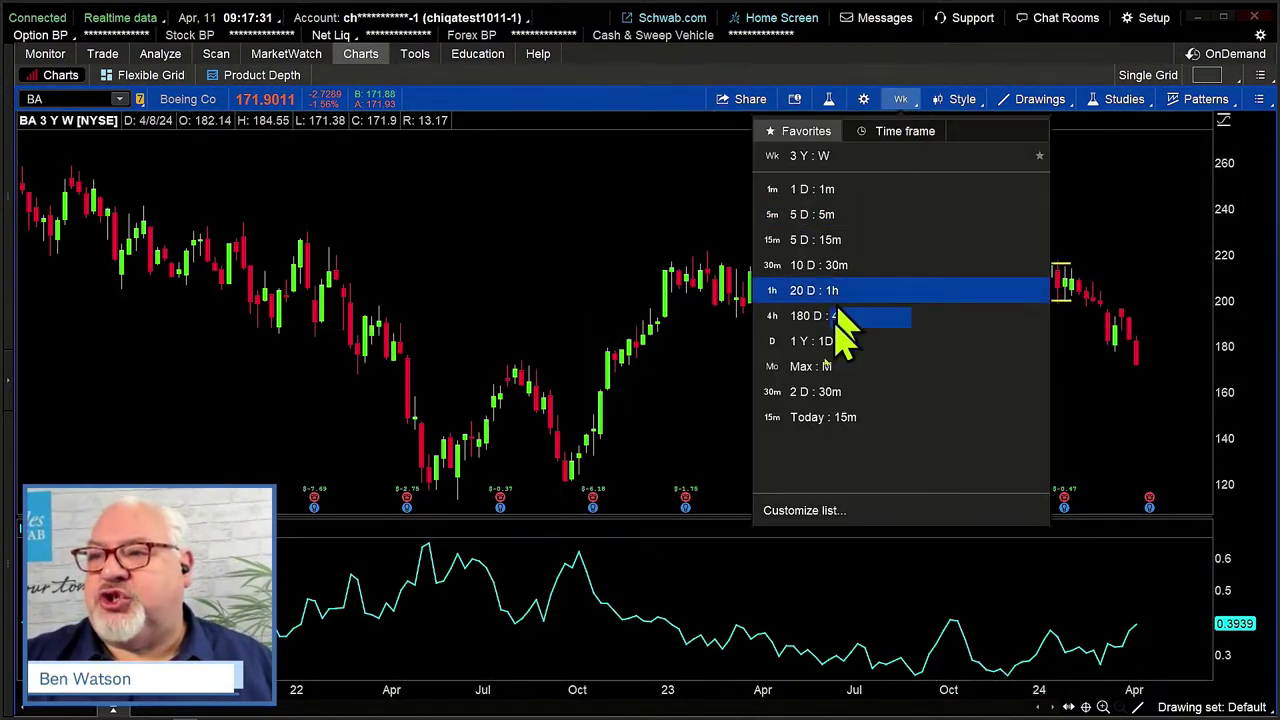
click(826, 345)
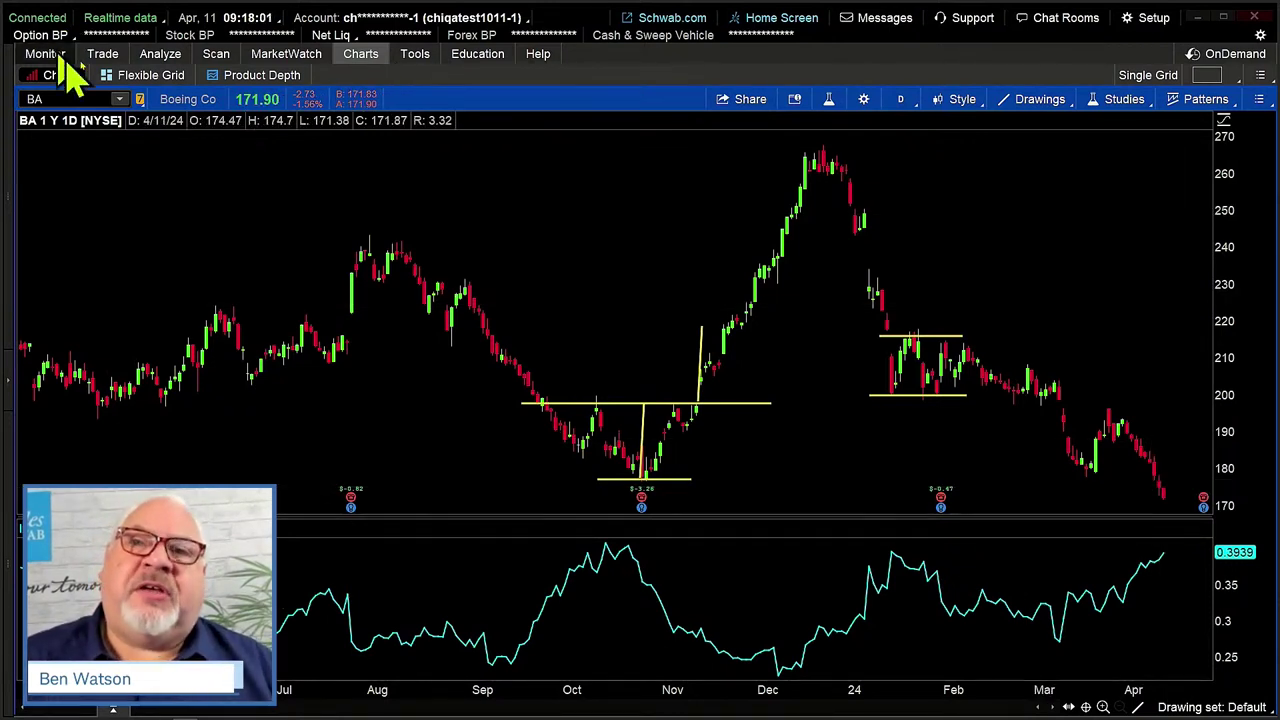
Delete the unsent NDX order on the trade page and collapse the 31 MAY 24 expiration in Boeing's option chain.
click(106, 58)
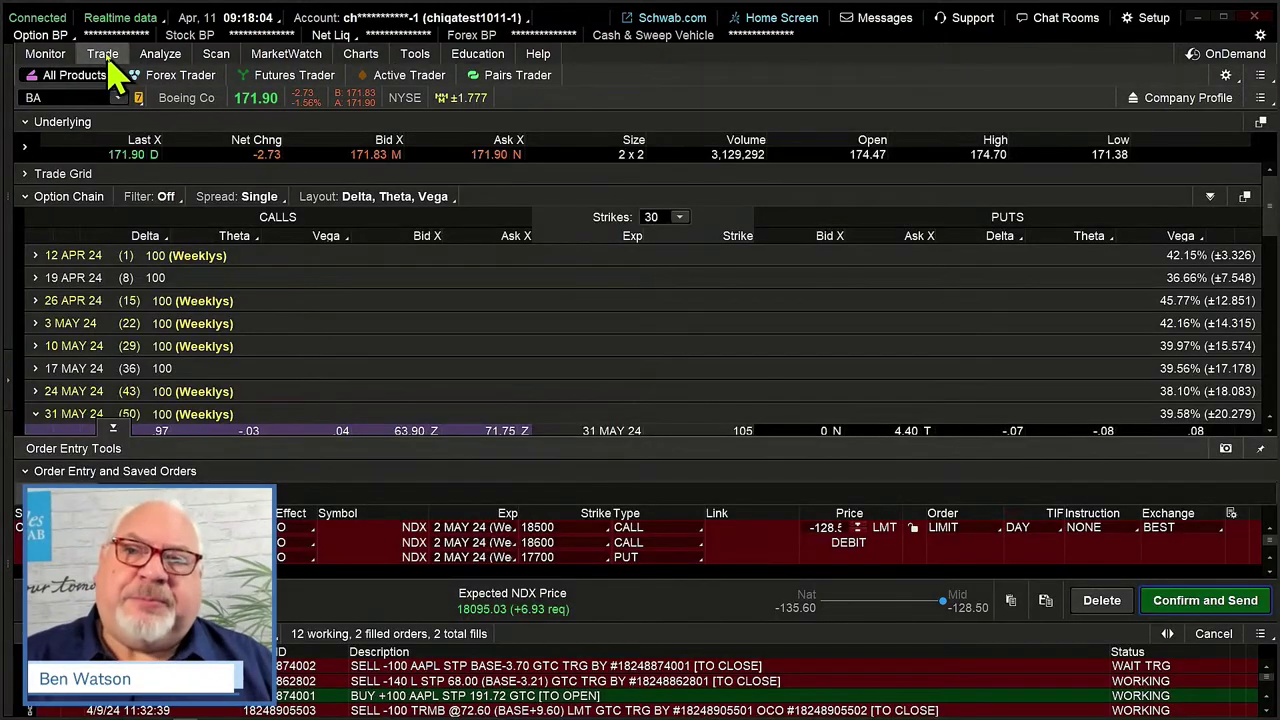
click(1090, 604)
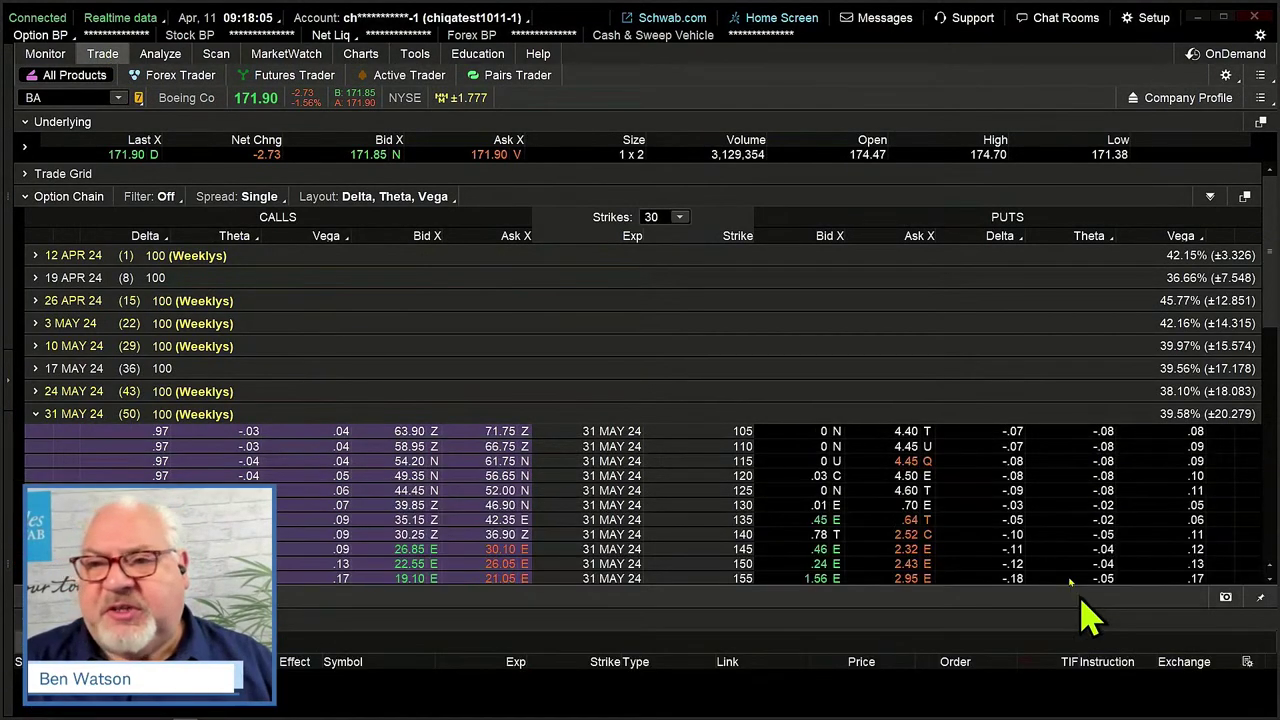
click(137, 415)
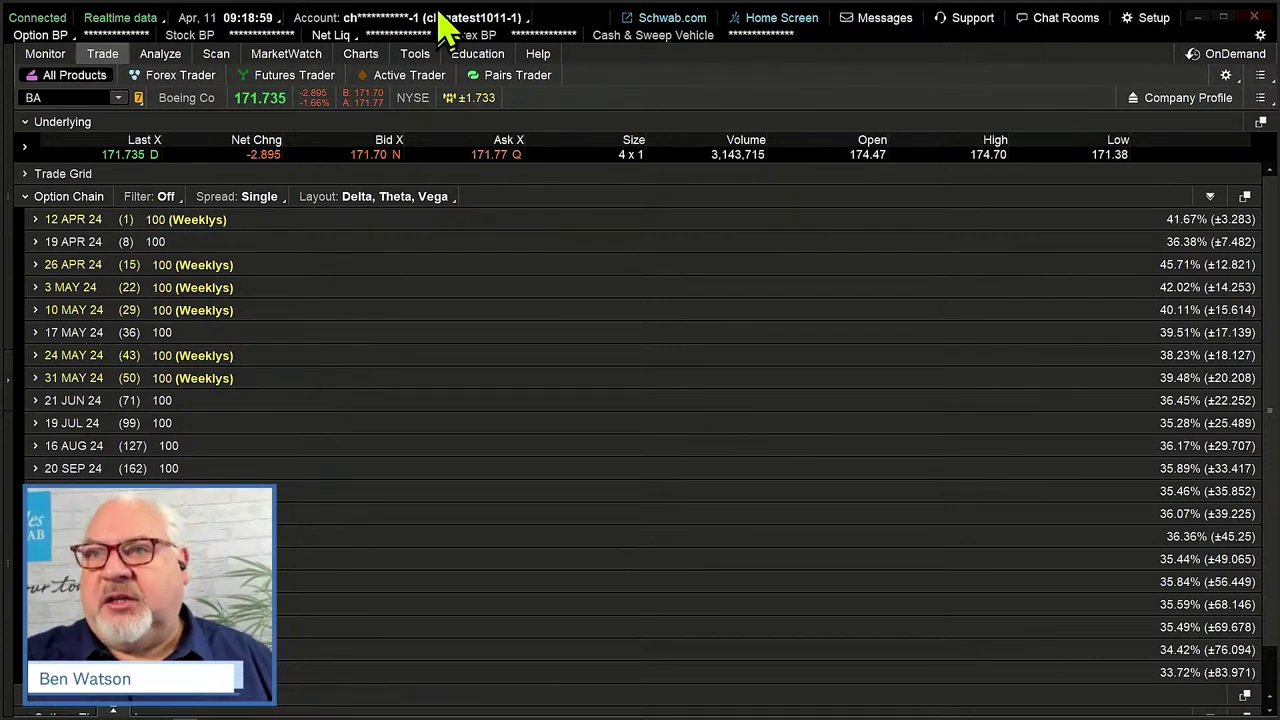
Recheck Boeing's price and implied volatility on the daily chart and return to its option chain.
click(370, 53)
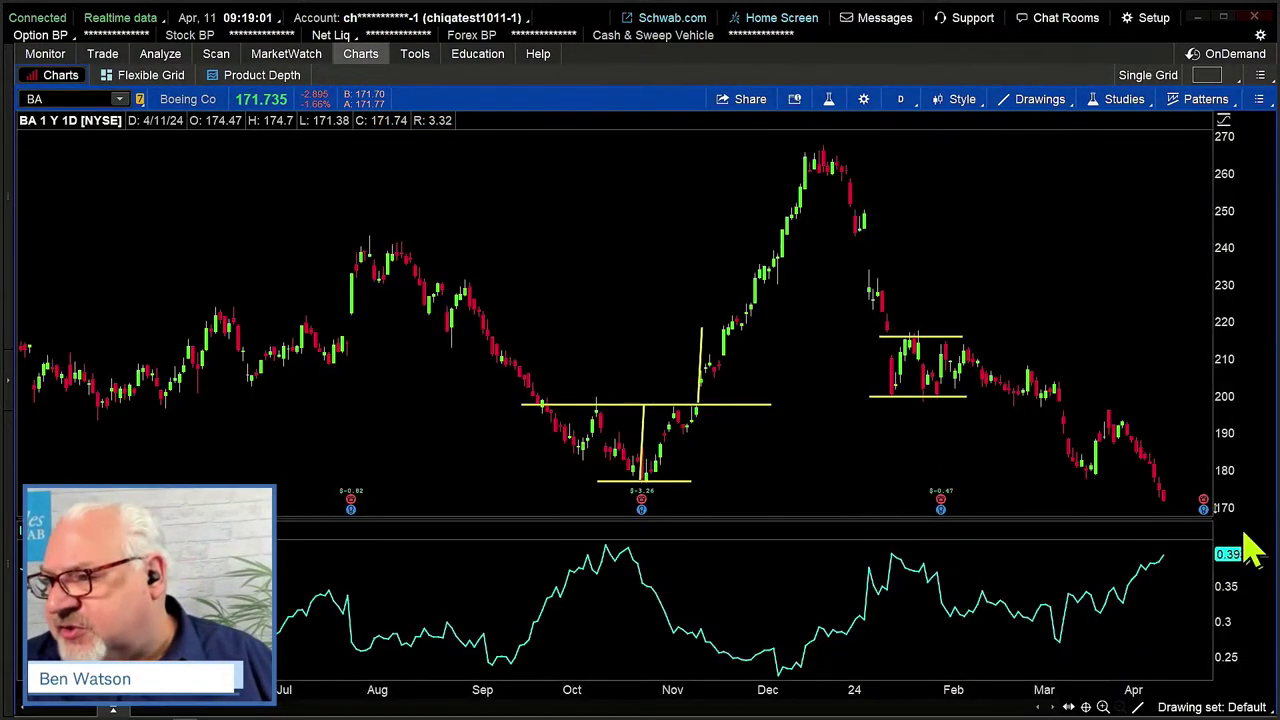
mouse_move(1205, 504)
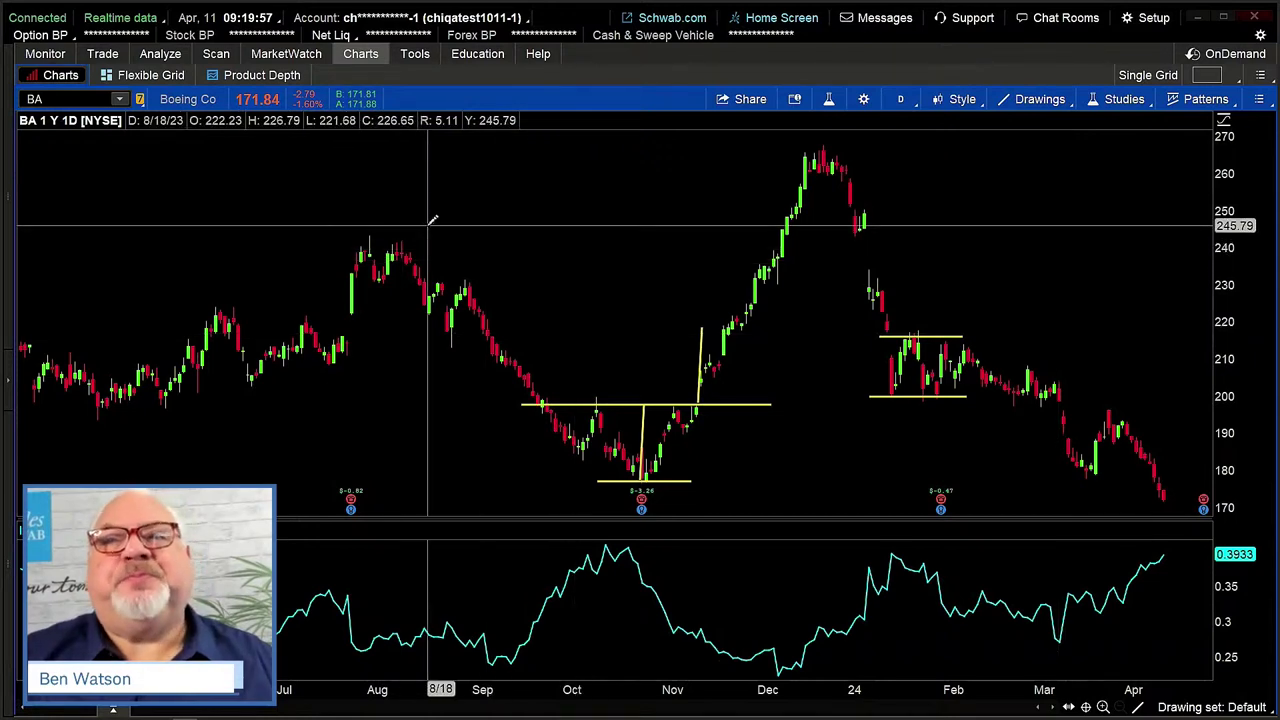
click(104, 53)
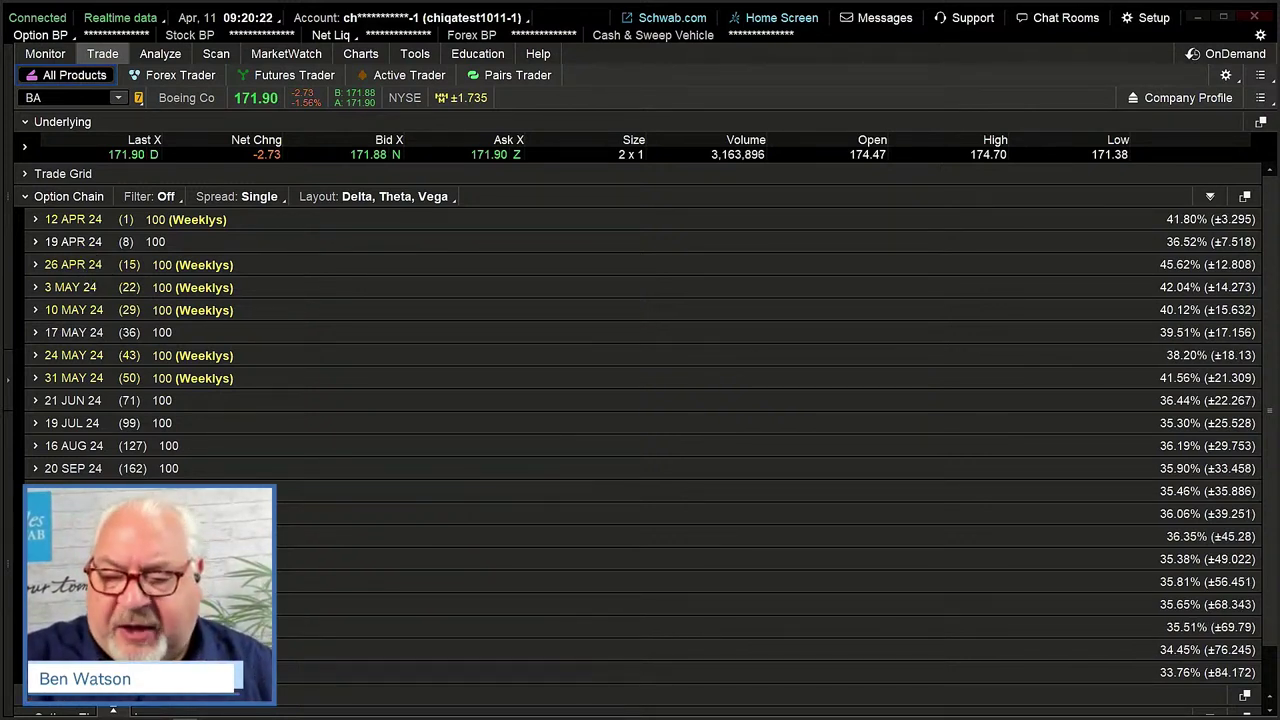
drag(482, 350, 900, 354)
mouse_move(686, 356)
mouse_down()
mouse_move(662, 407)
mouse_move(727, 396)
mouse_move(690, 358)
mouse_up()
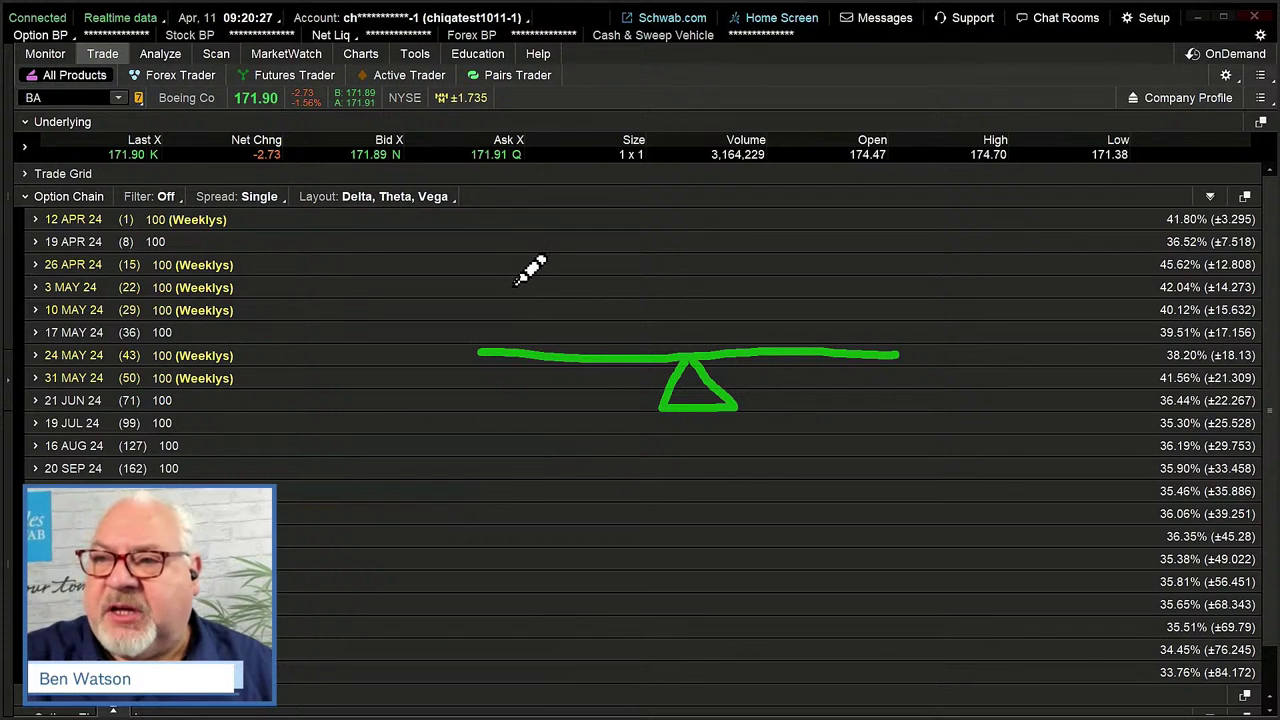
mouse_move(522, 282)
mouse_down()
mouse_move(554, 294)
mouse_move(516, 276)
mouse_move(540, 318)
mouse_up()
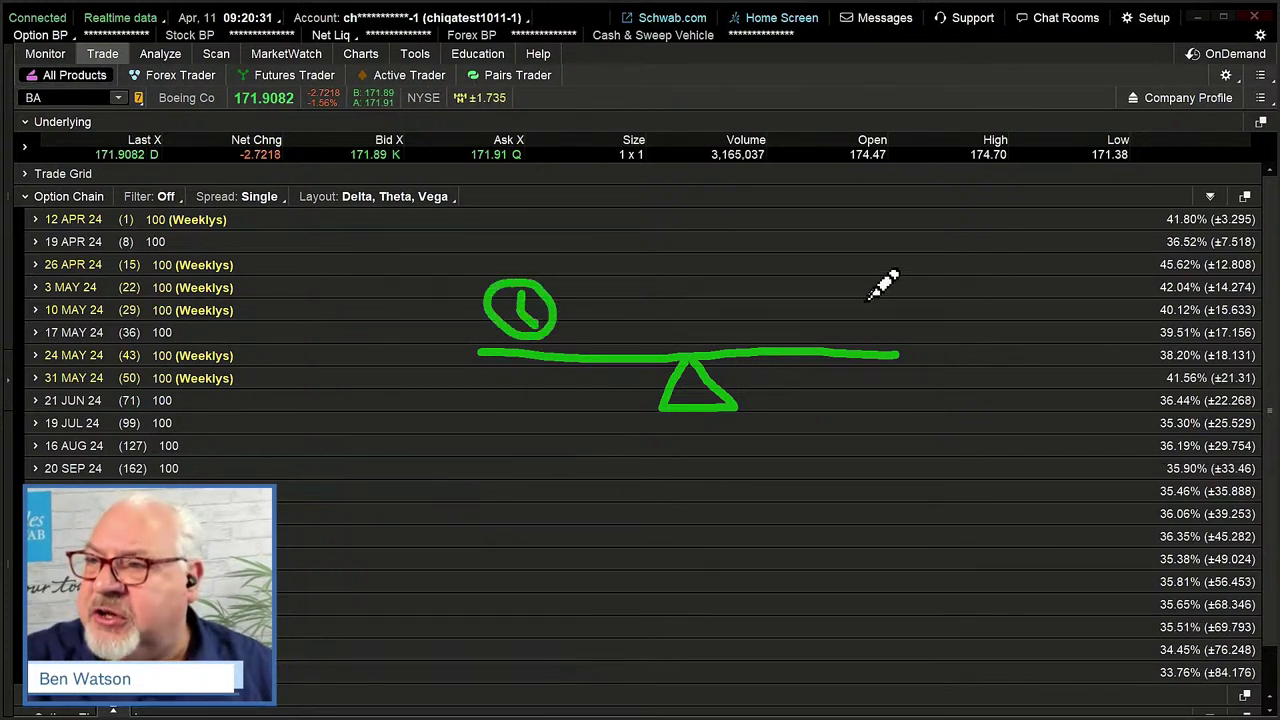
mouse_move(866, 290)
mouse_down()
mouse_move(866, 332)
mouse_move(852, 300)
mouse_move(891, 288)
mouse_move(846, 326)
mouse_up()
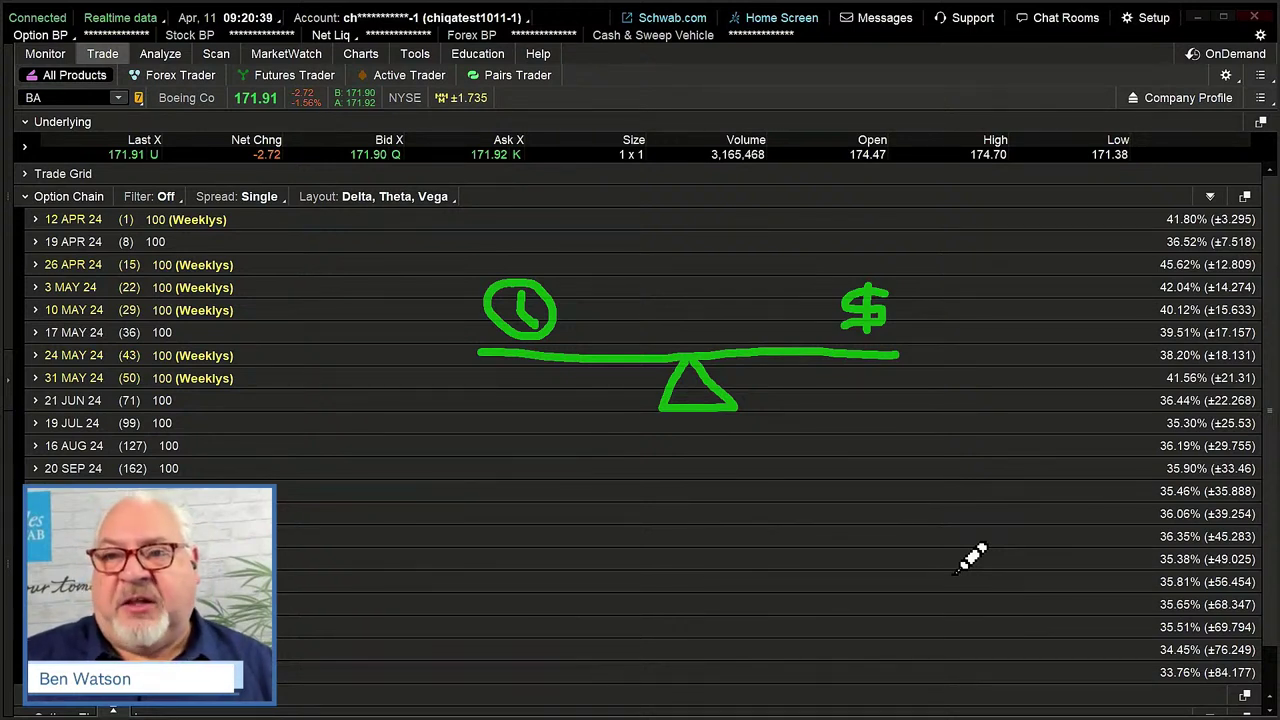
mouse_move(941, 293)
mouse_down()
mouse_move(960, 292)
mouse_move(980, 335)
mouse_move(972, 350)
mouse_move(998, 338)
mouse_up()
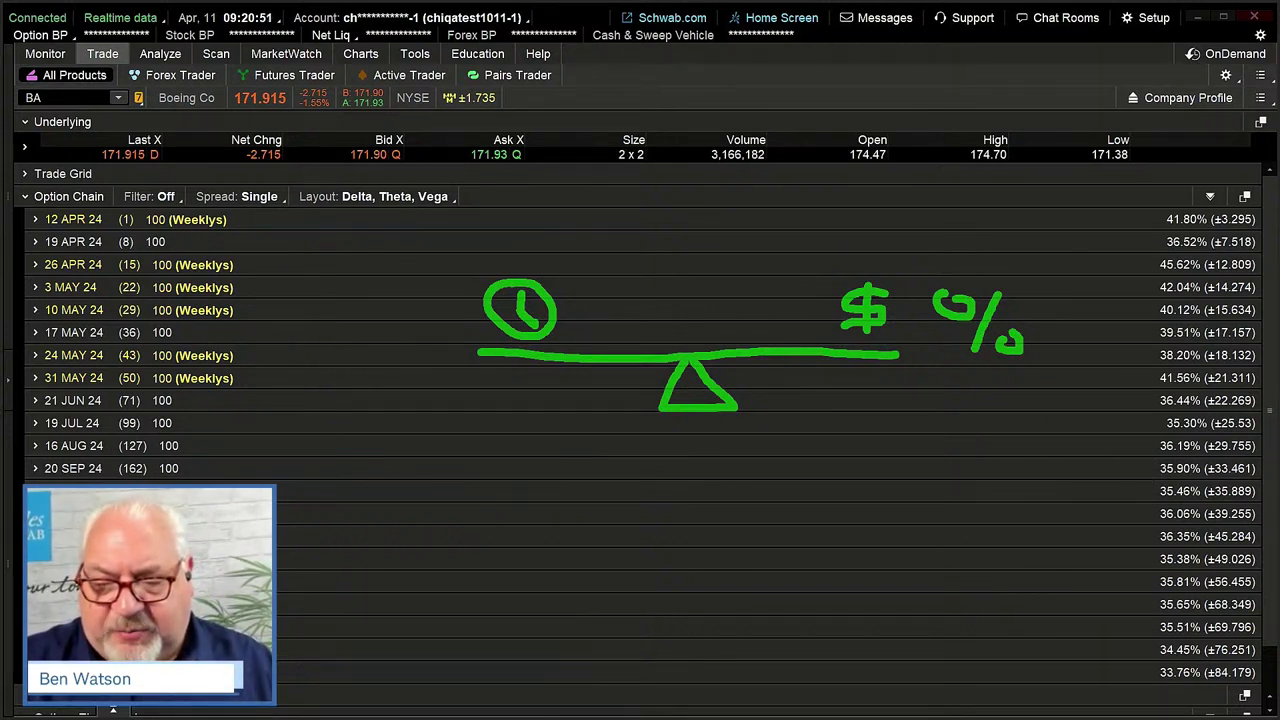
key(Escape)
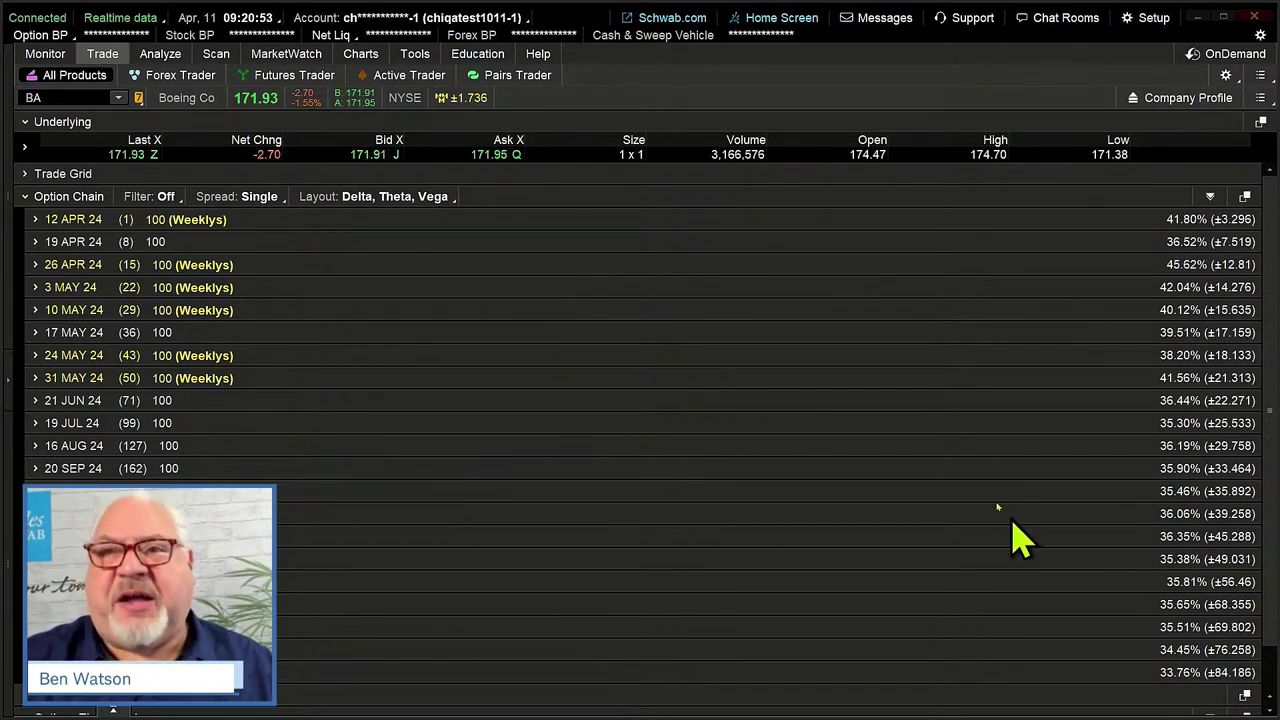
Expand Boeing's 19 APR 24 expiration and add Extrinsic to the option chain's Delta, Theta, Vega layout.
click(92, 243)
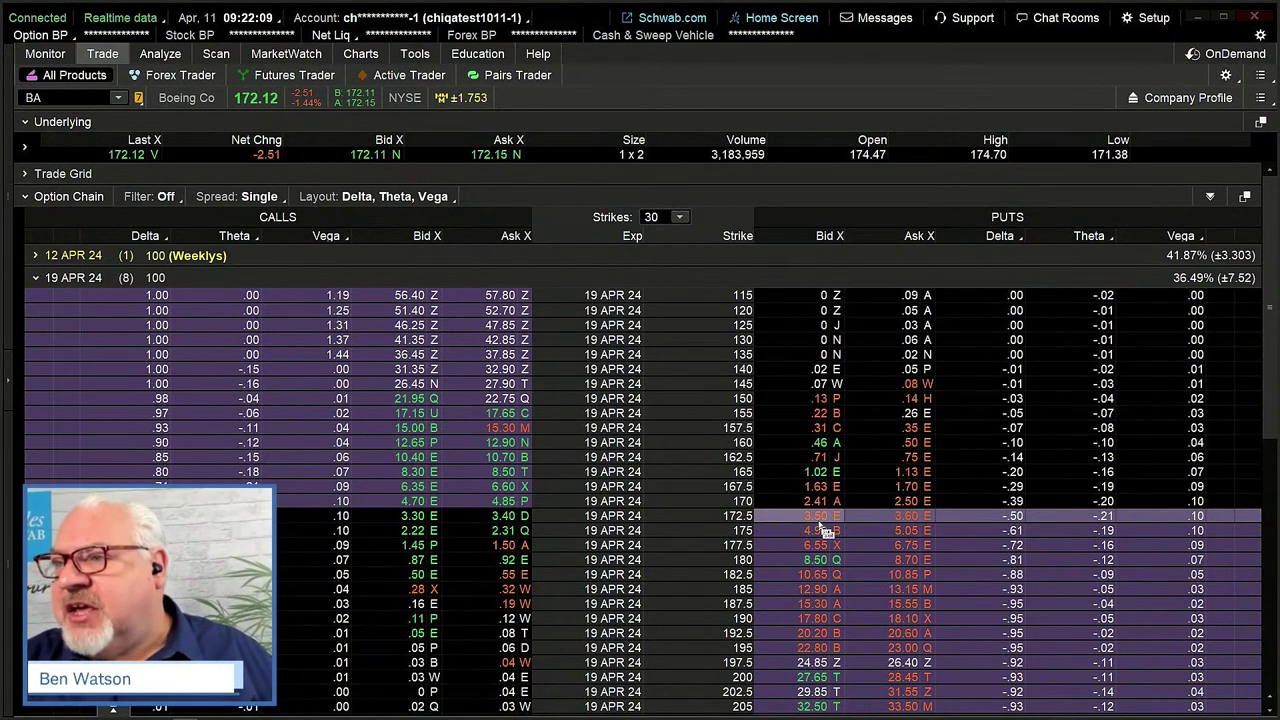
click(388, 199)
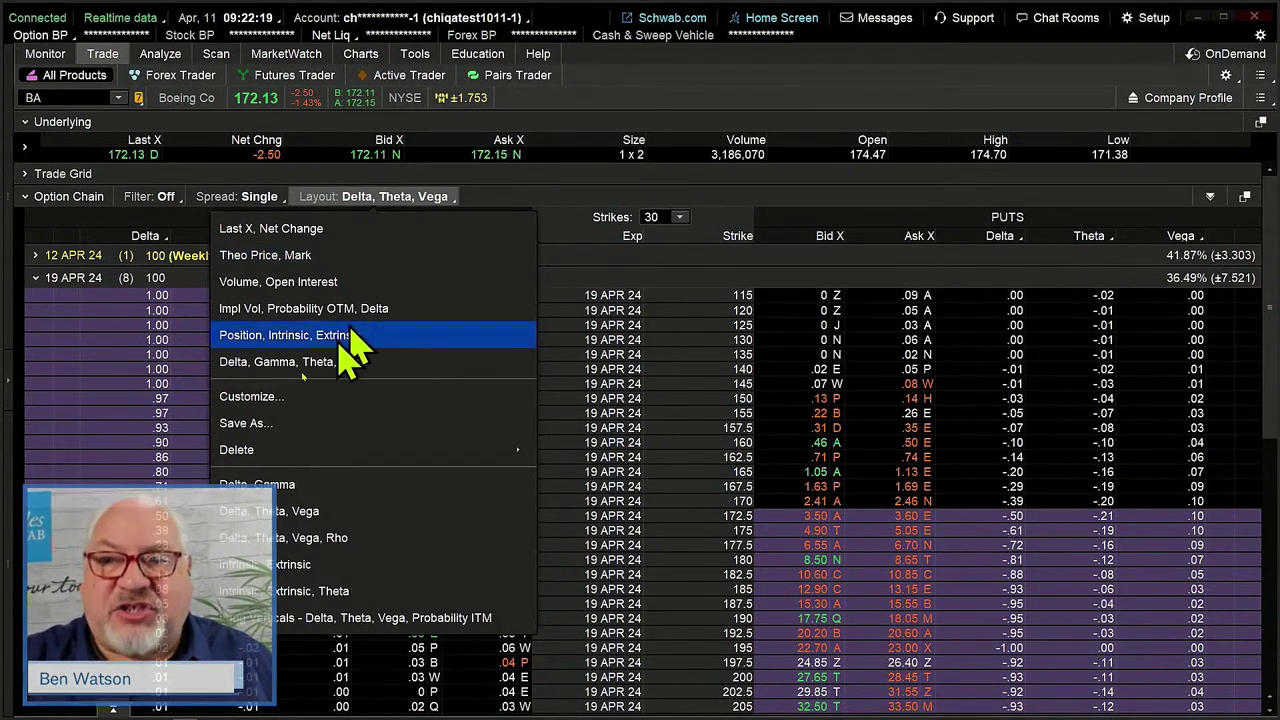
click(257, 398)
click(369, 283)
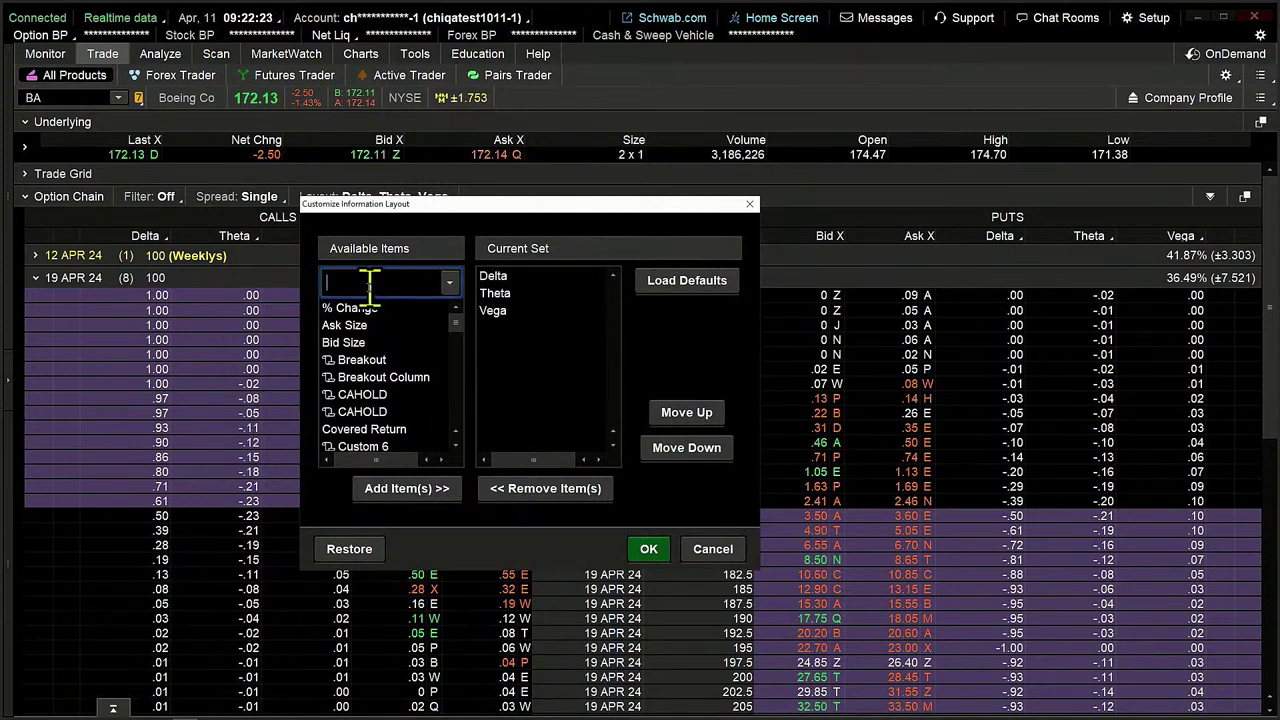
text(ext)
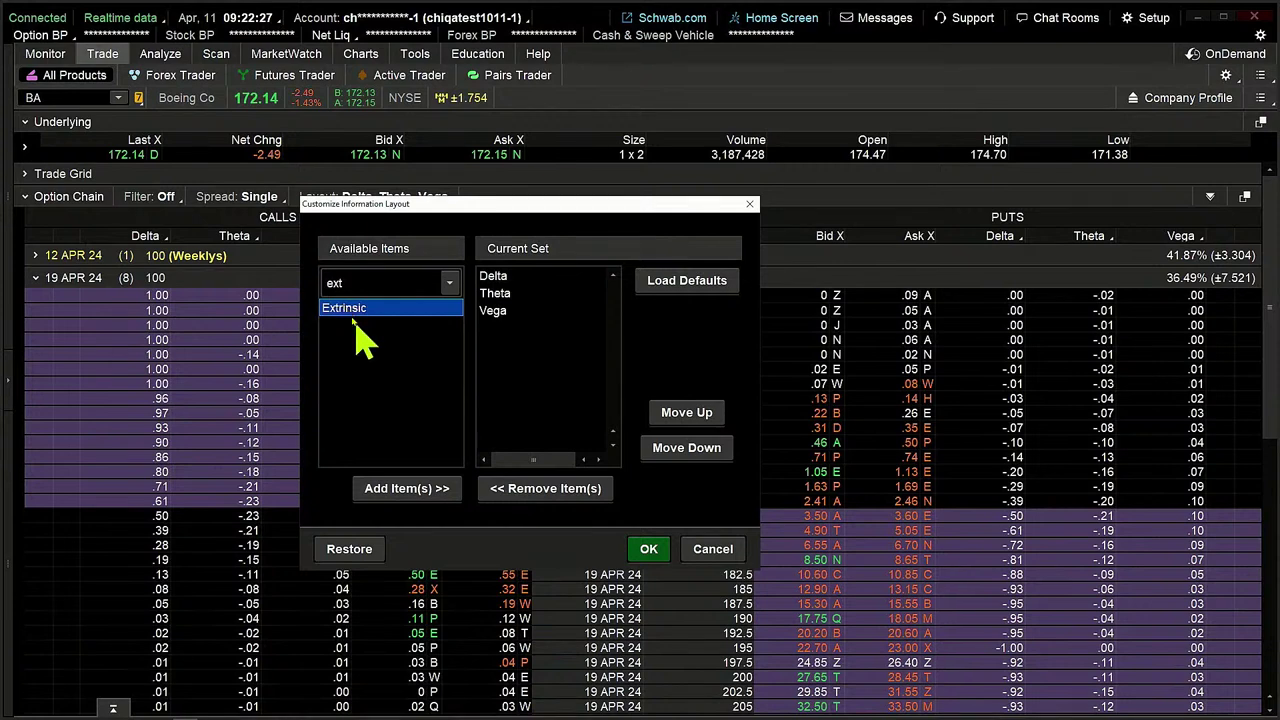
double_click(345, 309)
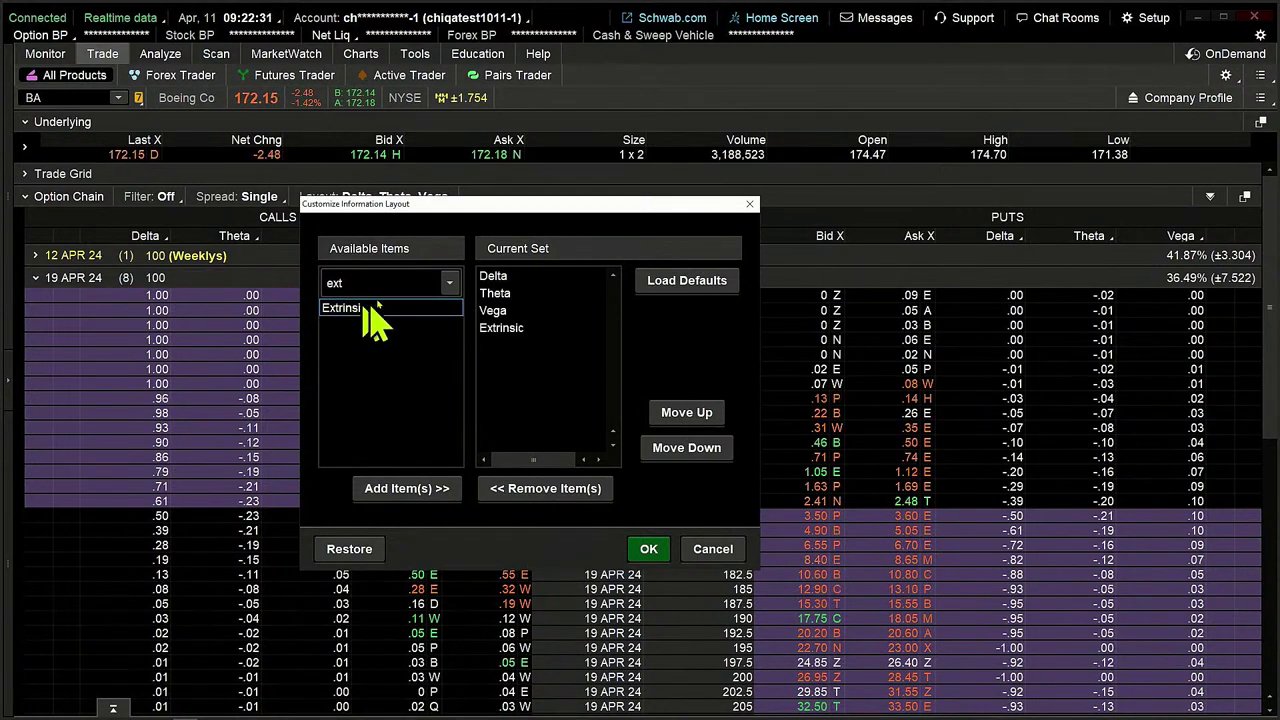
click(655, 552)
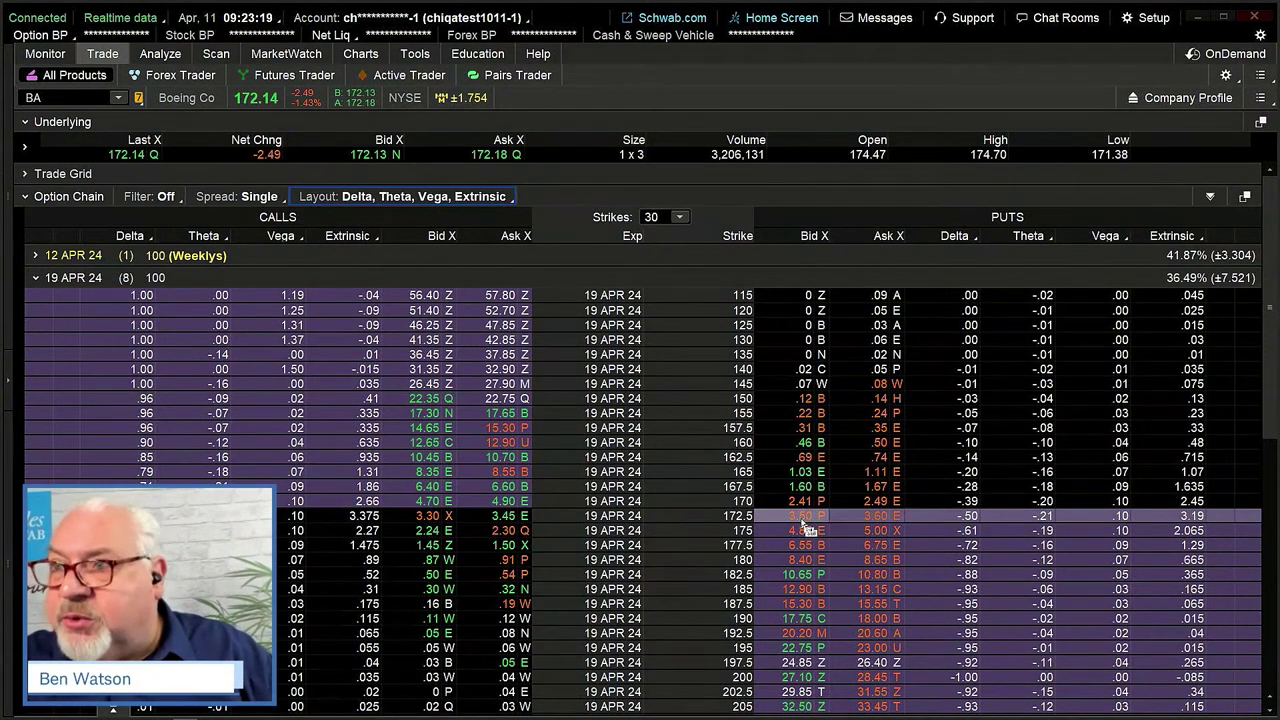
Build an order to buy one Boeing 19 APR 24 177.5/172.5 put vertical, review its confirmation details and return to editing it.
key(ctrl)
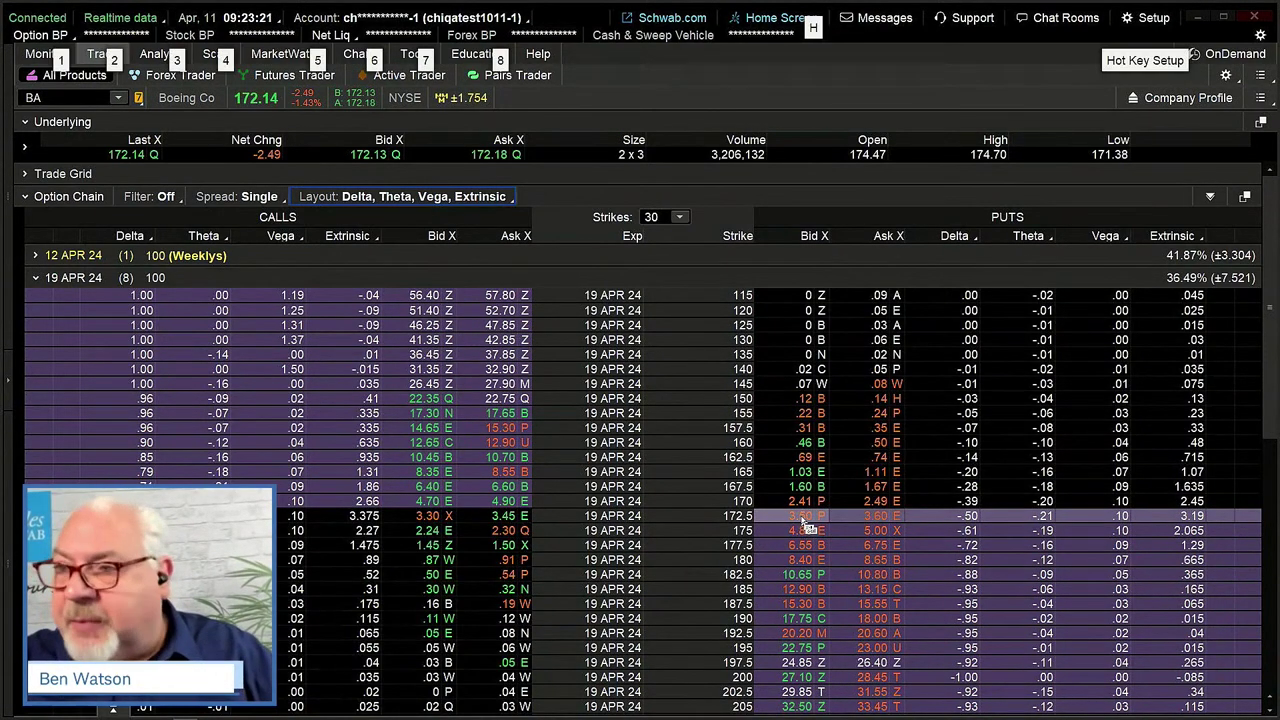
click(806, 518)
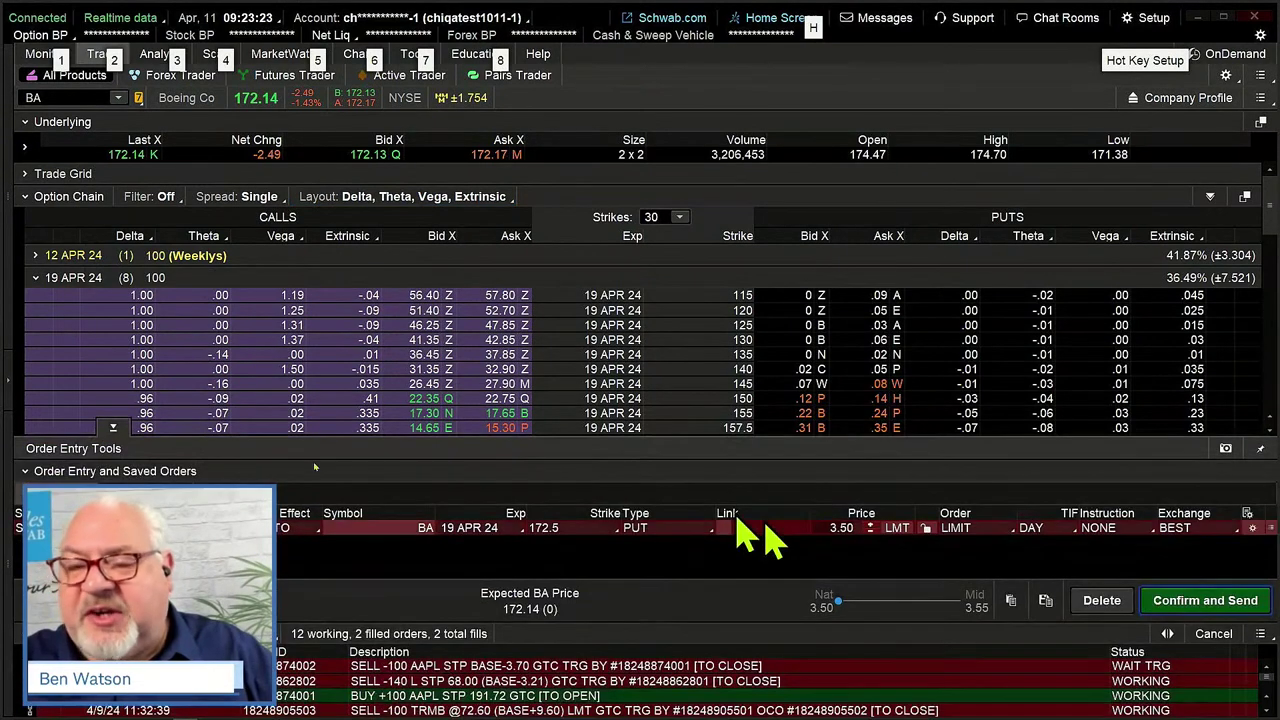
click(113, 450)
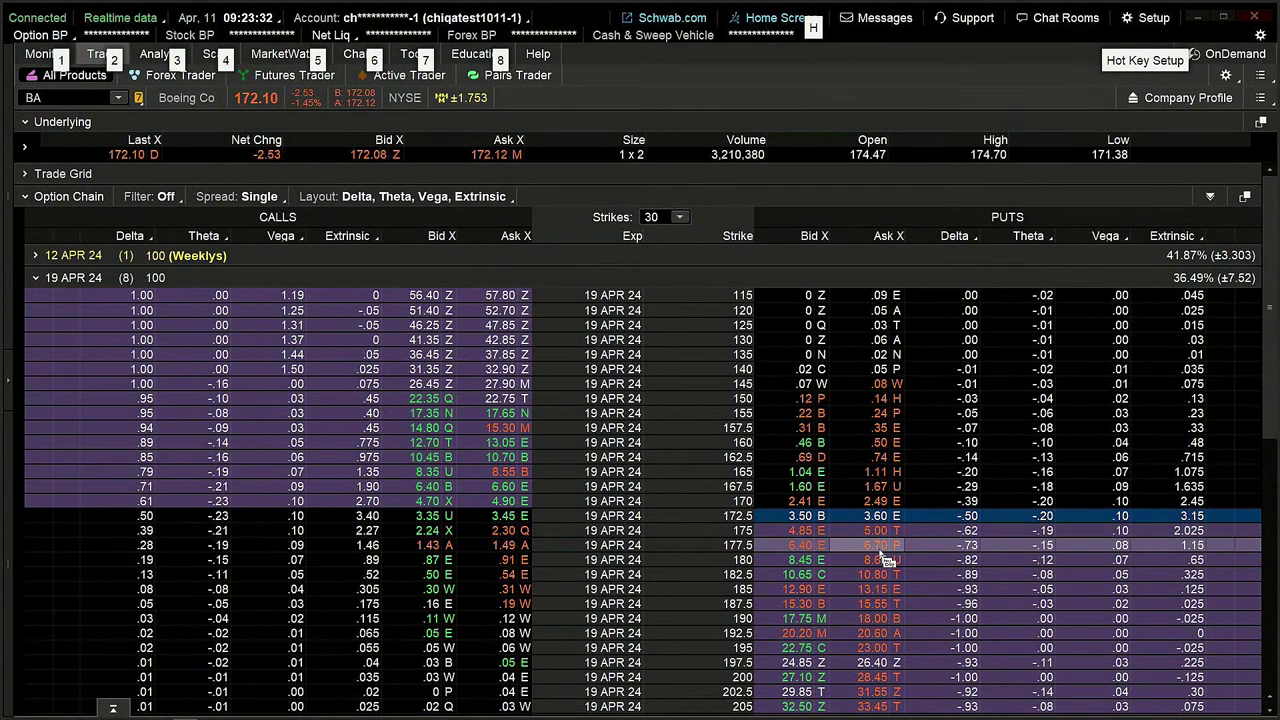
ctrl+click(885, 557)
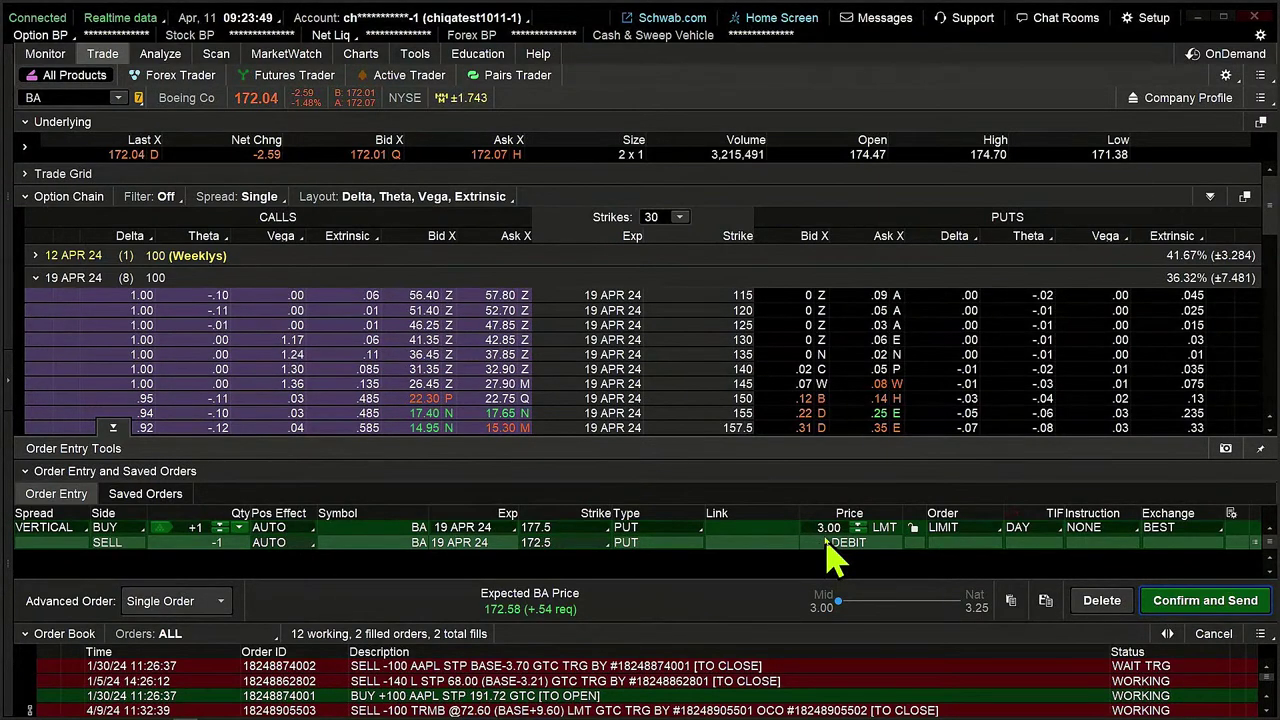
click(1240, 608)
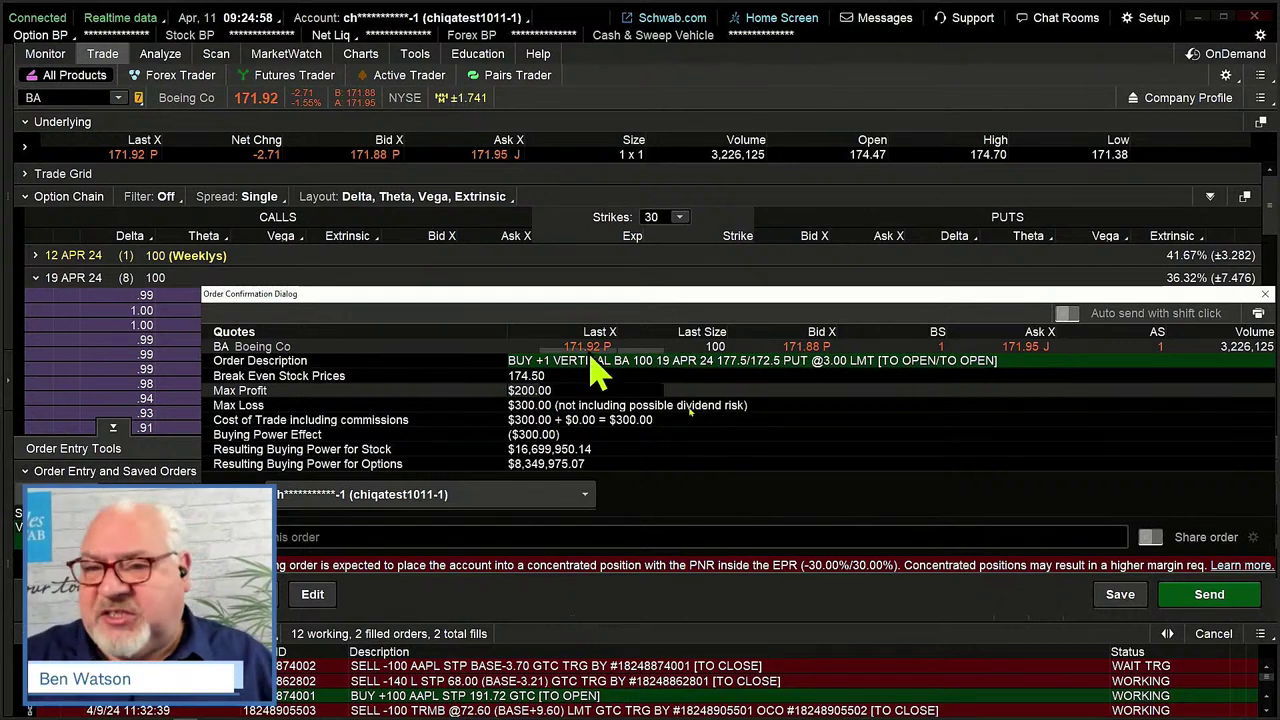
click(312, 594)
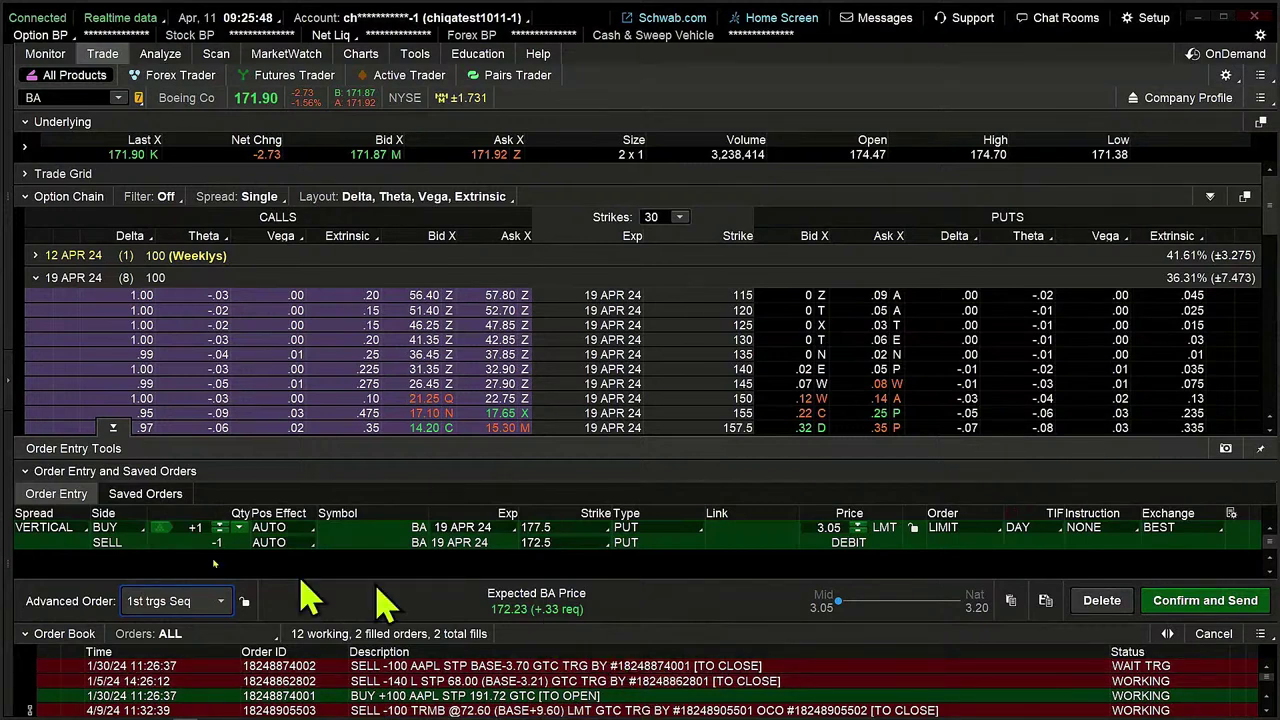
Using 1st trgs Seq, add an opposite order that sells the put vertical at a 4.06 limit with GTC time in force.
right_click(47, 547)
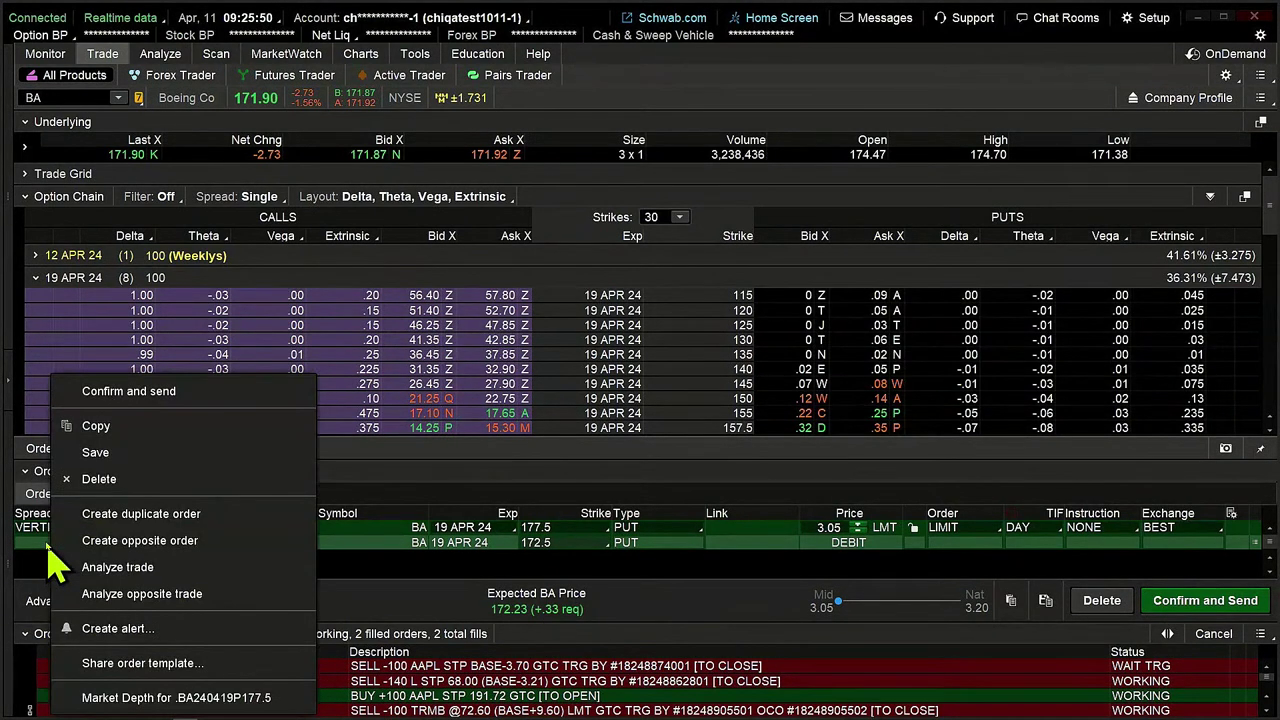
click(125, 540)
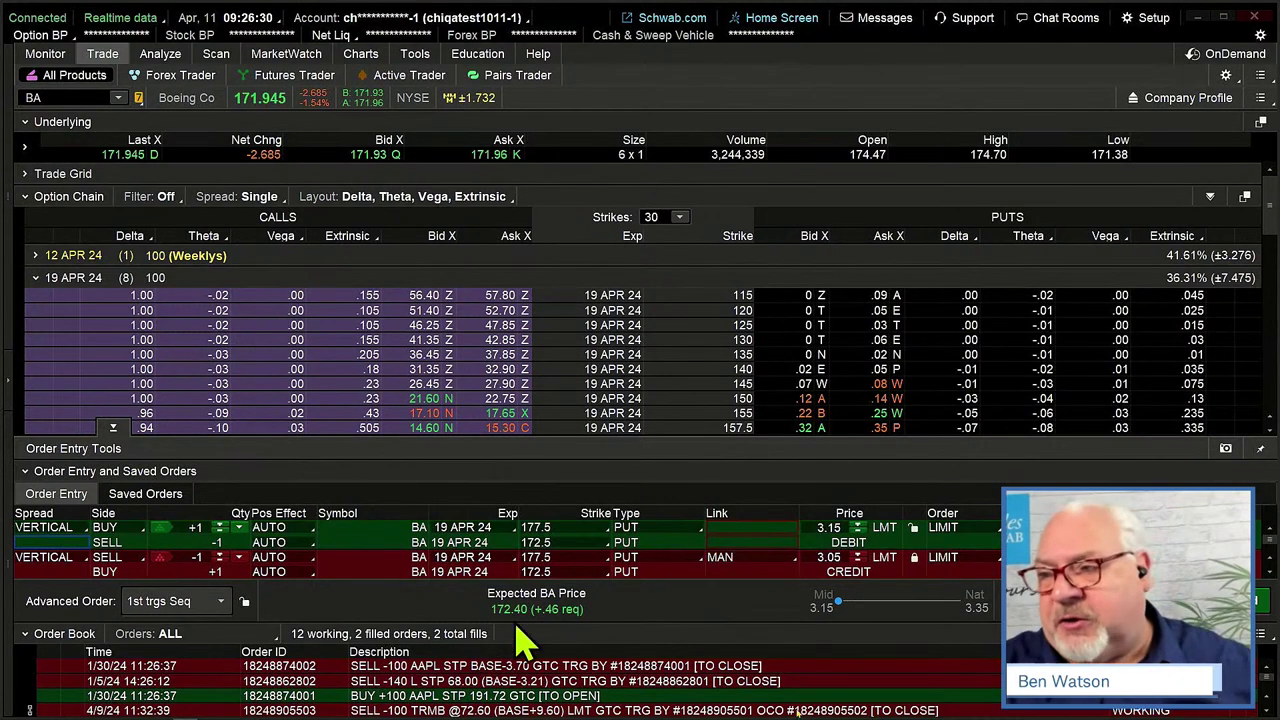
click(843, 562)
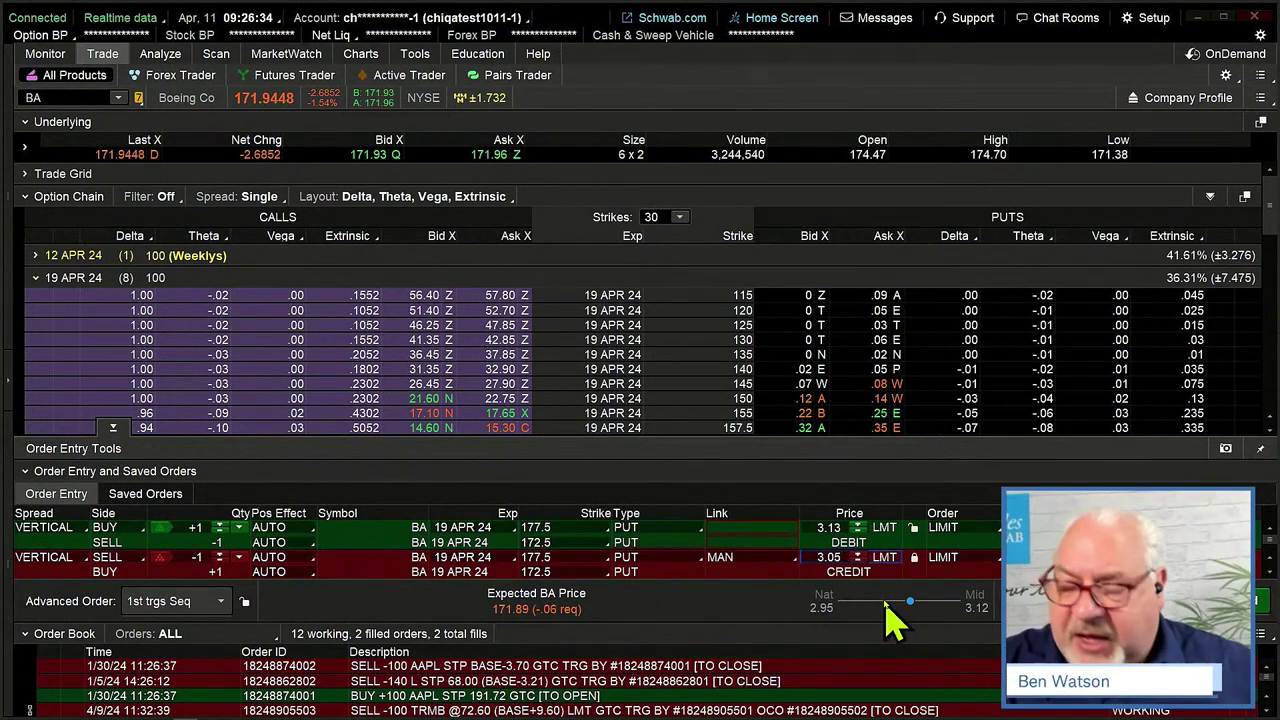
key(BackSpace)
key(BackSpace)
key(BackSpace)
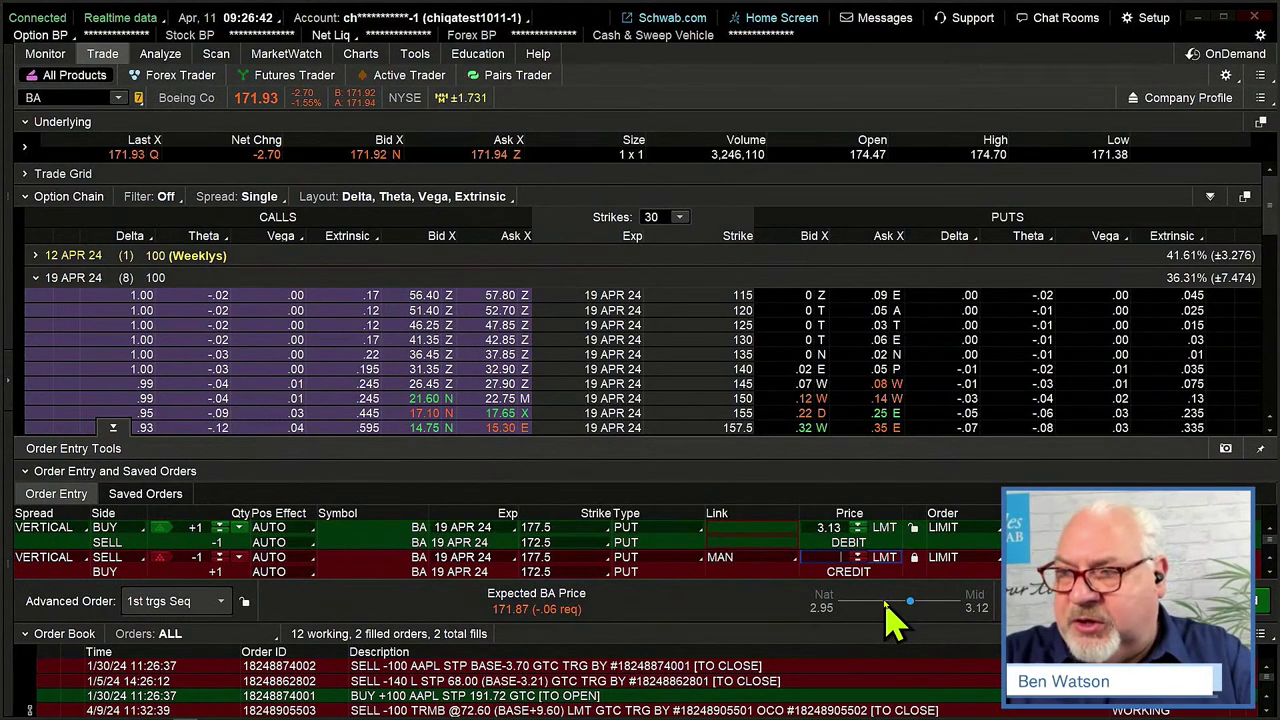
text(4.06)
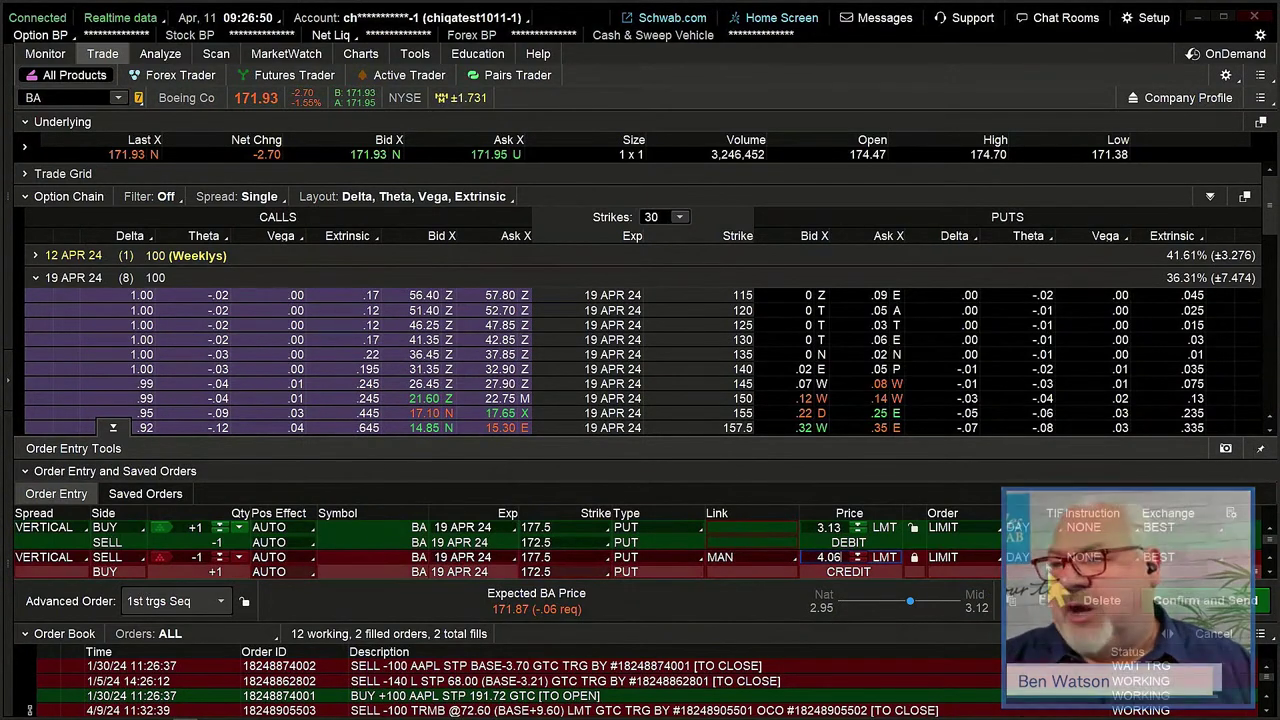
click(1040, 557)
click(1043, 613)
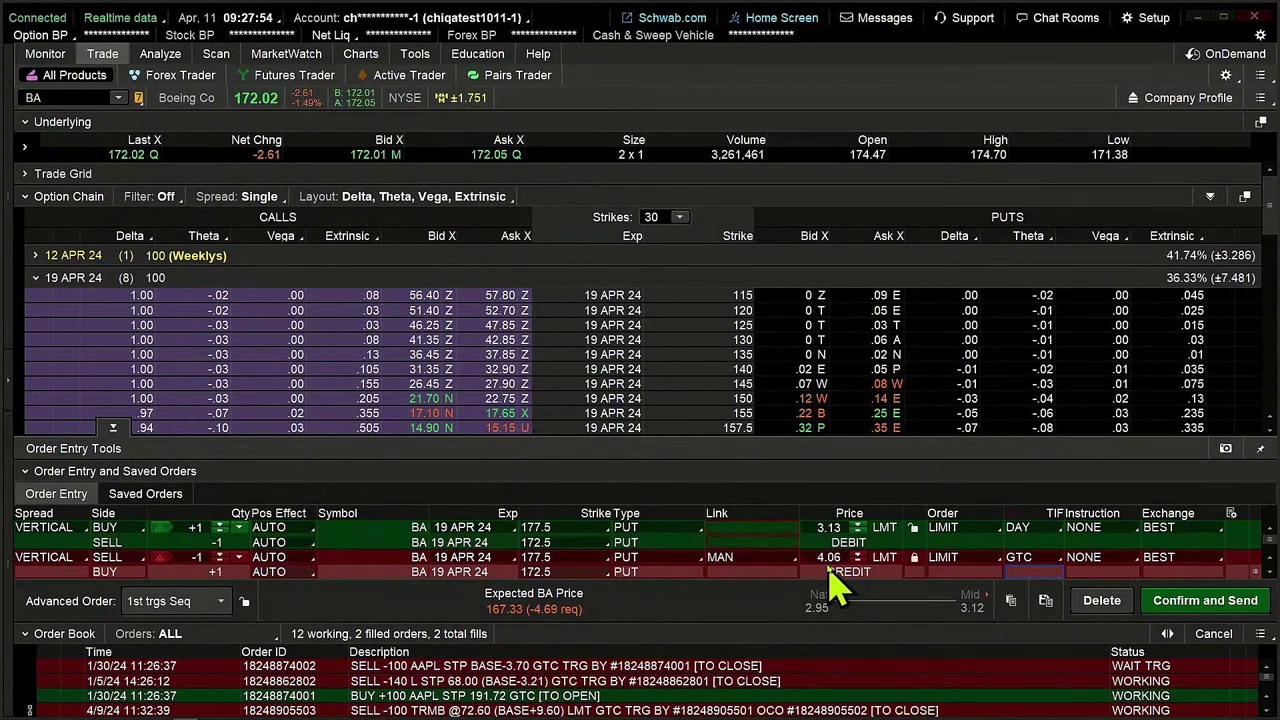
Assign the Boeing opening and closing vertical orders to the Long Verticals-Diagonals account and send them.
click(1208, 604)
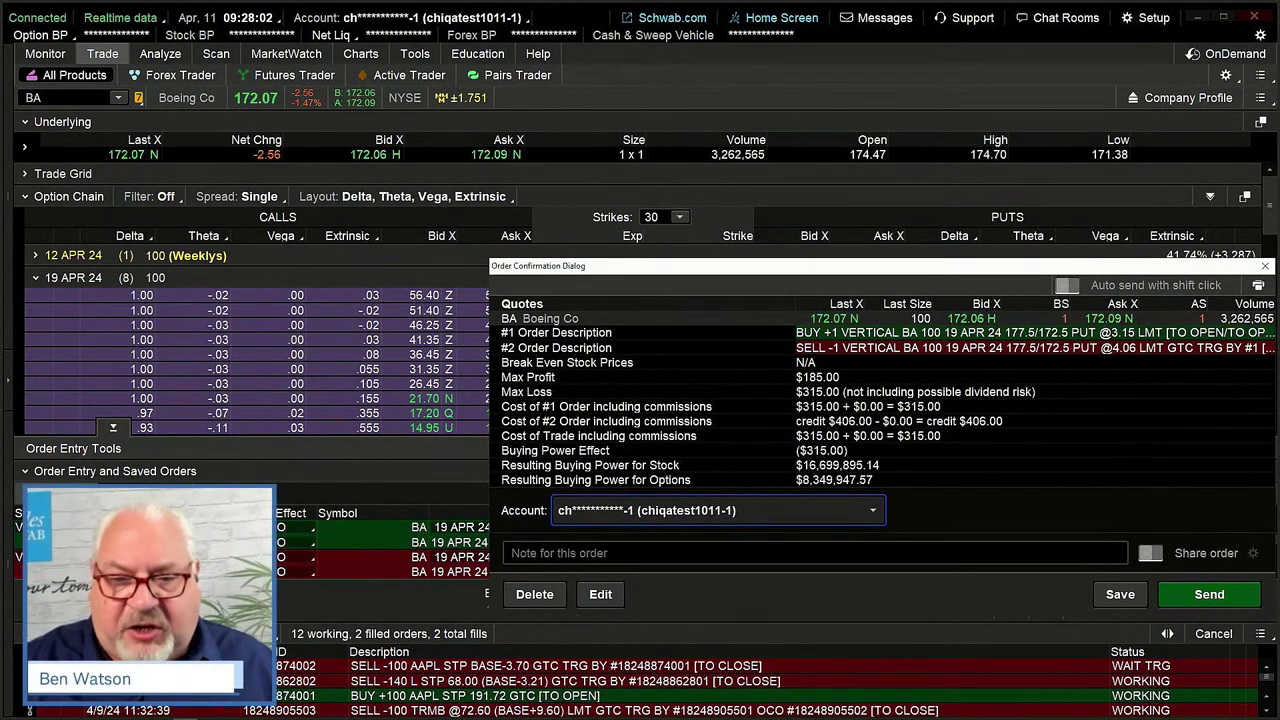
key(Down)
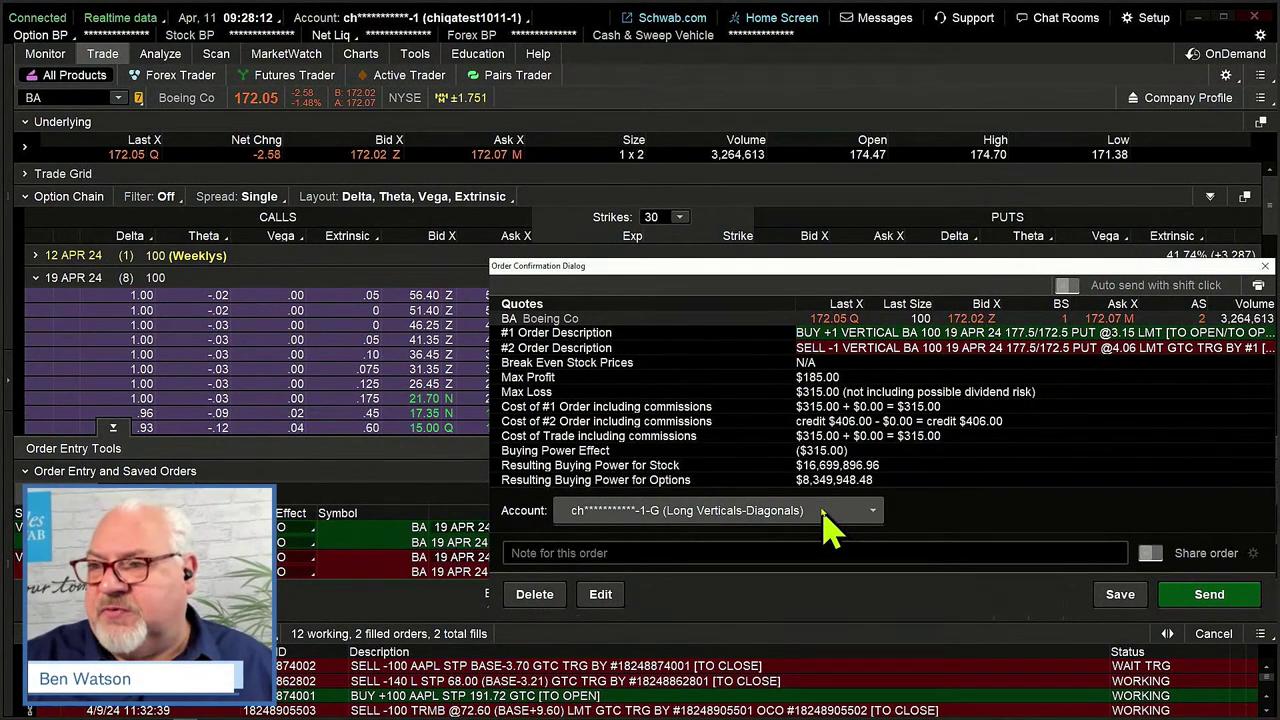
click(1213, 597)
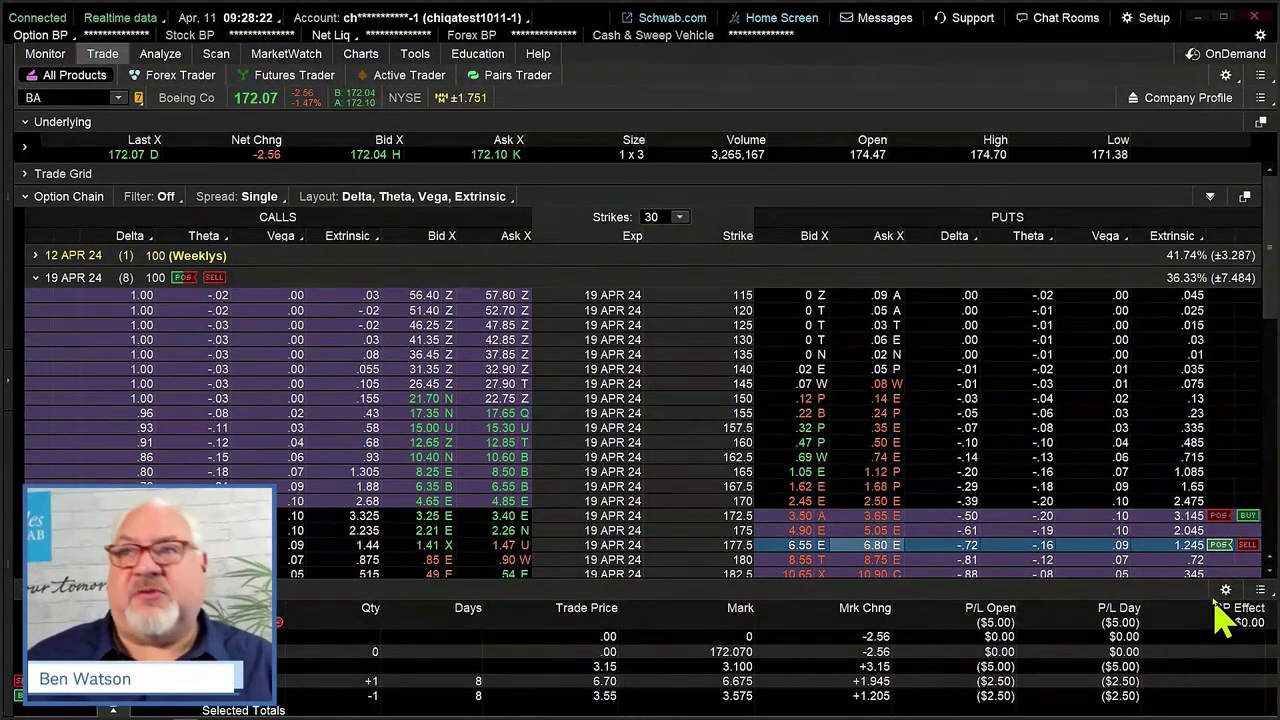
Check Boeing's daily chart, and display its option chain as 1 month x 2 strike Vertical spreads.
click(364, 54)
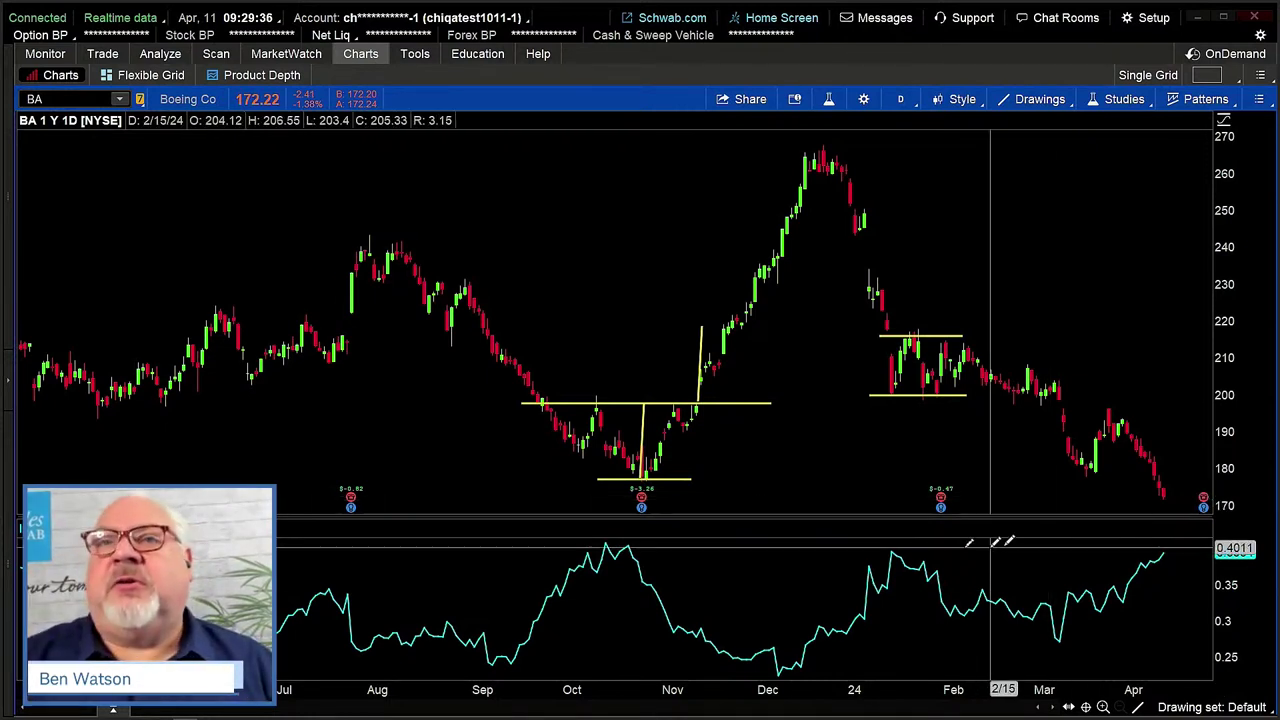
click(102, 53)
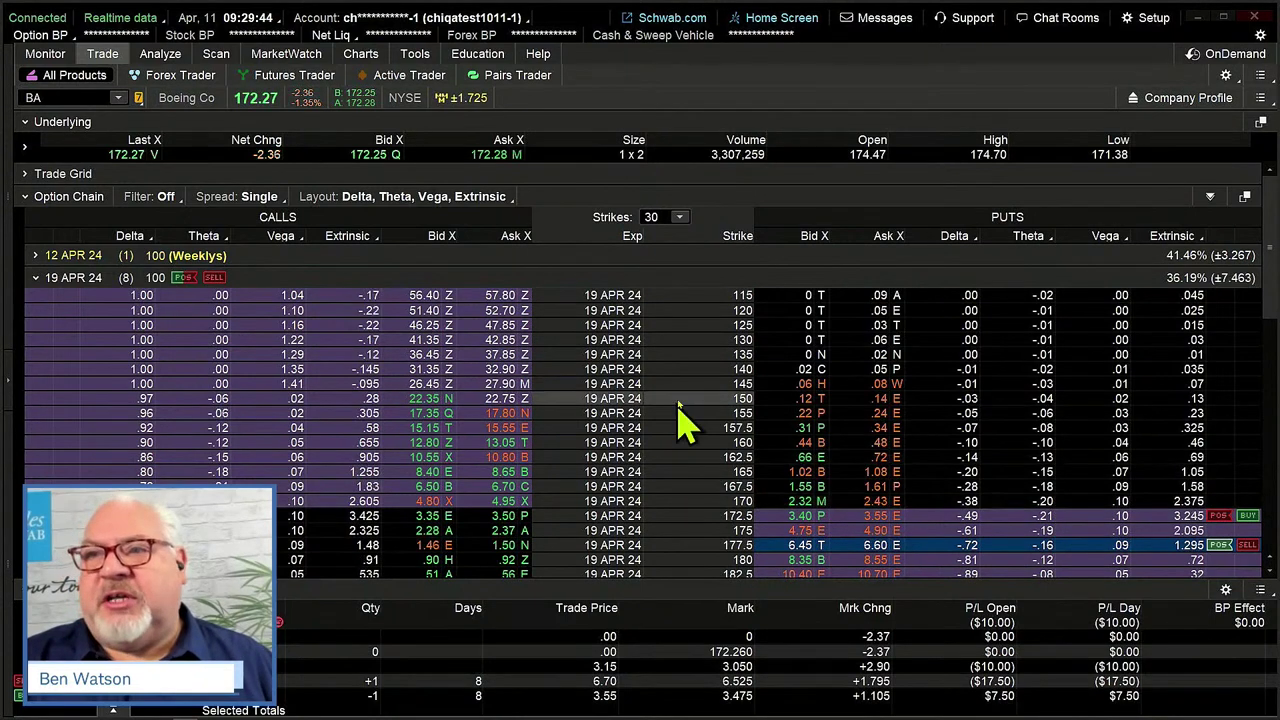
click(233, 197)
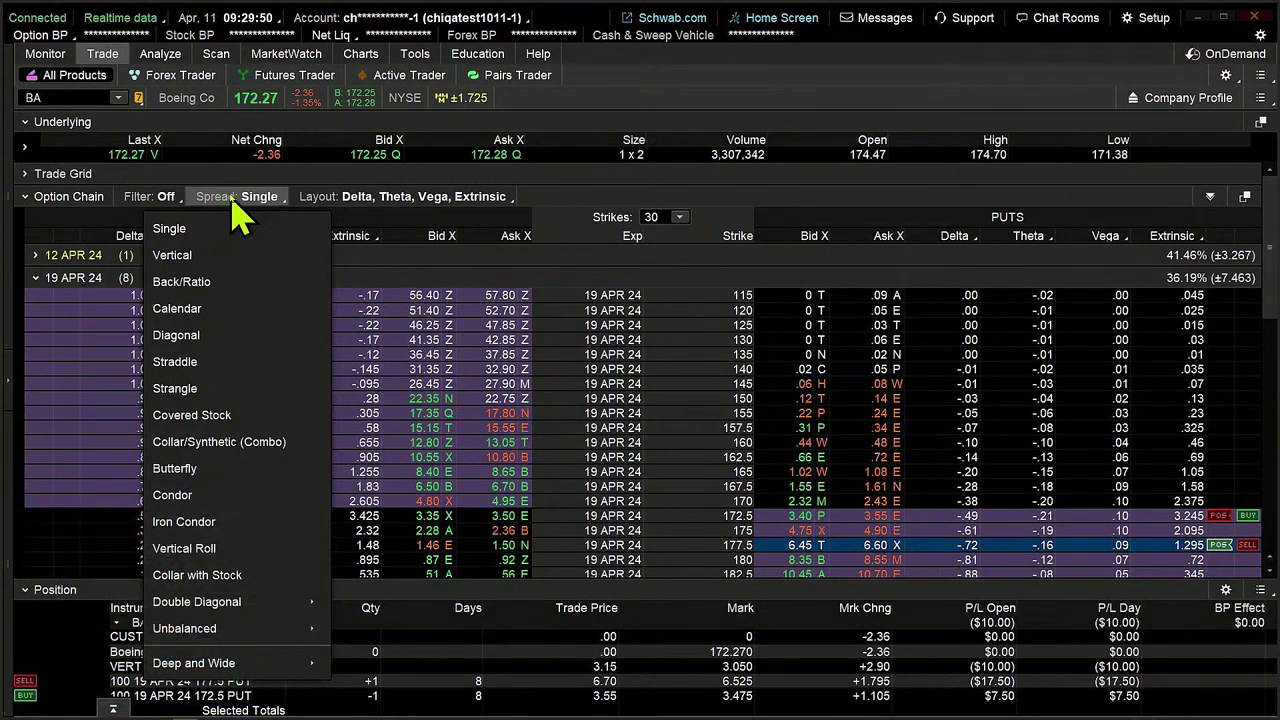
mouse_move(245, 668)
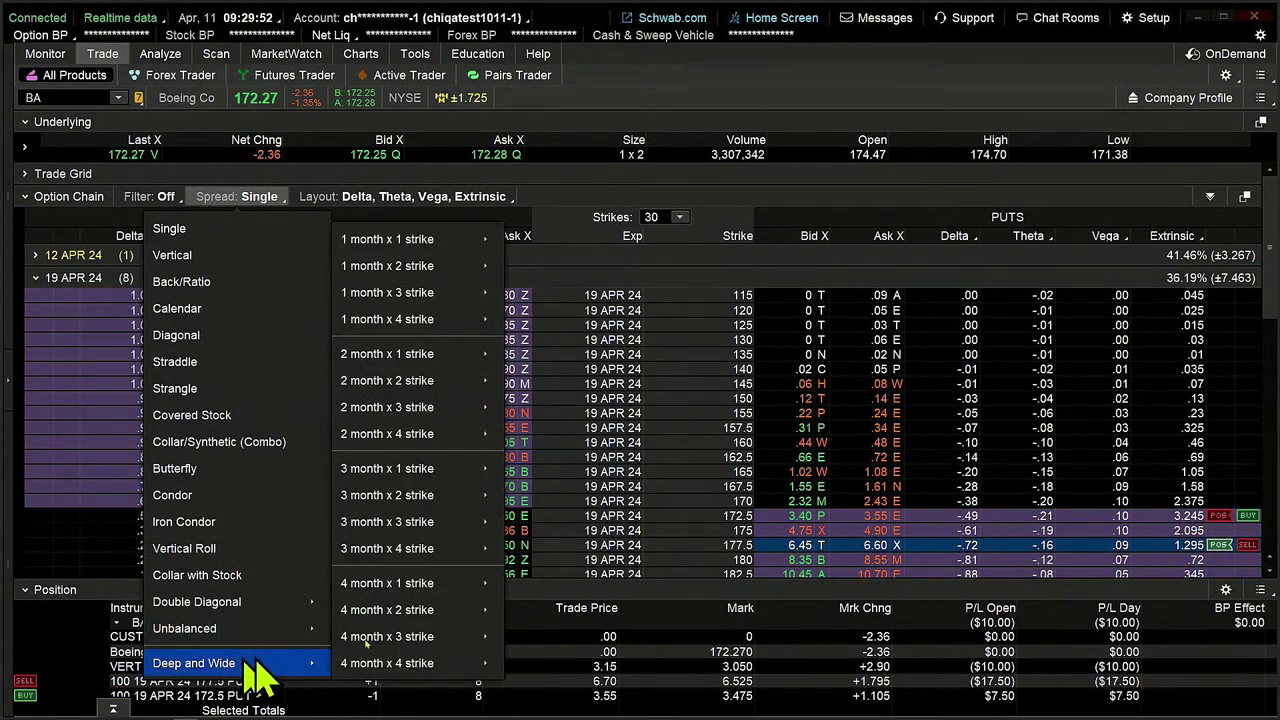
mouse_move(420, 263)
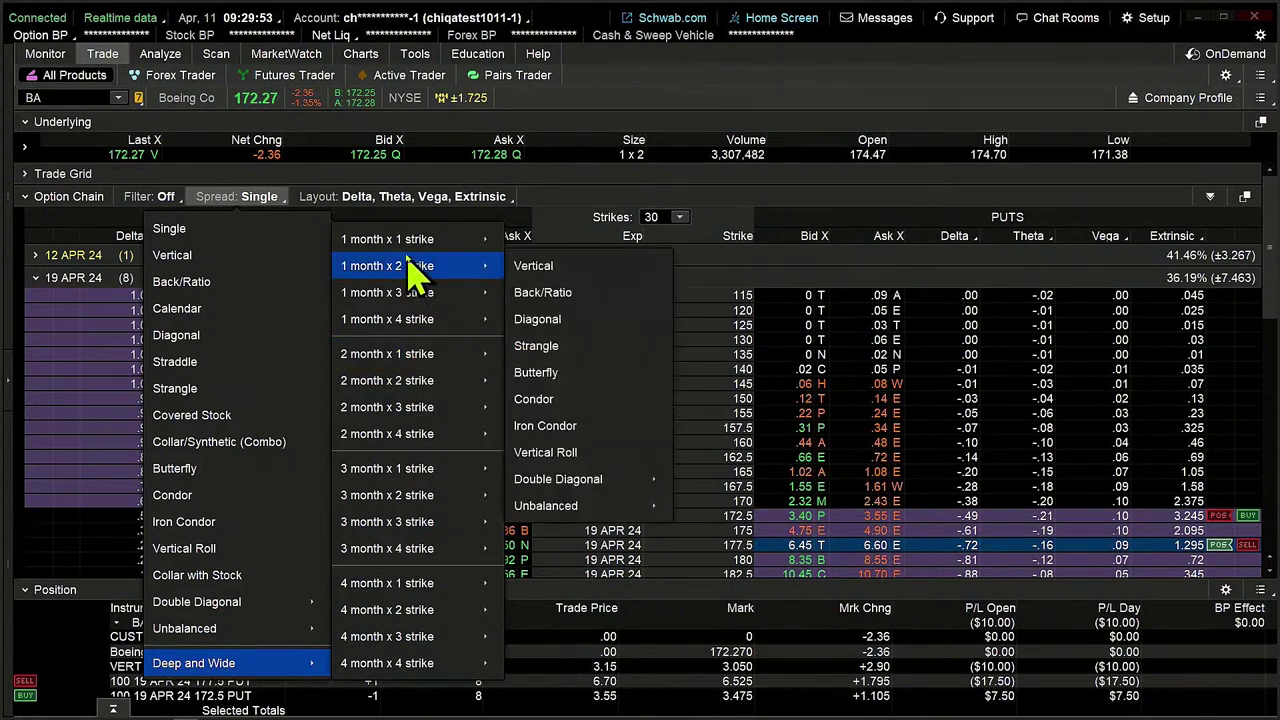
click(553, 265)
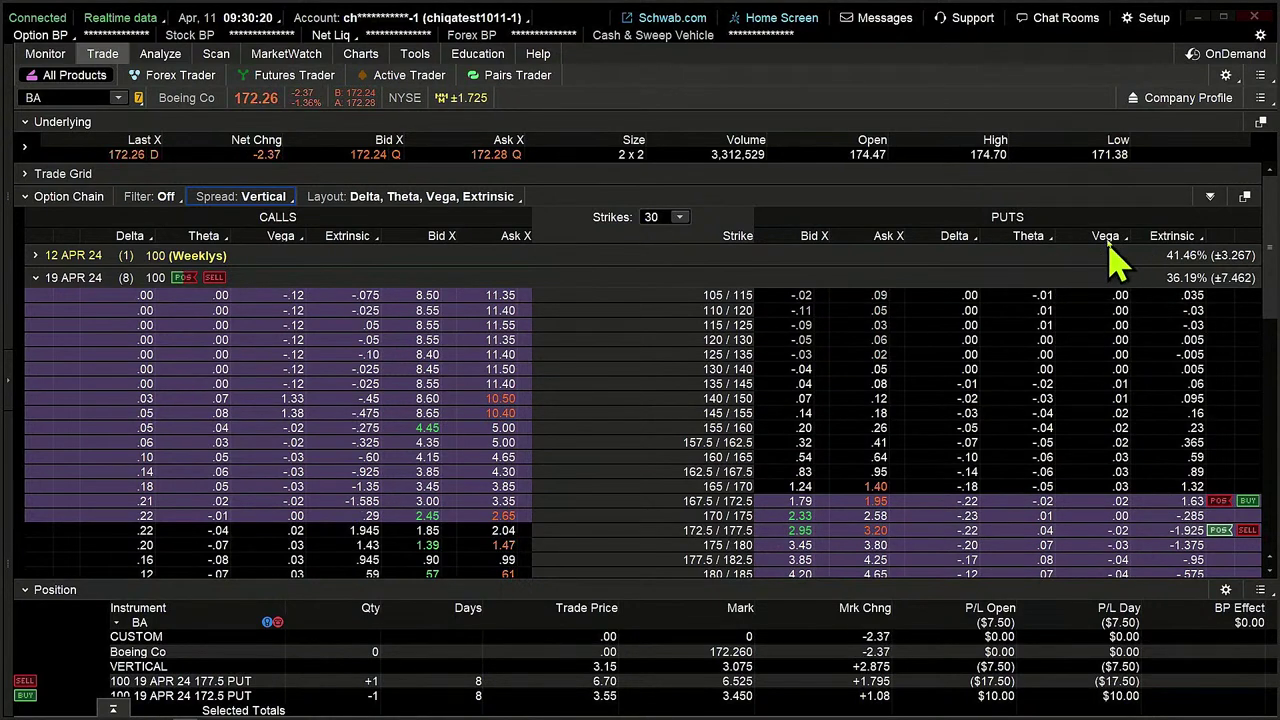
Replace the Theta column with Gamma in Boeing's vertical spread chain.
click(1043, 237)
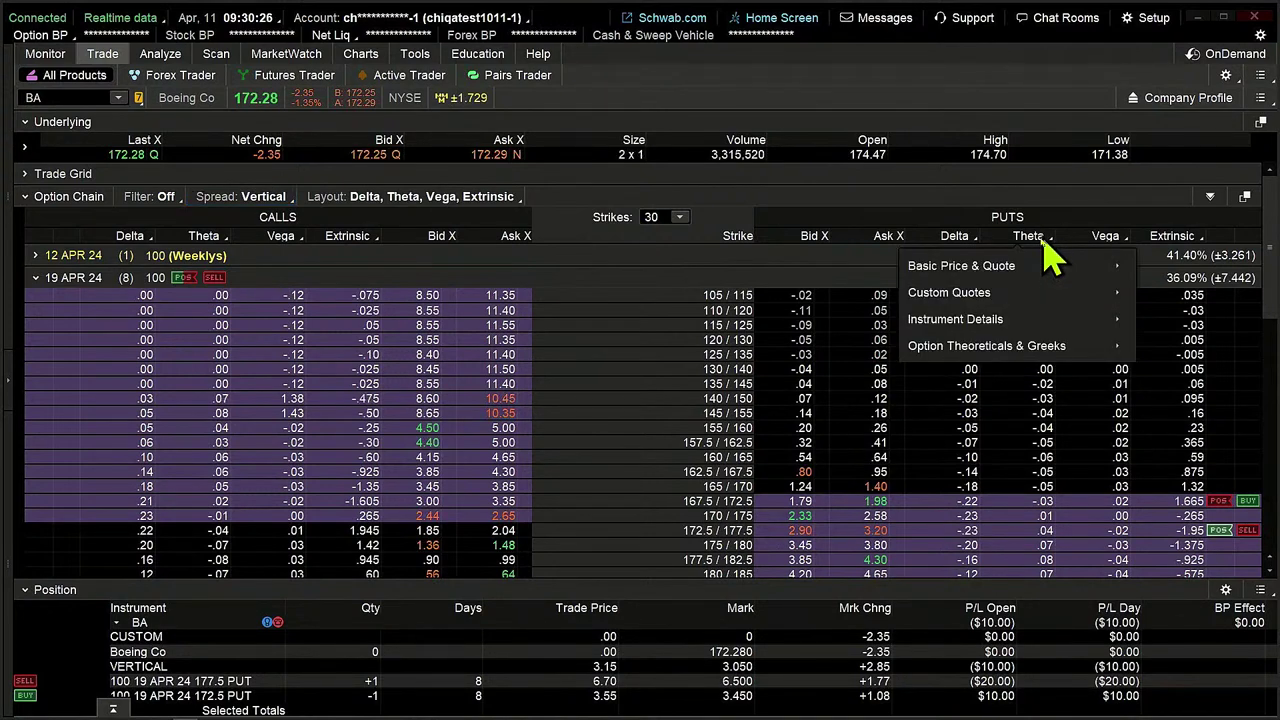
mouse_move(1063, 345)
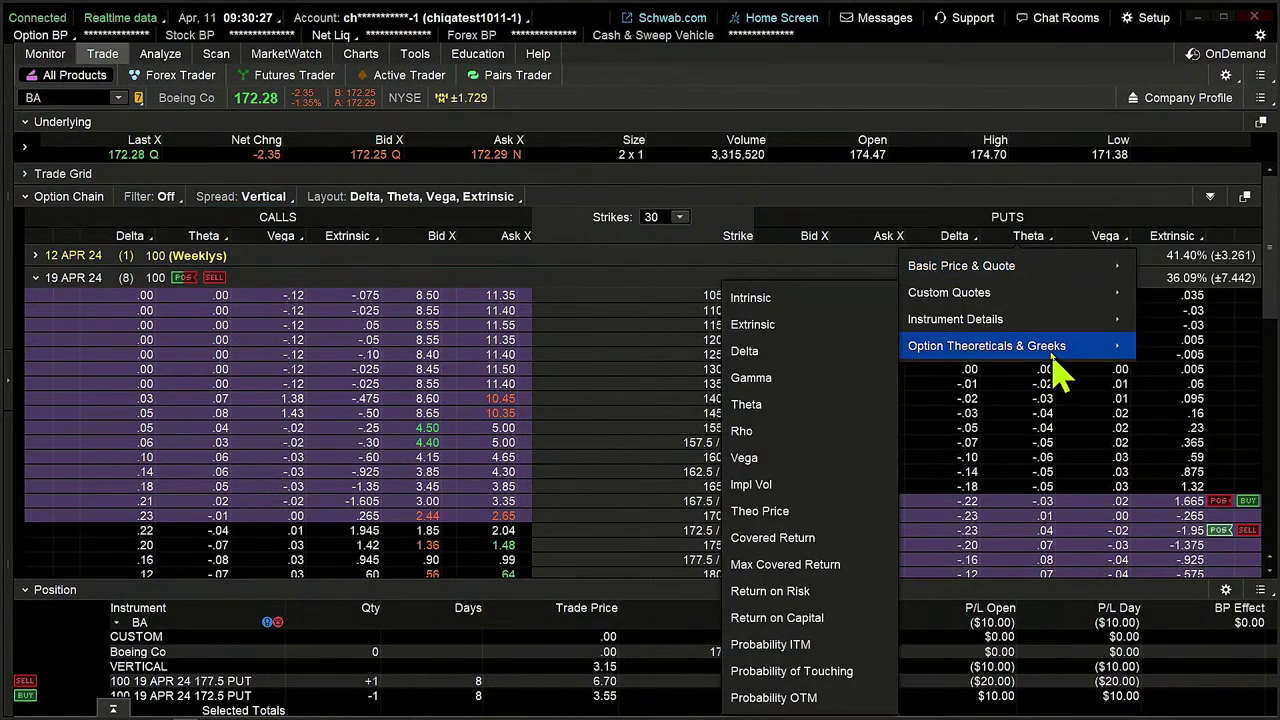
click(757, 380)
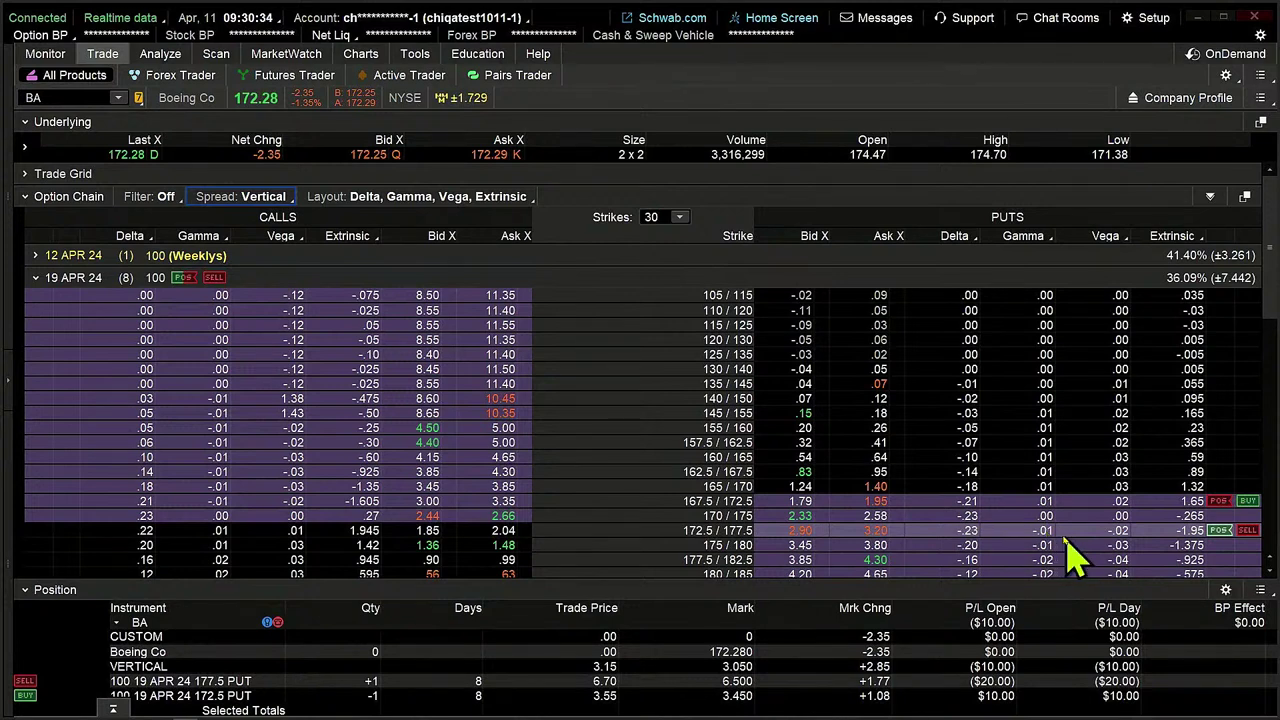
Examine the delta, gamma and vega of Boeing's 19 APR 24 177.5/182.5 and 172.5/177.5 put verticals.
scroll(1060, 585, down, 3)
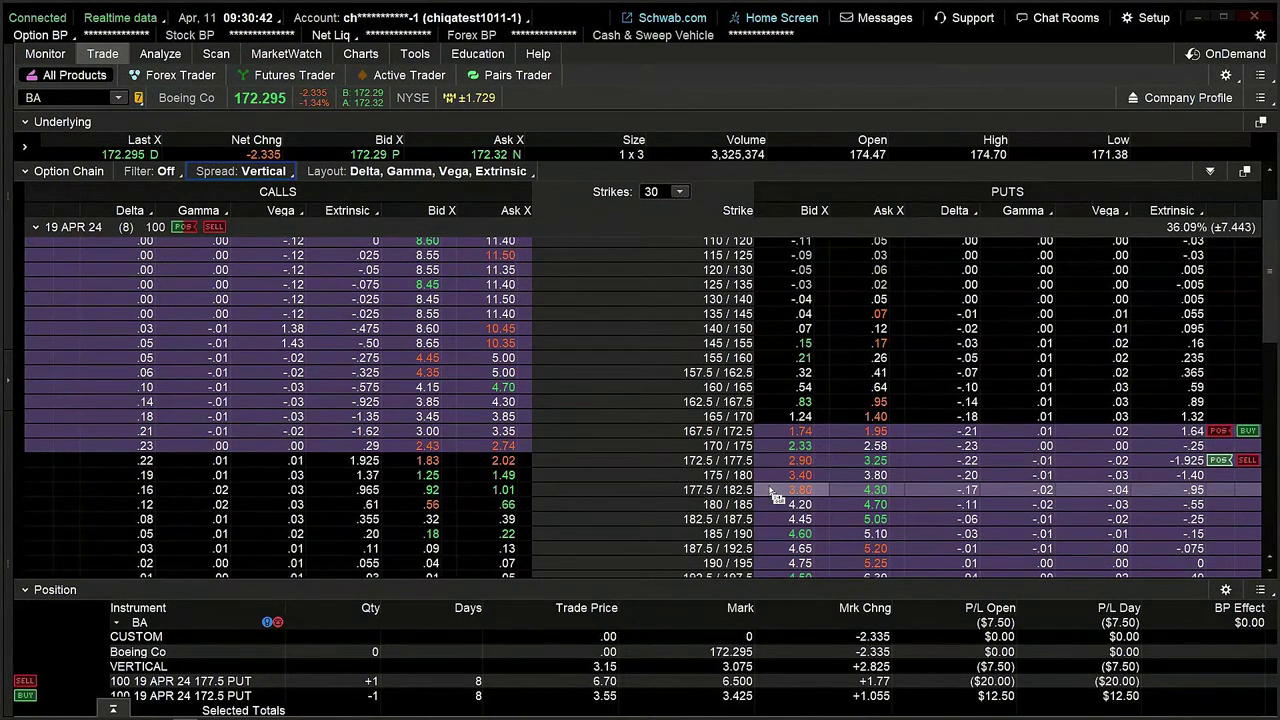
click(660, 492)
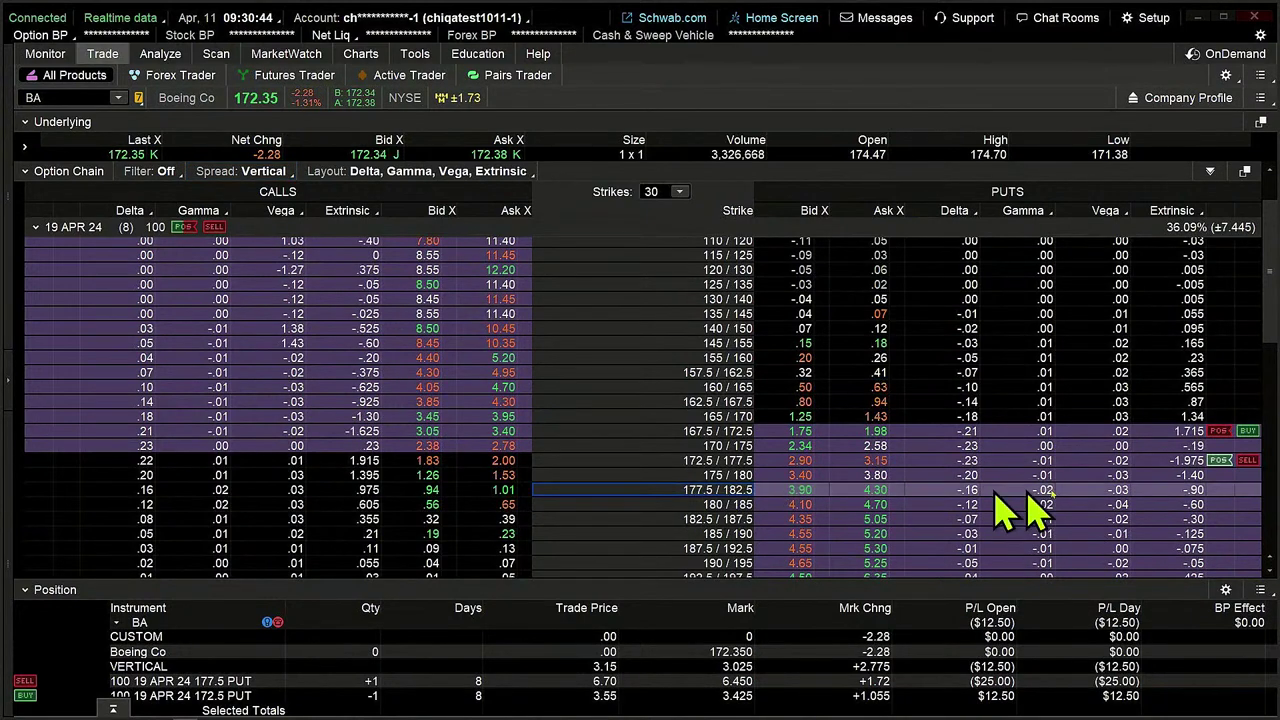
click(1118, 497)
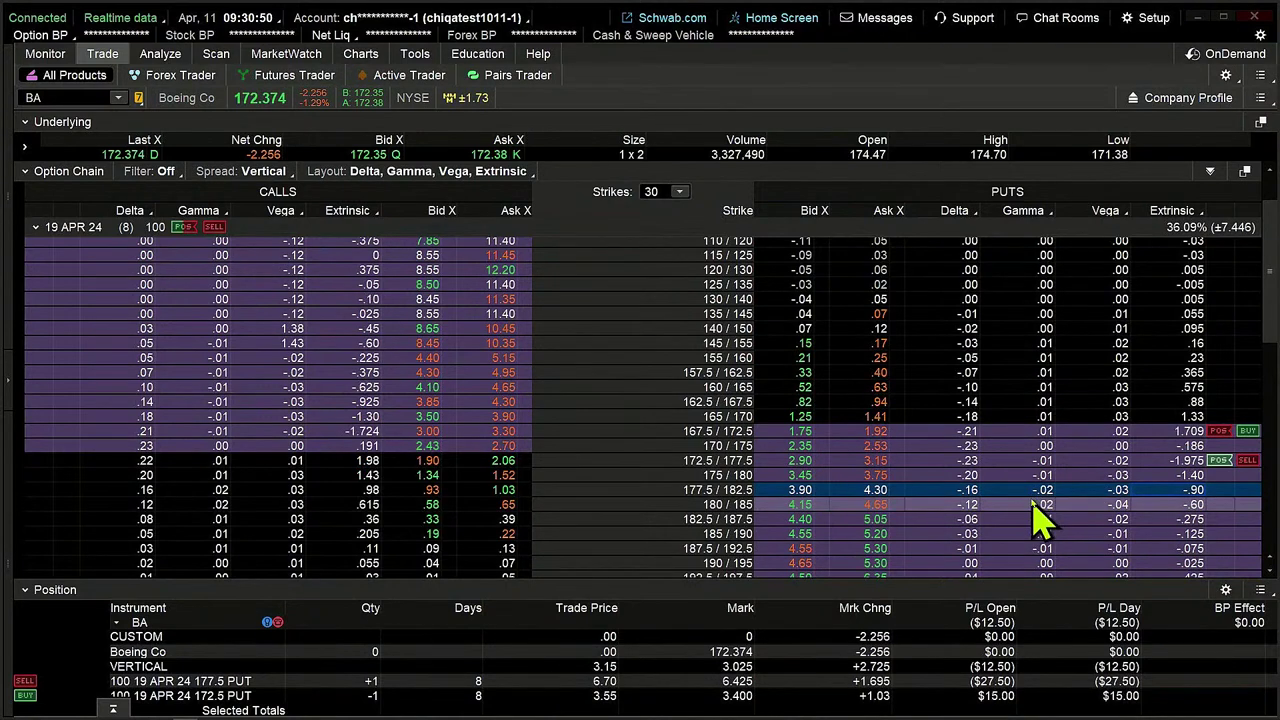
scroll(795, 508, up, 1)
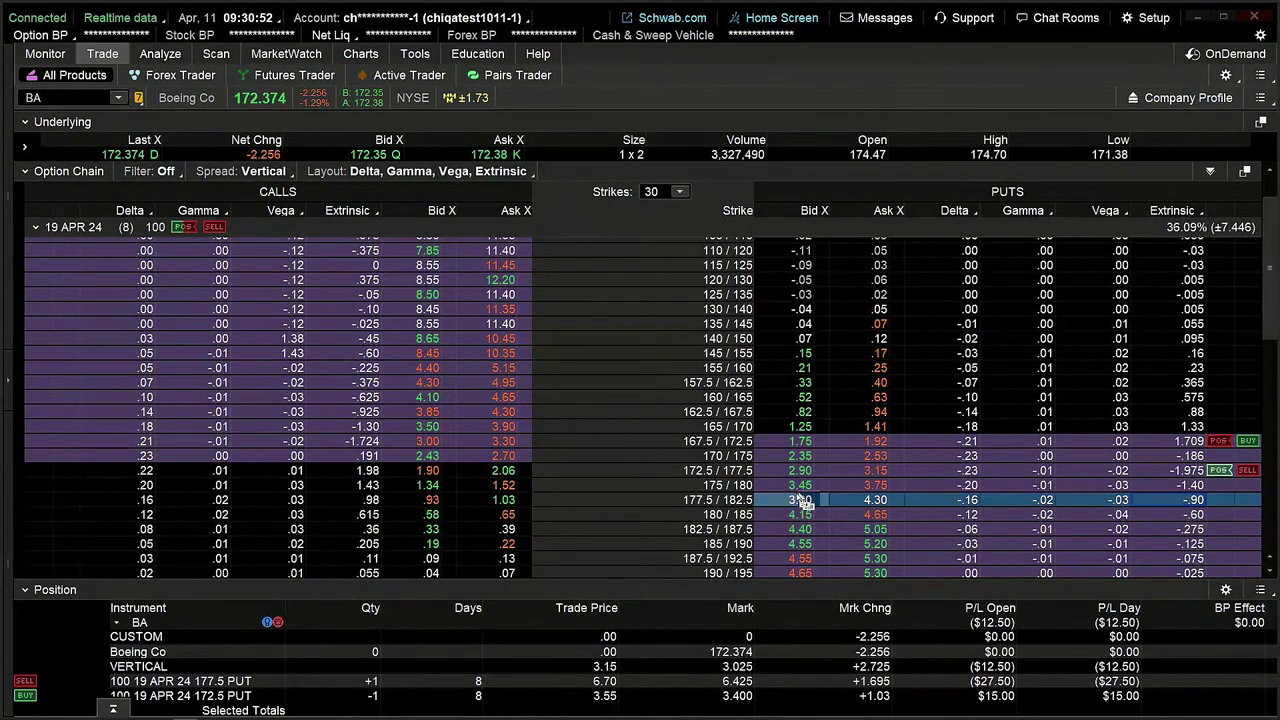
click(1015, 473)
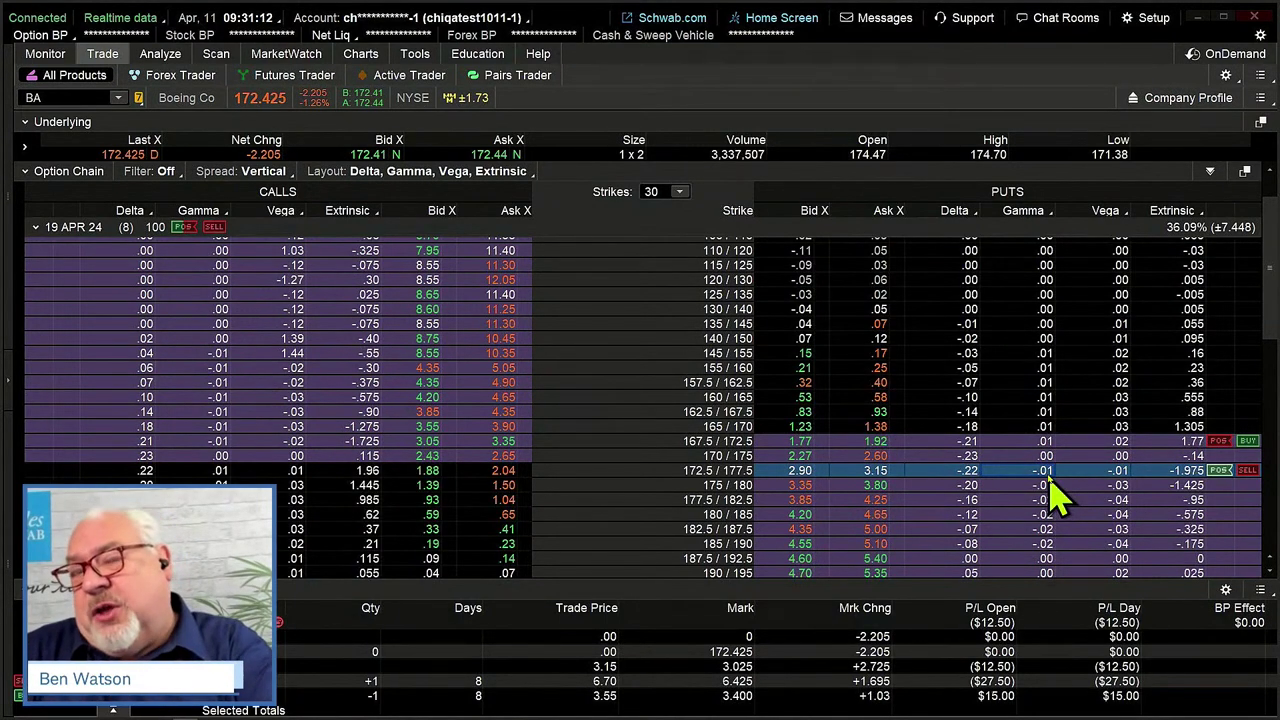
Switch from the 19 APR 24 chain to the 12 APR 24 weekly expiration and examine the Greeks of the 172.5/177.5 put vertical.
click(36, 227)
scroll(212, 366, up, 2)
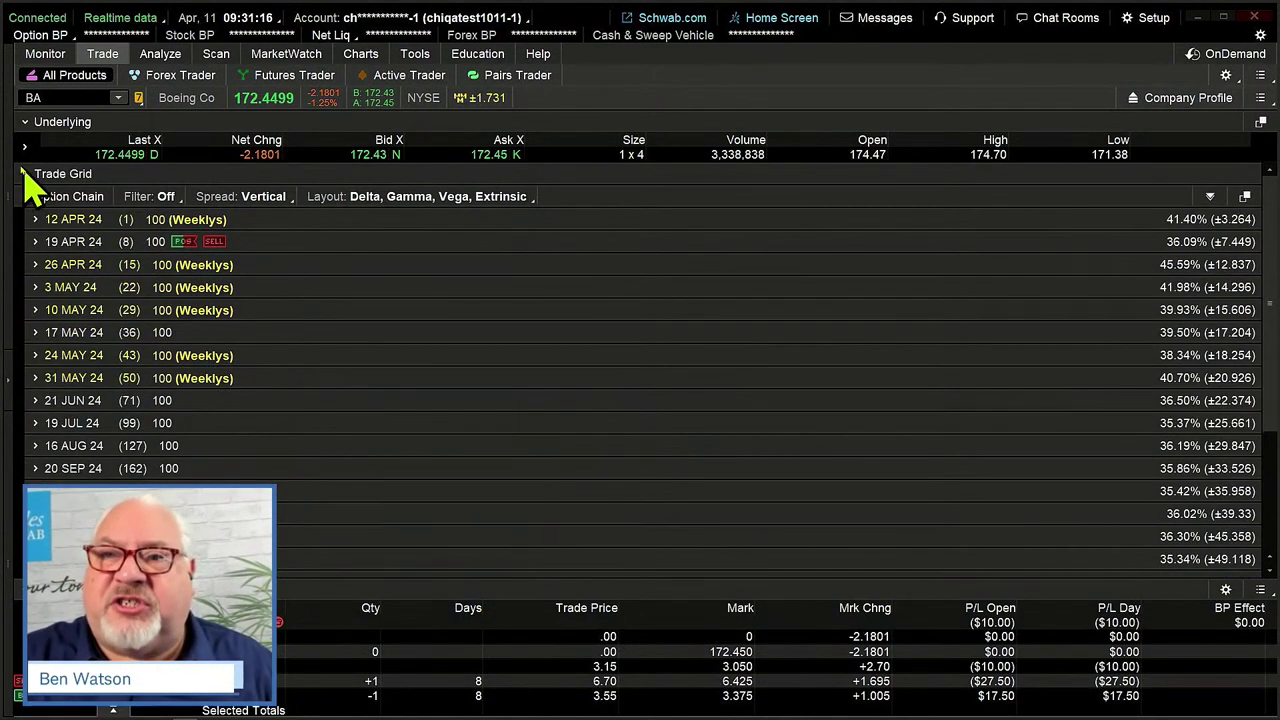
click(35, 220)
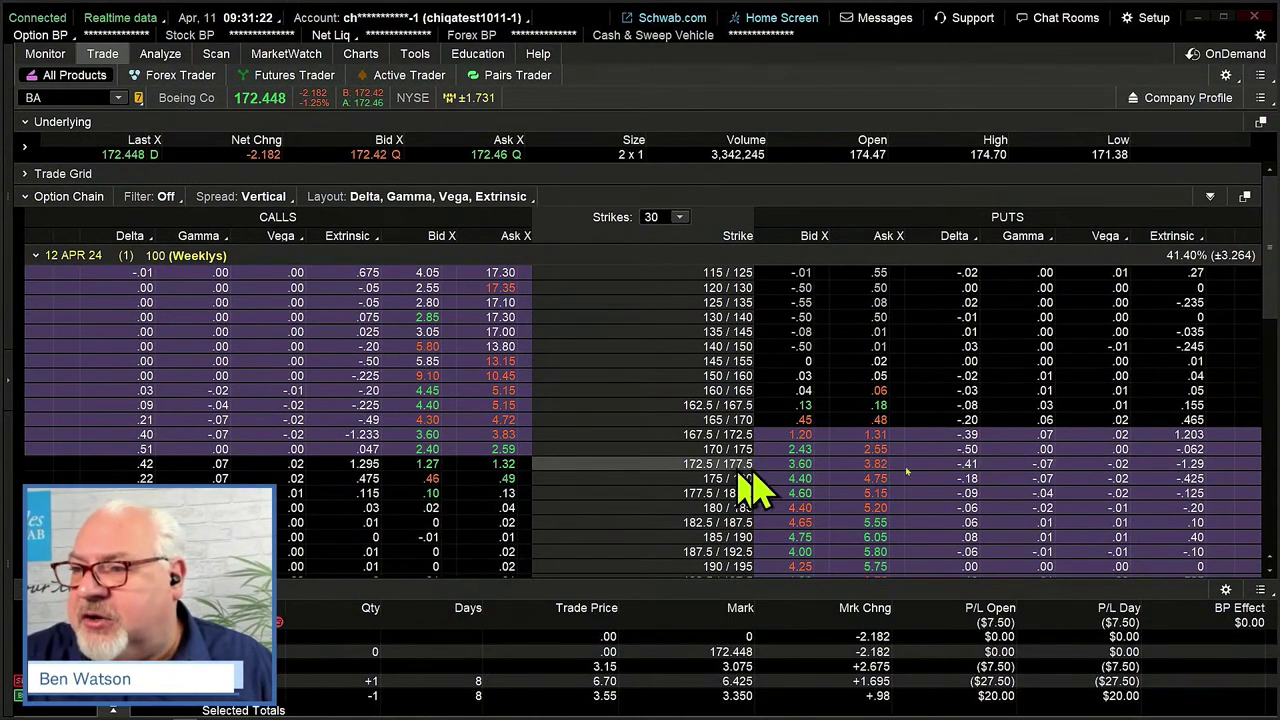
click(1022, 466)
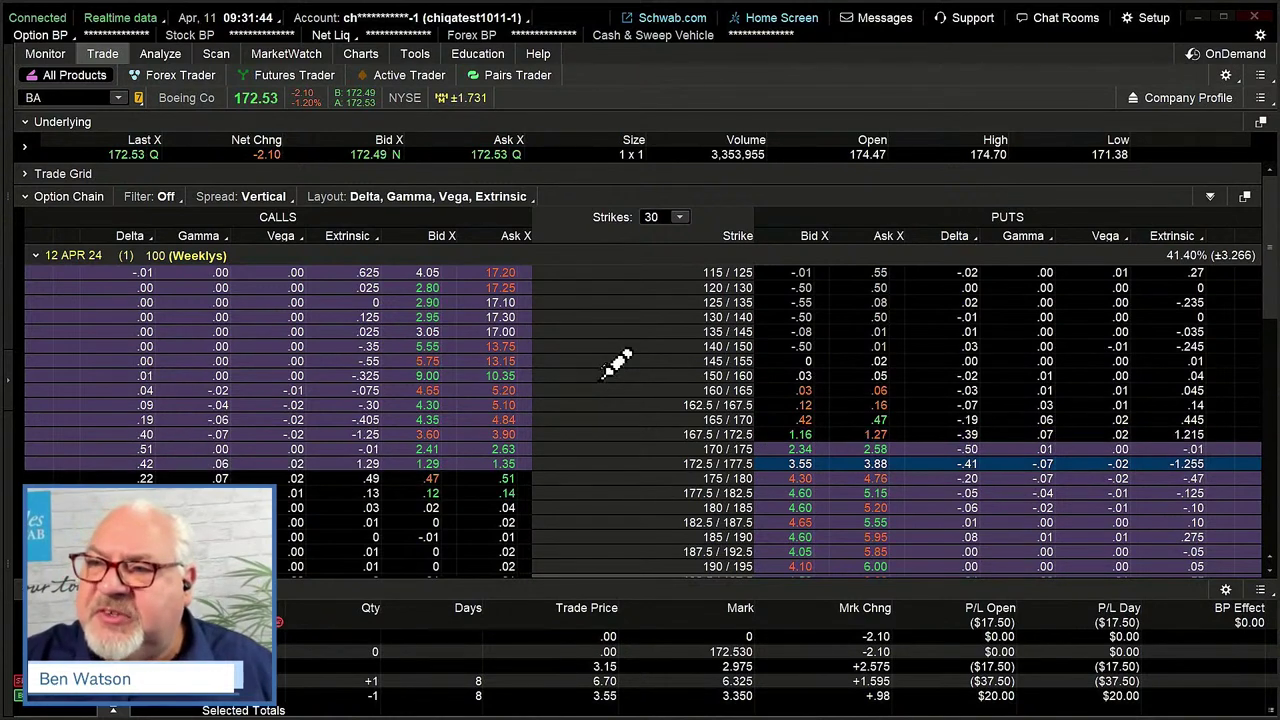
Sketch a narrow peak labelled 50/50 over the chain, mark the 172.5/177.5 put vertical's gamma acting on delta, and clear the annotations.
drag(632, 316, 598, 480)
drag(622, 364, 651, 489)
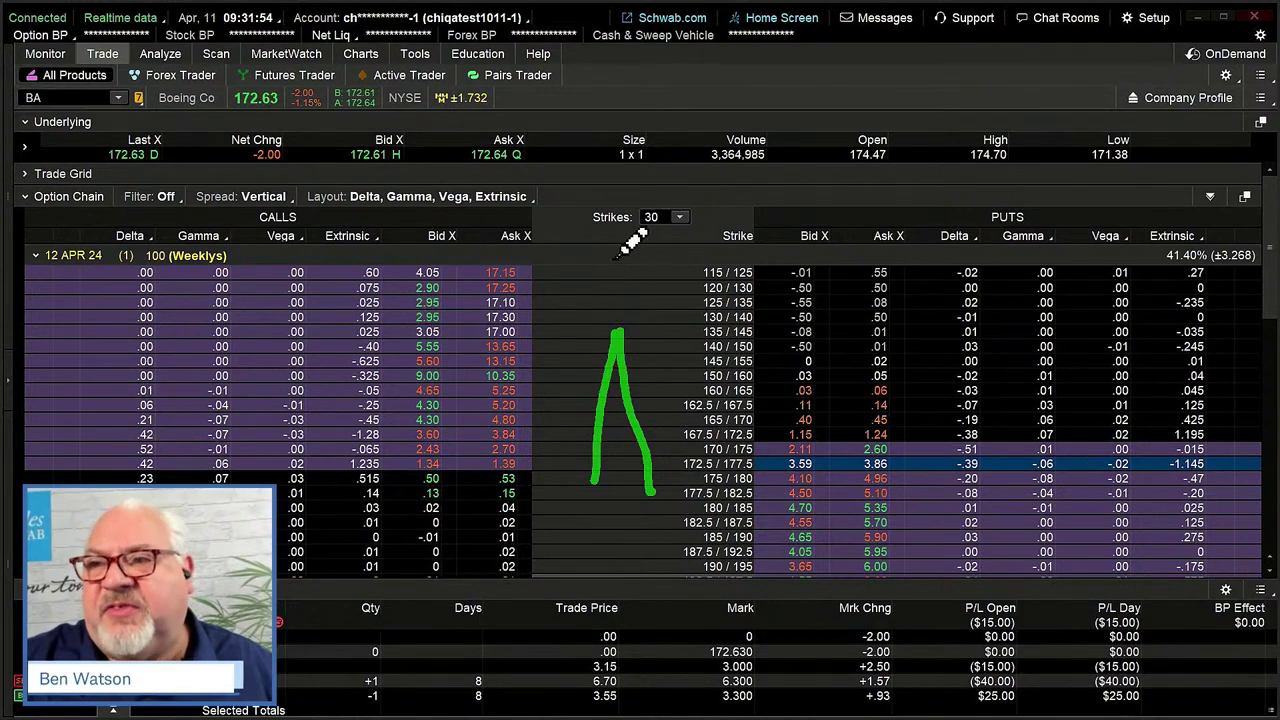
mouse_move(619, 257)
mouse_down()
mouse_move(594, 282)
mouse_move(639, 258)
mouse_move(649, 292)
mouse_move(676, 278)
mouse_move(708, 290)
mouse_up()
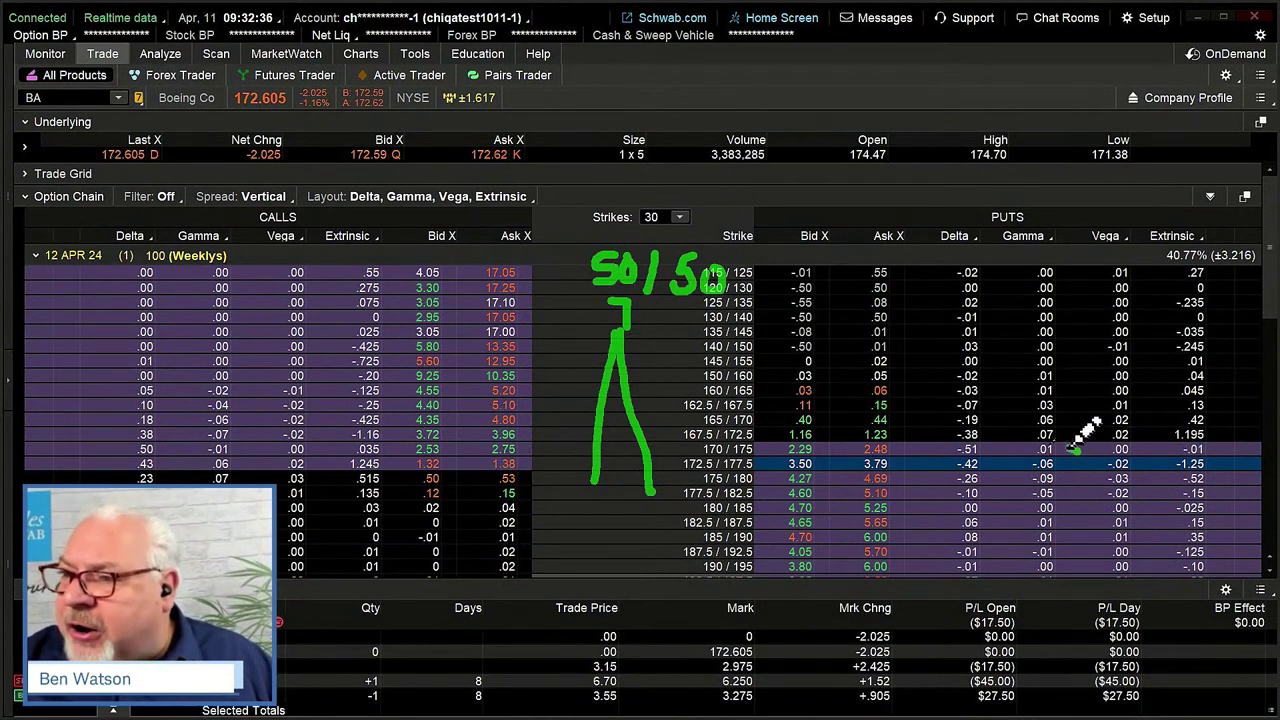
mouse_move(1060, 446)
mouse_down()
mouse_move(1105, 452)
mouse_move(1085, 462)
mouse_move(1000, 410)
mouse_move(985, 455)
mouse_move(1012, 436)
mouse_up()
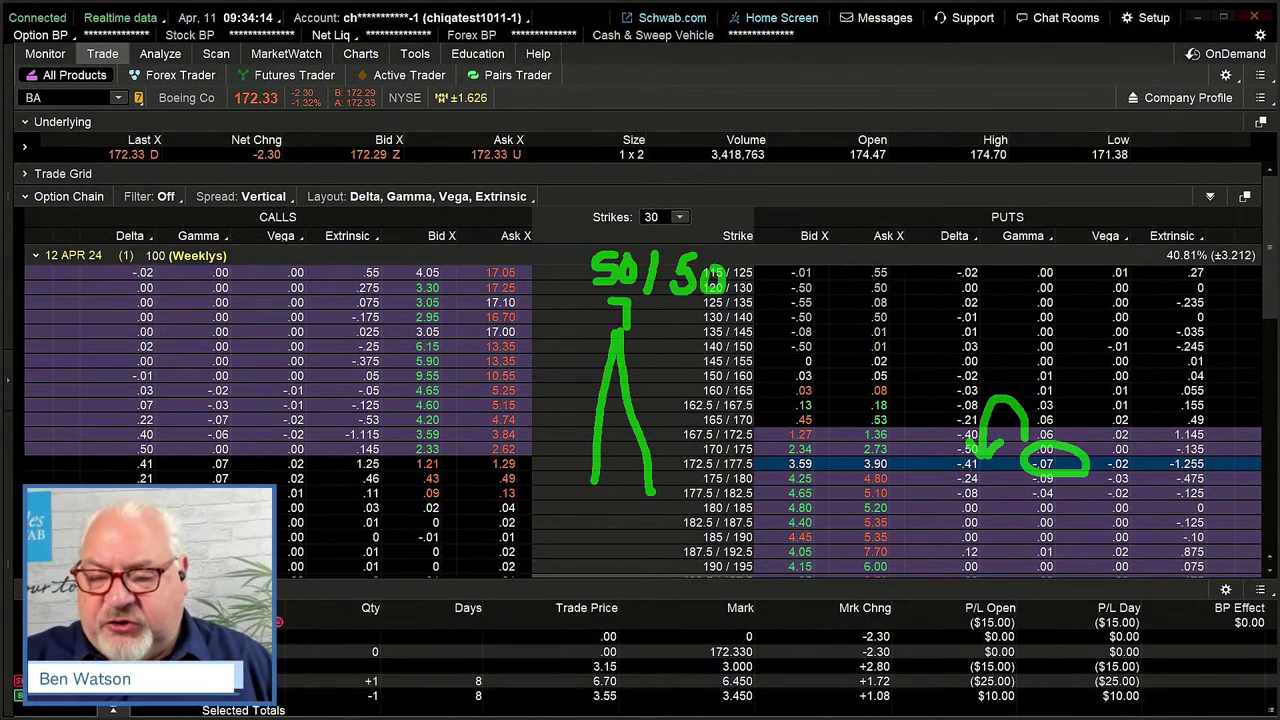
key(Escape)
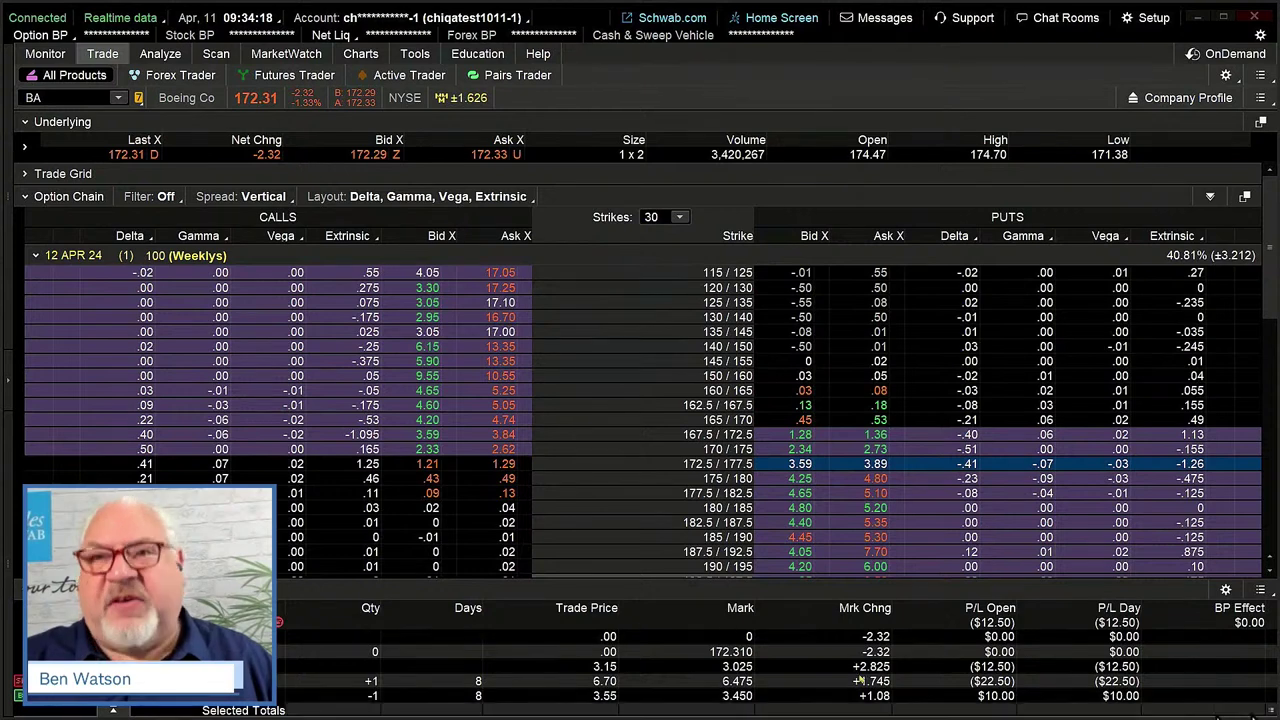
Display the Boeing position's legs in the Long Verticals-Diagonals group of the position statement.
click(48, 55)
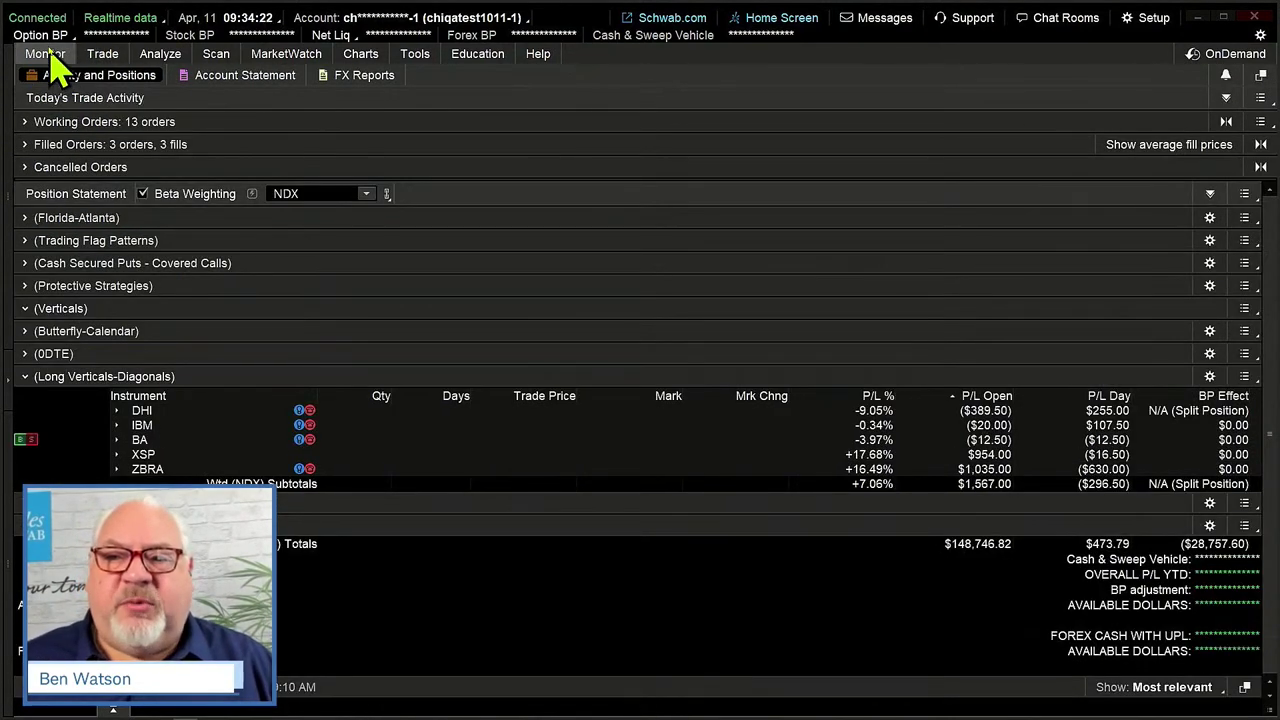
click(127, 441)
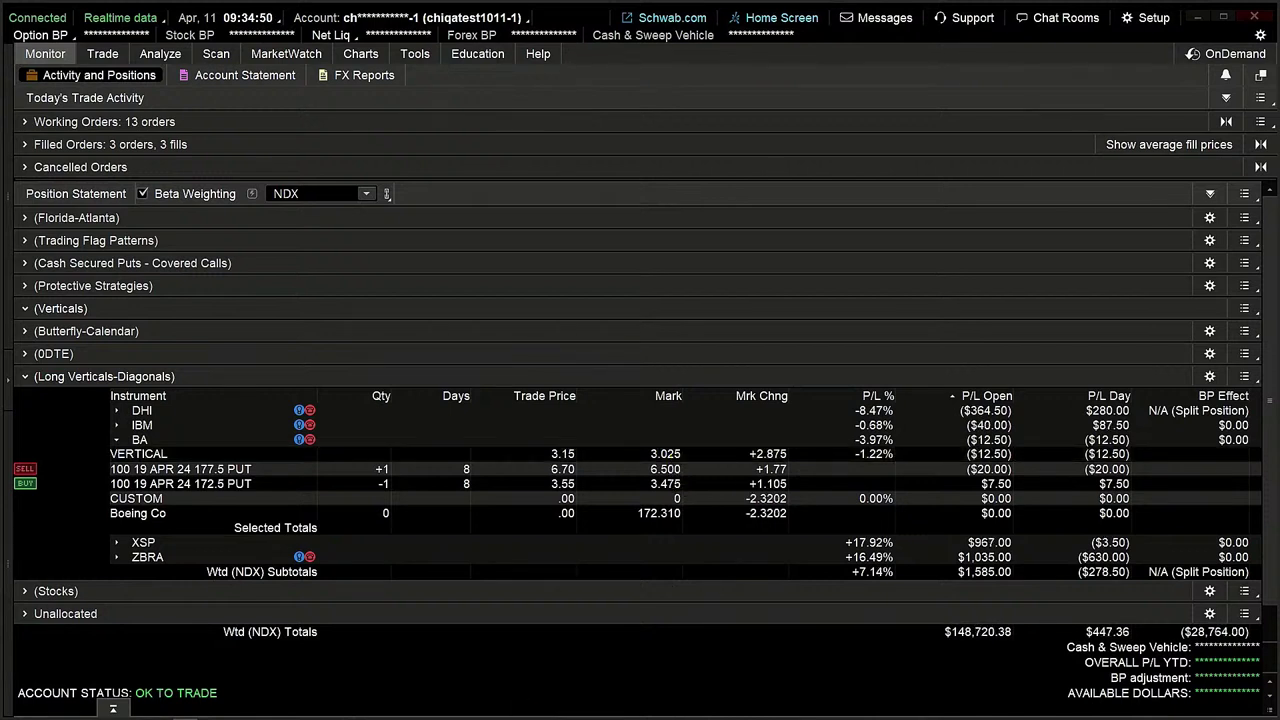
Handwrite an underlined "0DTE" across the position statement and clear the annotation.
mouse_move(455, 234)
mouse_down()
mouse_move(417, 240)
mouse_move(509, 303)
mouse_move(500, 232)
mouse_up()
drag(577, 243, 577, 306)
mouse_move(580, 238)
mouse_down()
mouse_move(654, 262)
mouse_move(612, 307)
mouse_up()
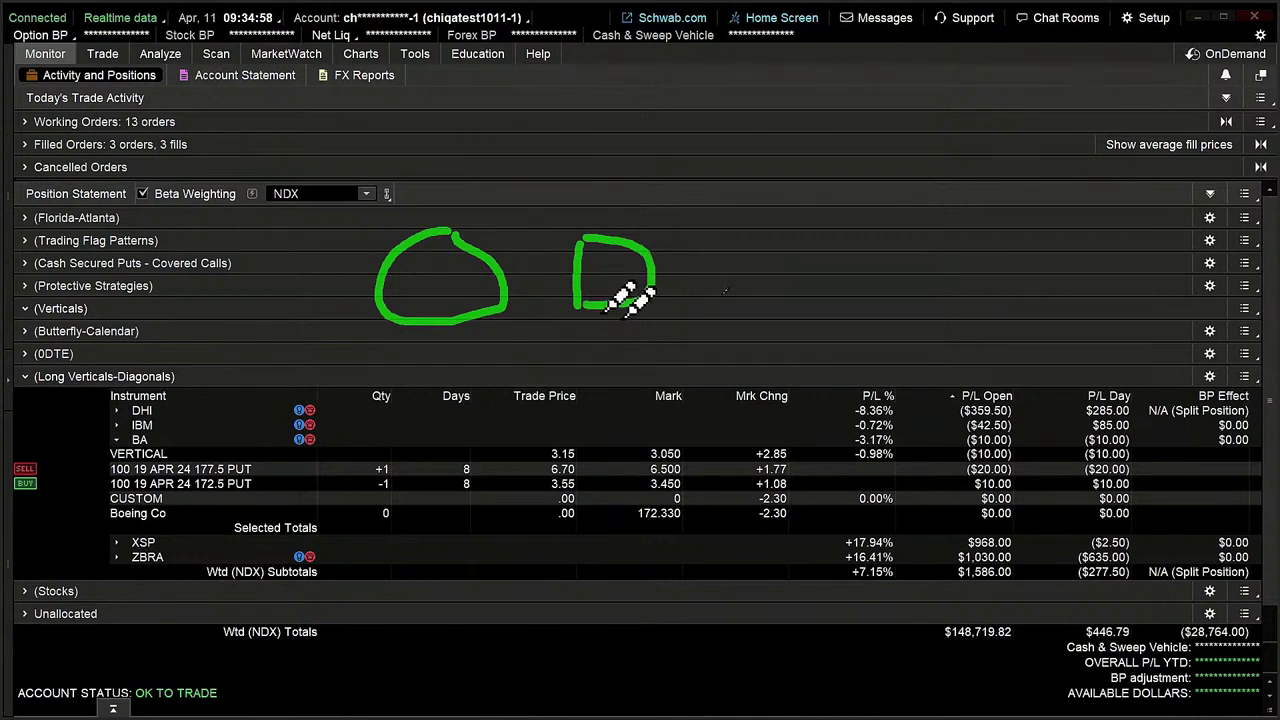
mouse_move(730, 237)
mouse_down()
mouse_move(729, 321)
mouse_move(773, 236)
mouse_move(836, 340)
mouse_up()
drag(837, 238, 897, 238)
drag(846, 286, 888, 288)
drag(836, 342, 935, 338)
mouse_move(455, 360)
mouse_down()
mouse_move(417, 361)
mouse_move(993, 342)
mouse_up()
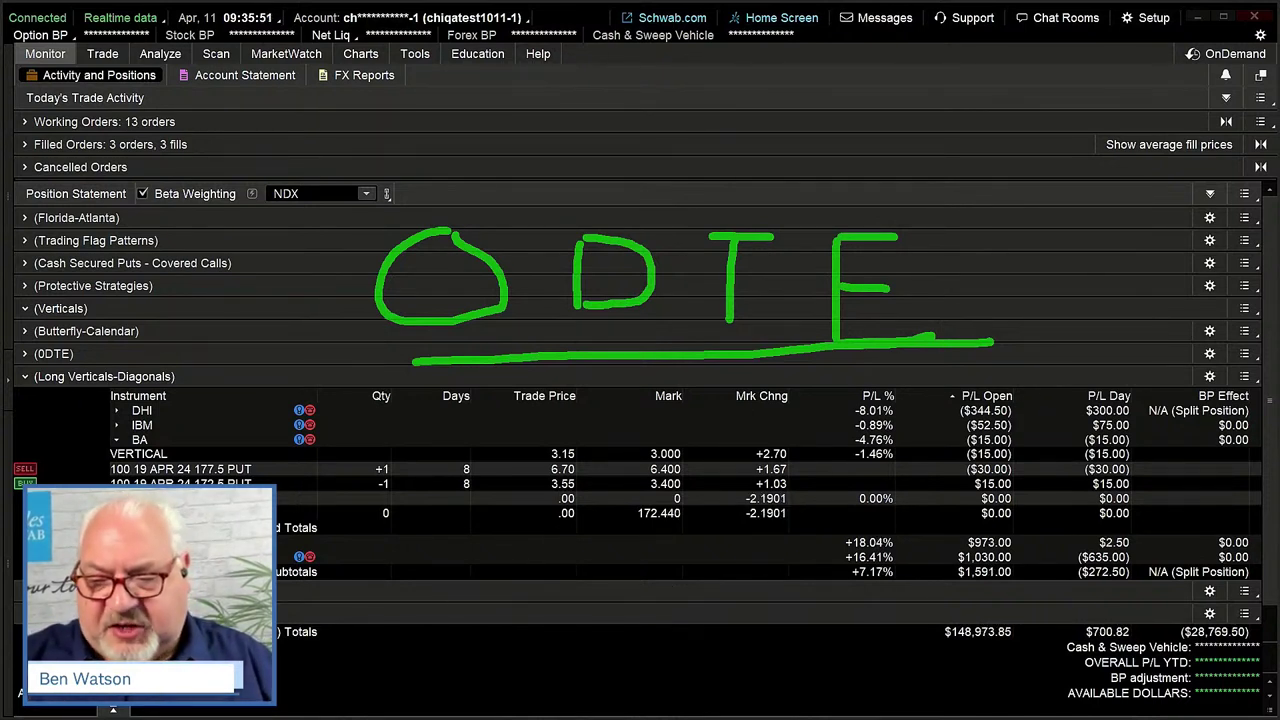
key(Escape)
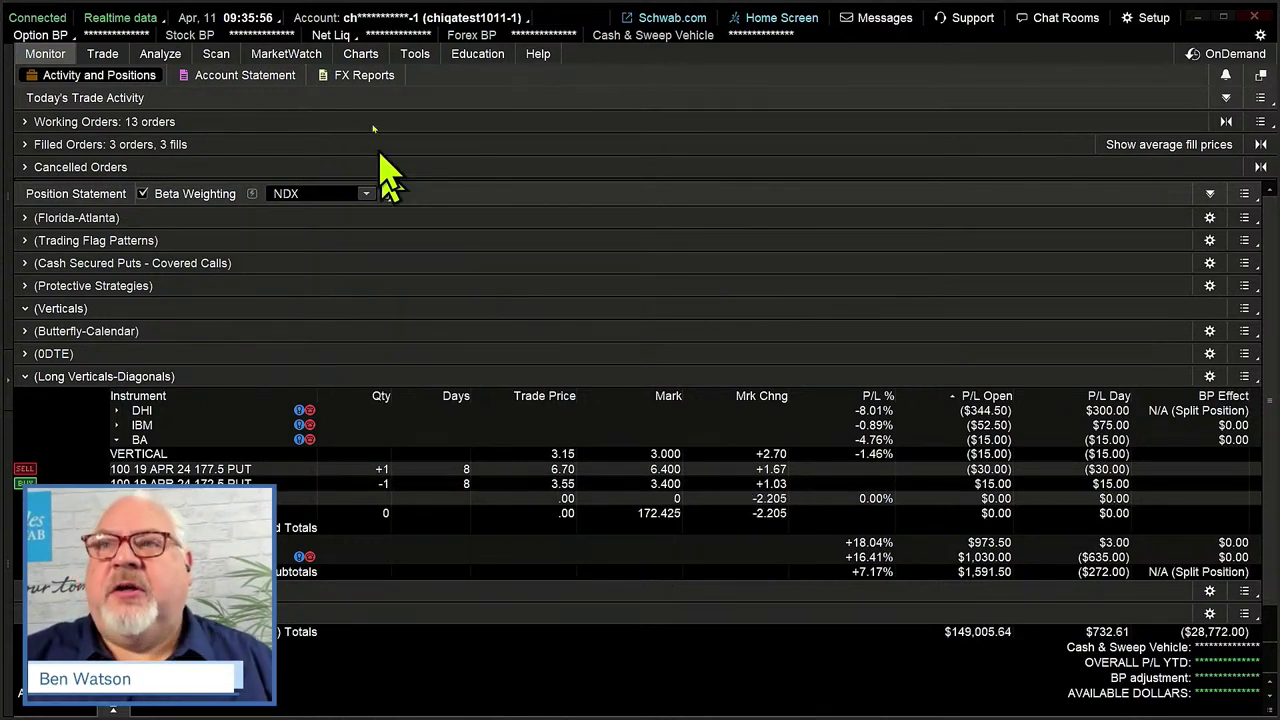
Compare the daily charts of XSP and SPX, finishing on XSP.
click(366, 55)
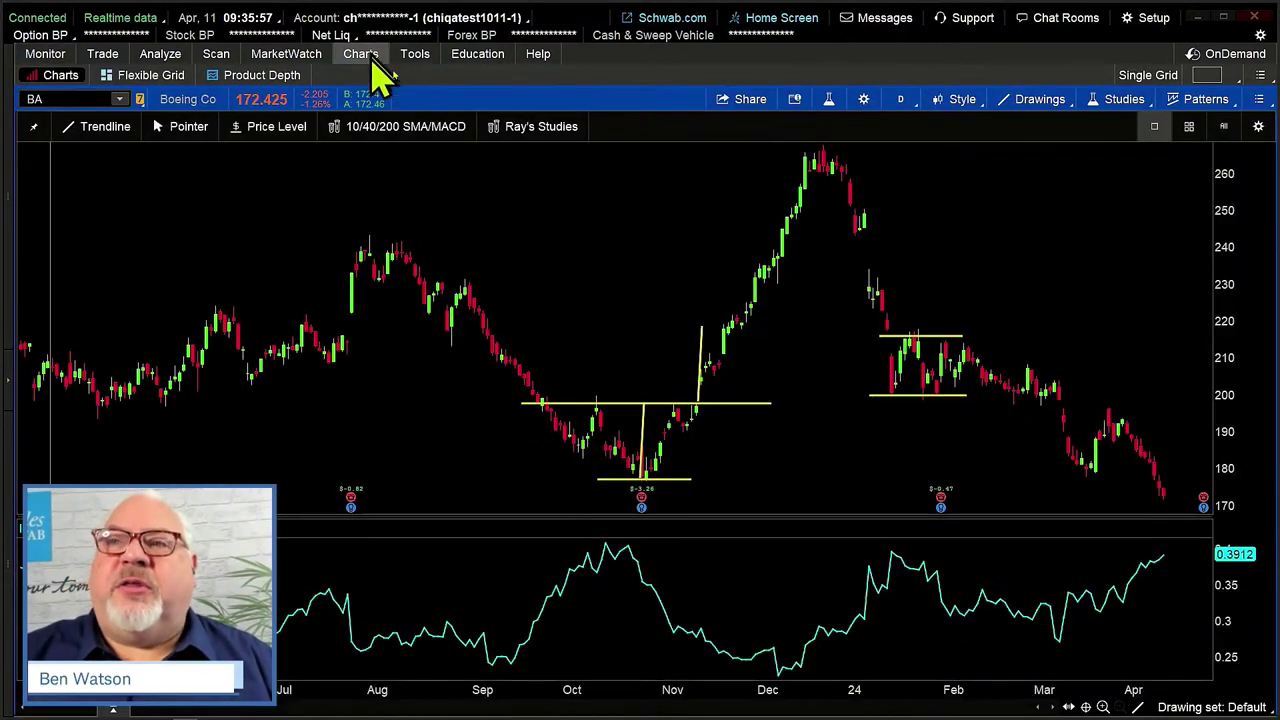
click(71, 100)
text(XSP)
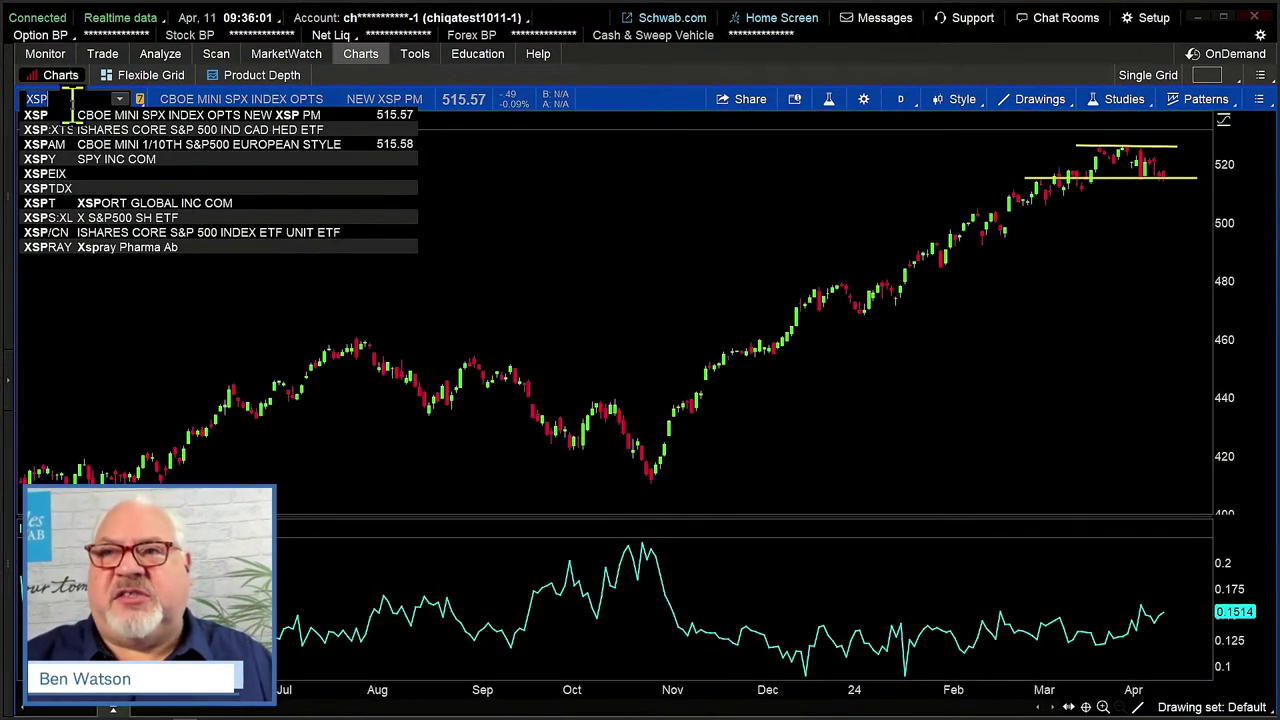
key(Return)
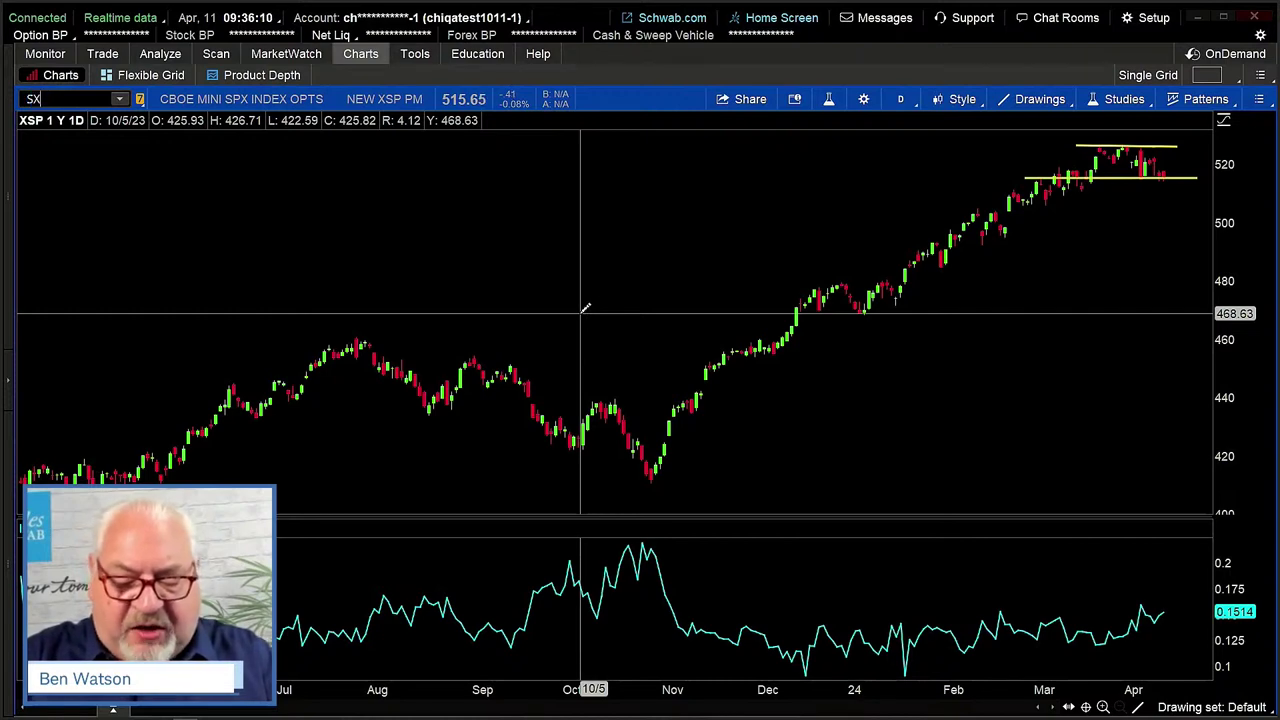
text(SPX)
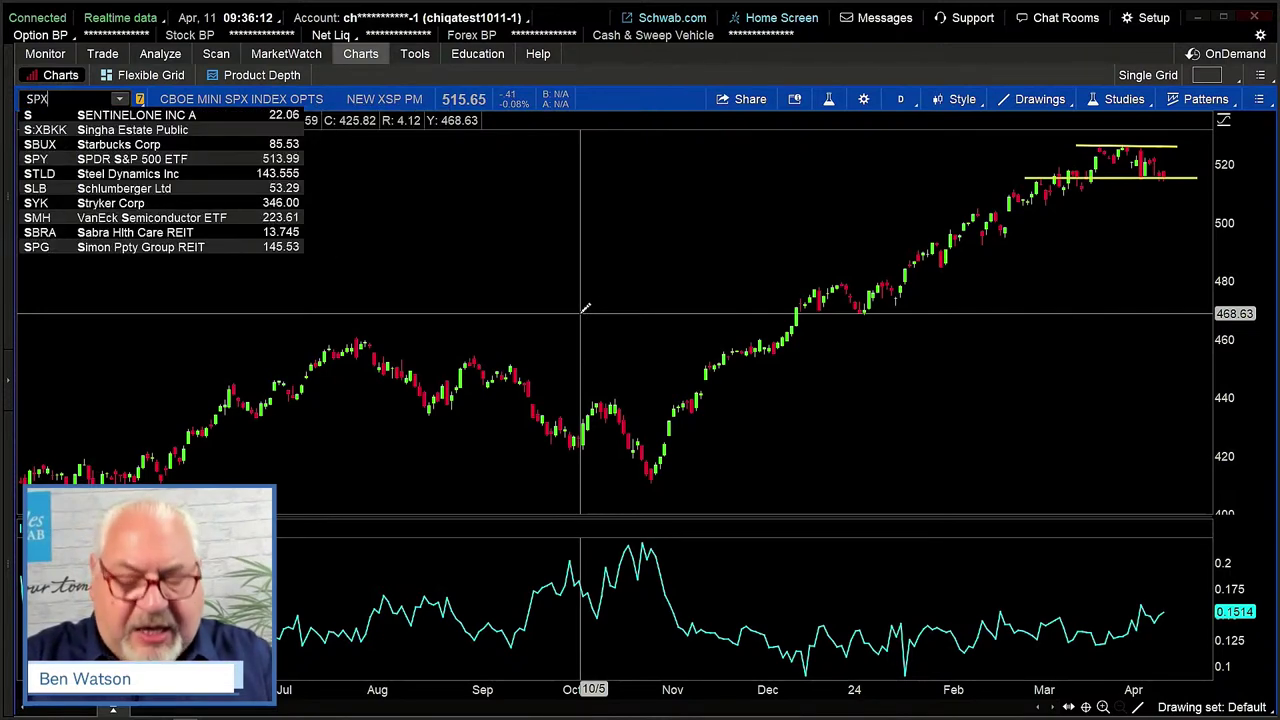
key(Return)
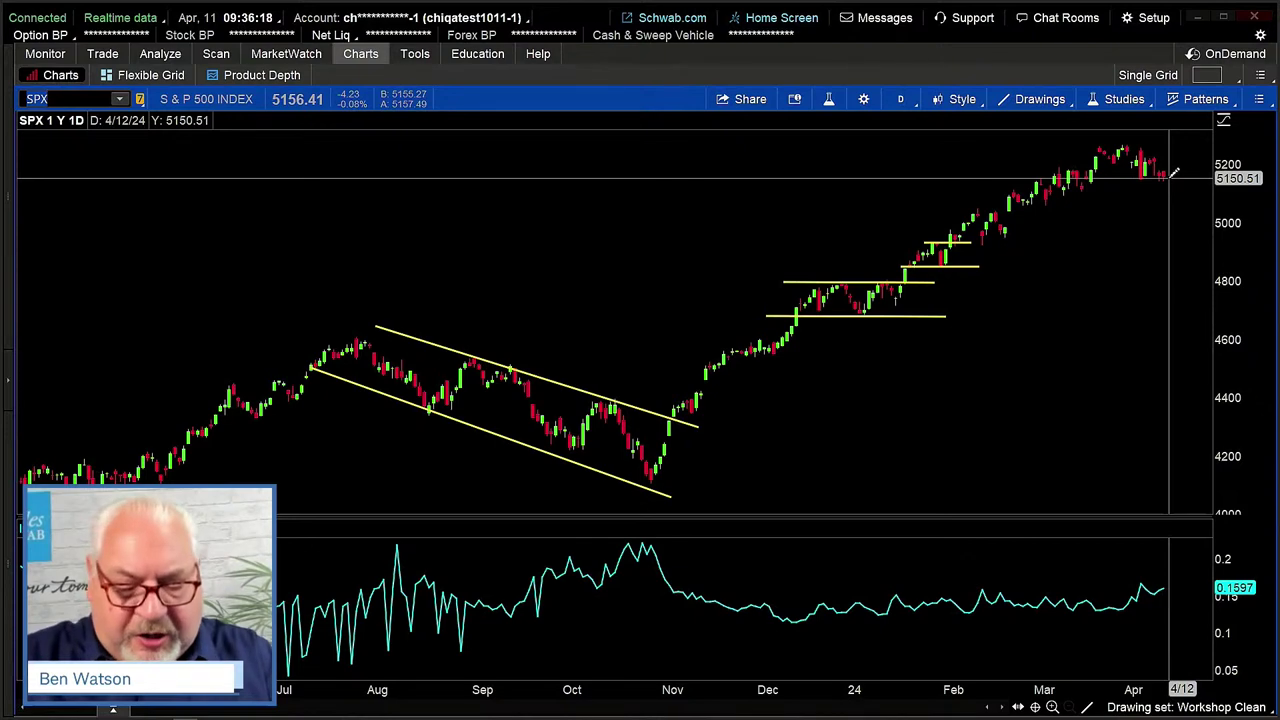
text(XSP)
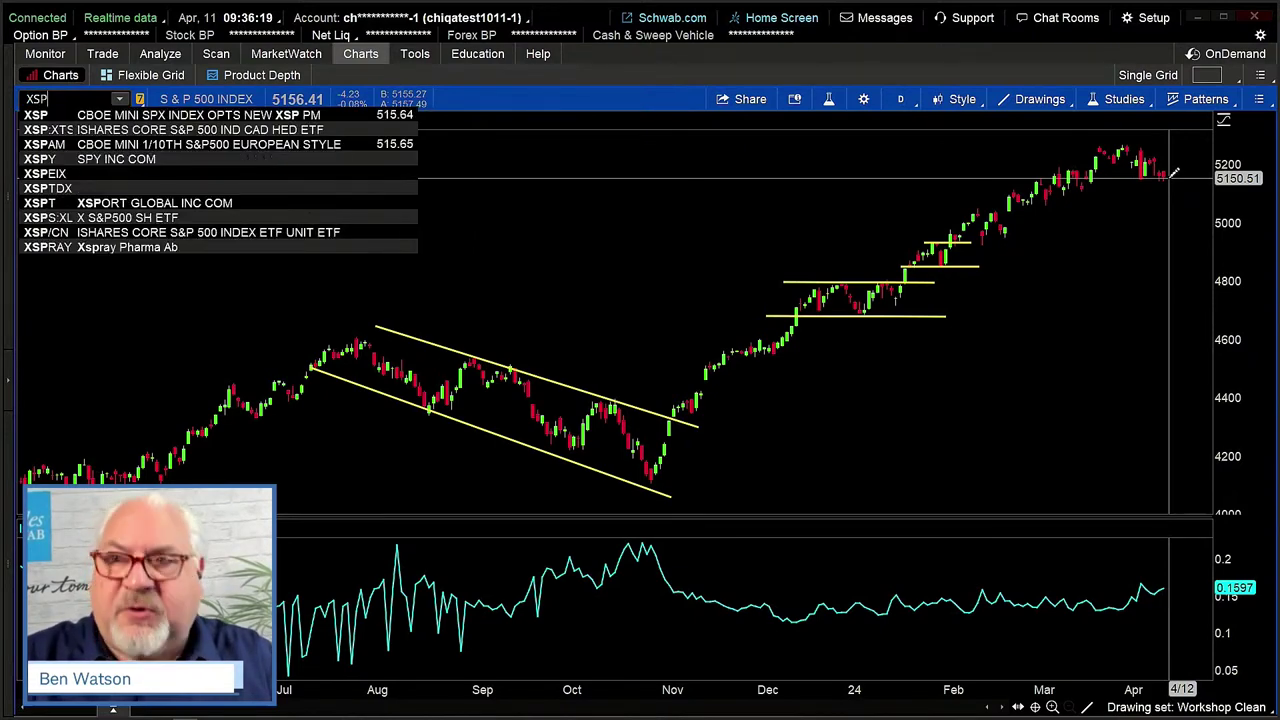
key(Return)
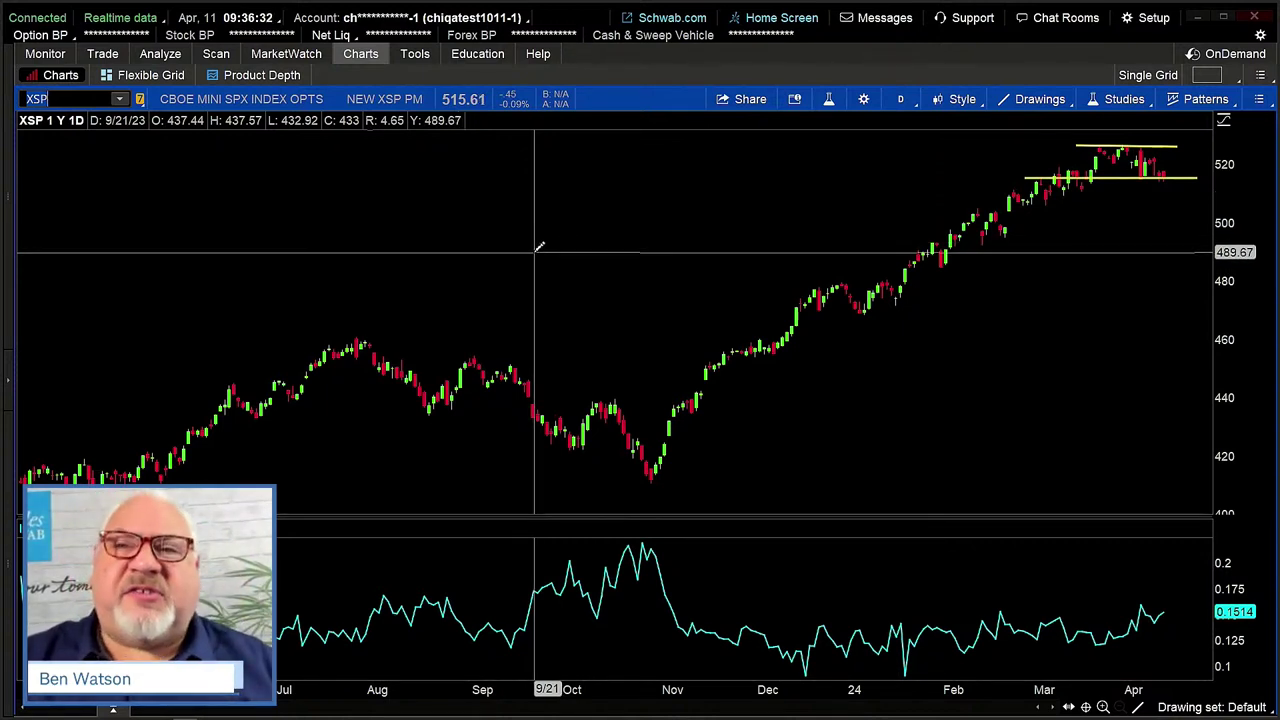
Show XSP's 11 APR 24 option chain as Single options, with the 12 APR 24 expiration and the position section collapsed.
click(108, 56)
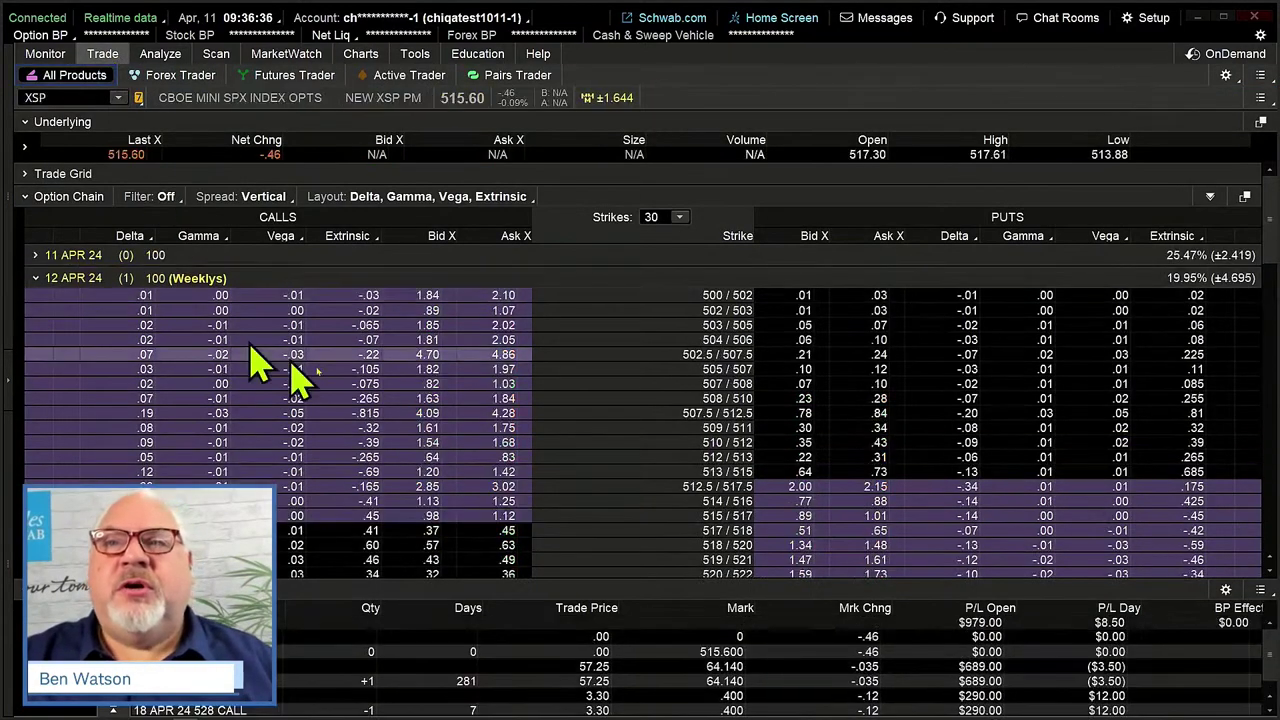
click(36, 279)
click(25, 589)
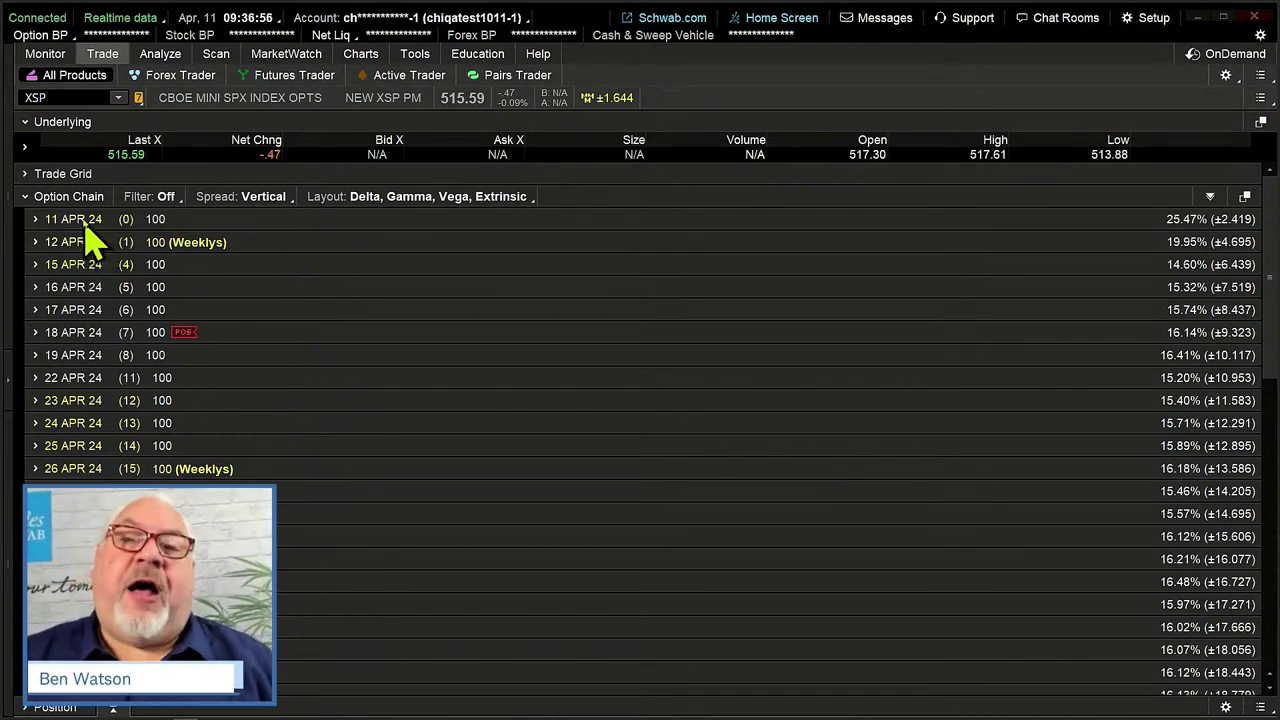
click(84, 224)
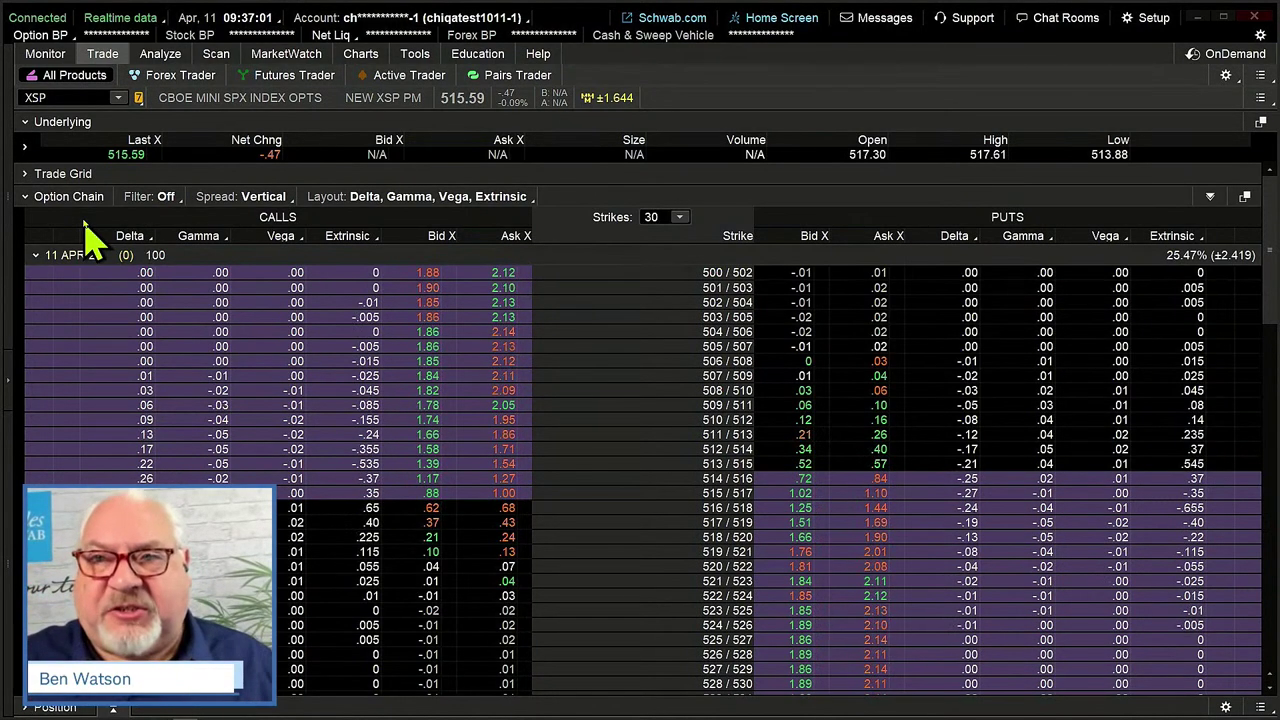
click(250, 198)
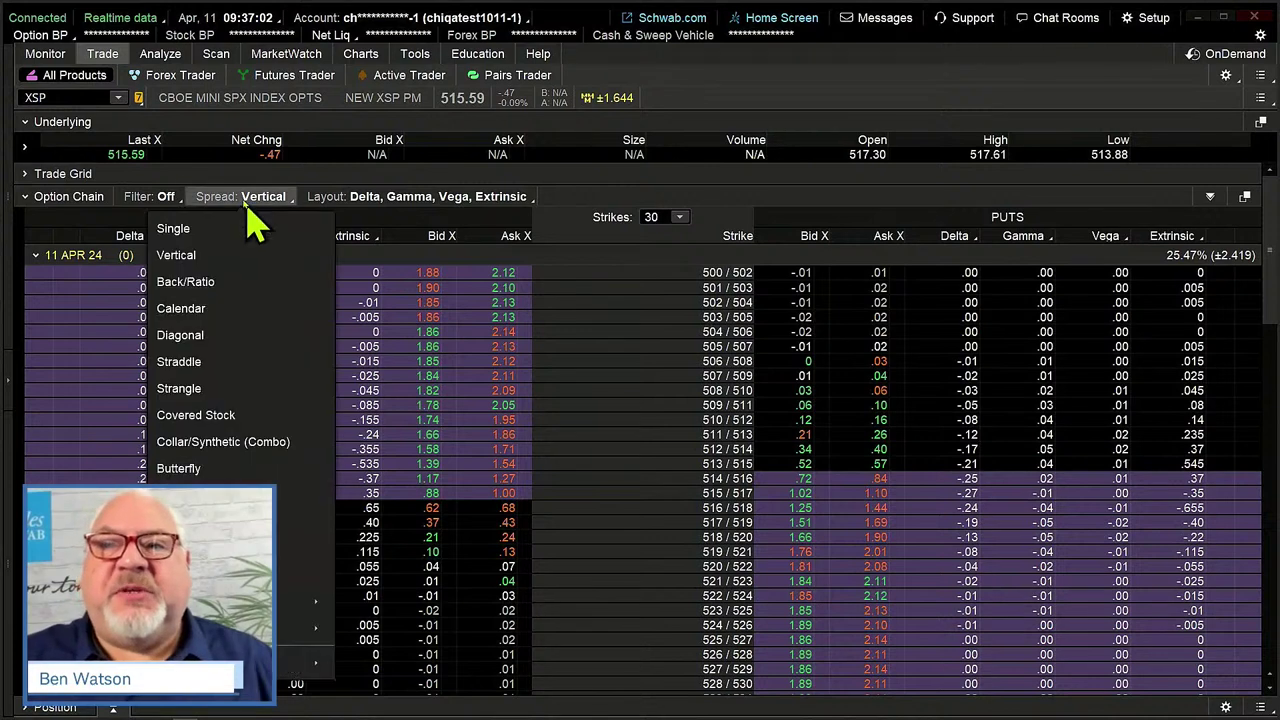
click(186, 229)
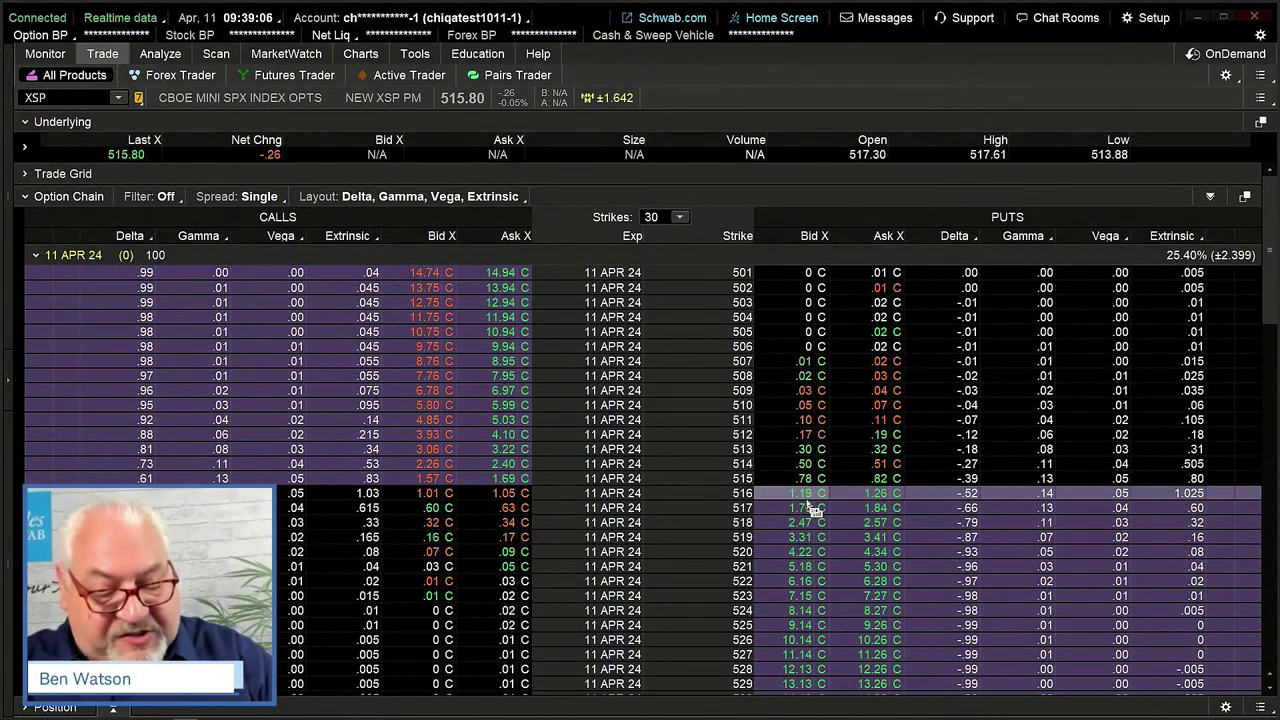
Build a limit order to buy one XSP 11 APR 24 518/516 put vertical, and review its confirmation before reopening it for editing.
key(alt)
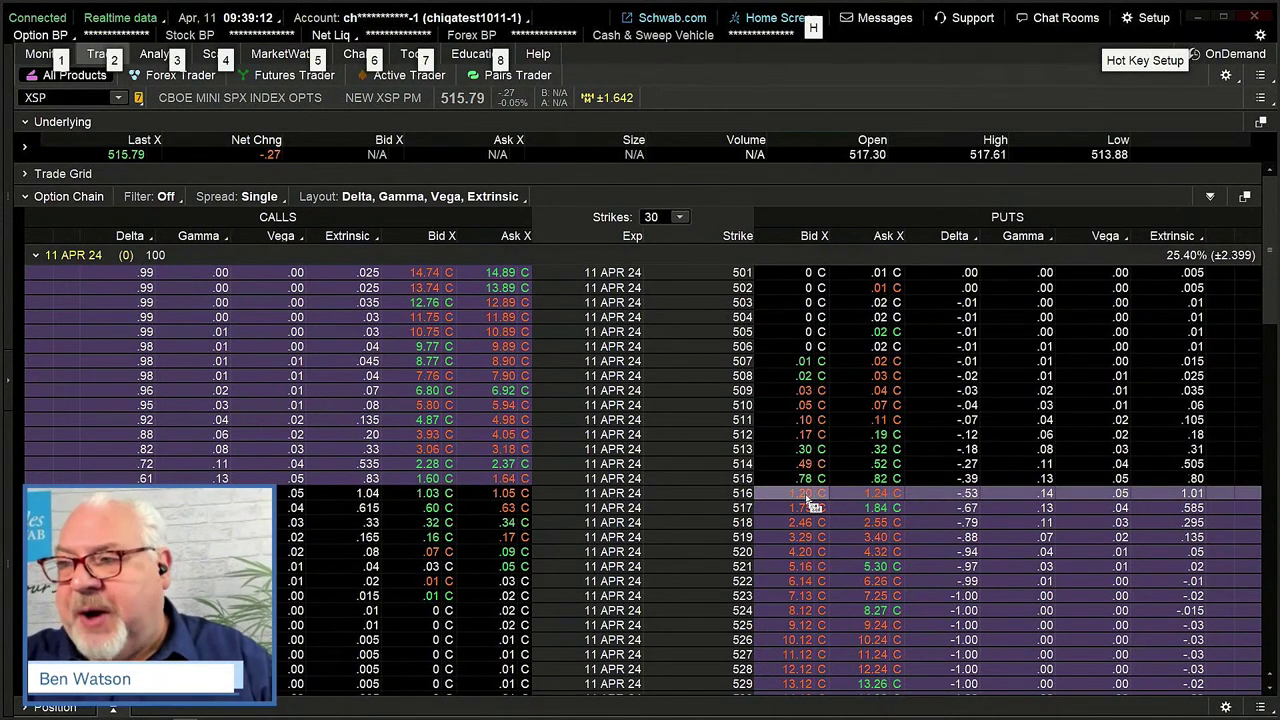
click(812, 496)
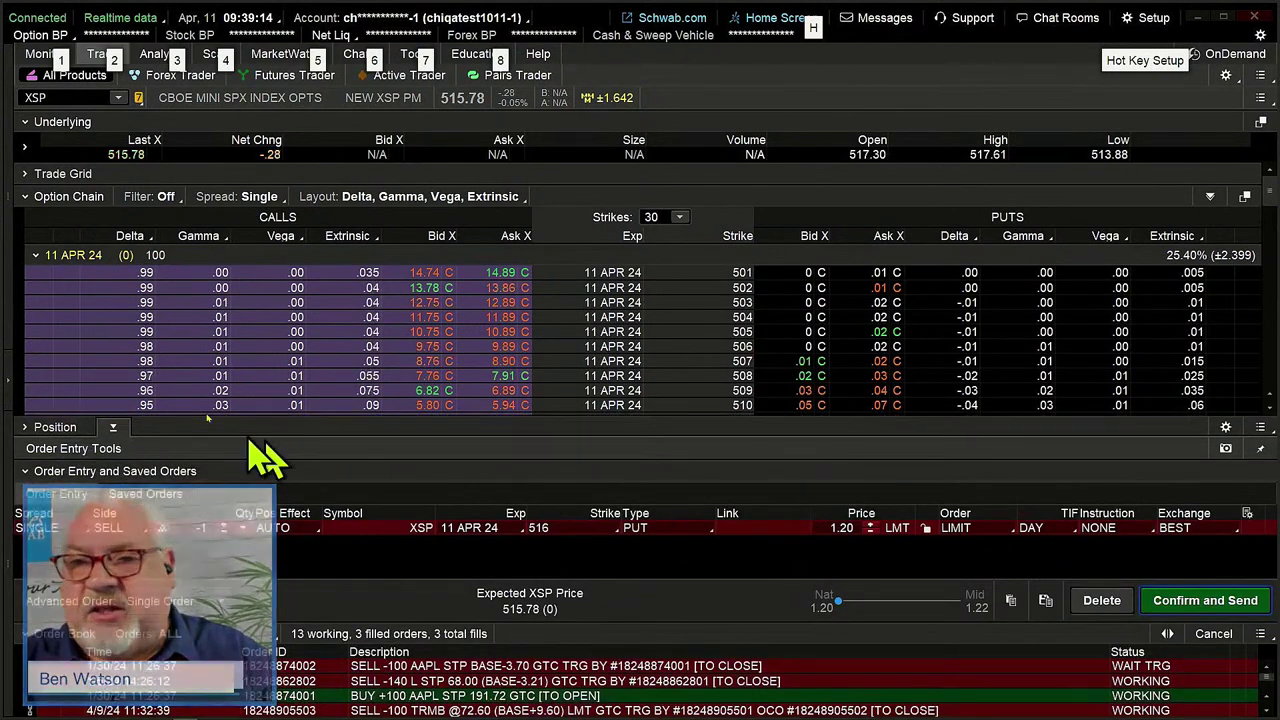
click(113, 427)
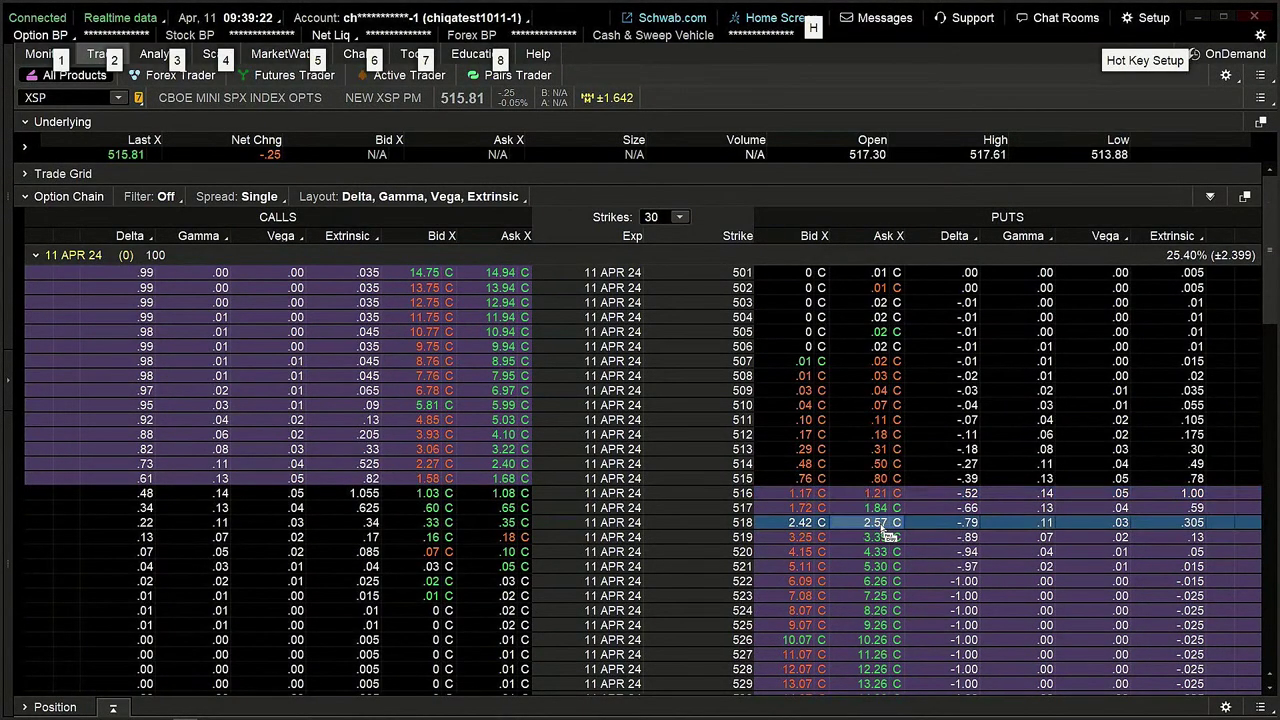
ctrl+click(884, 533)
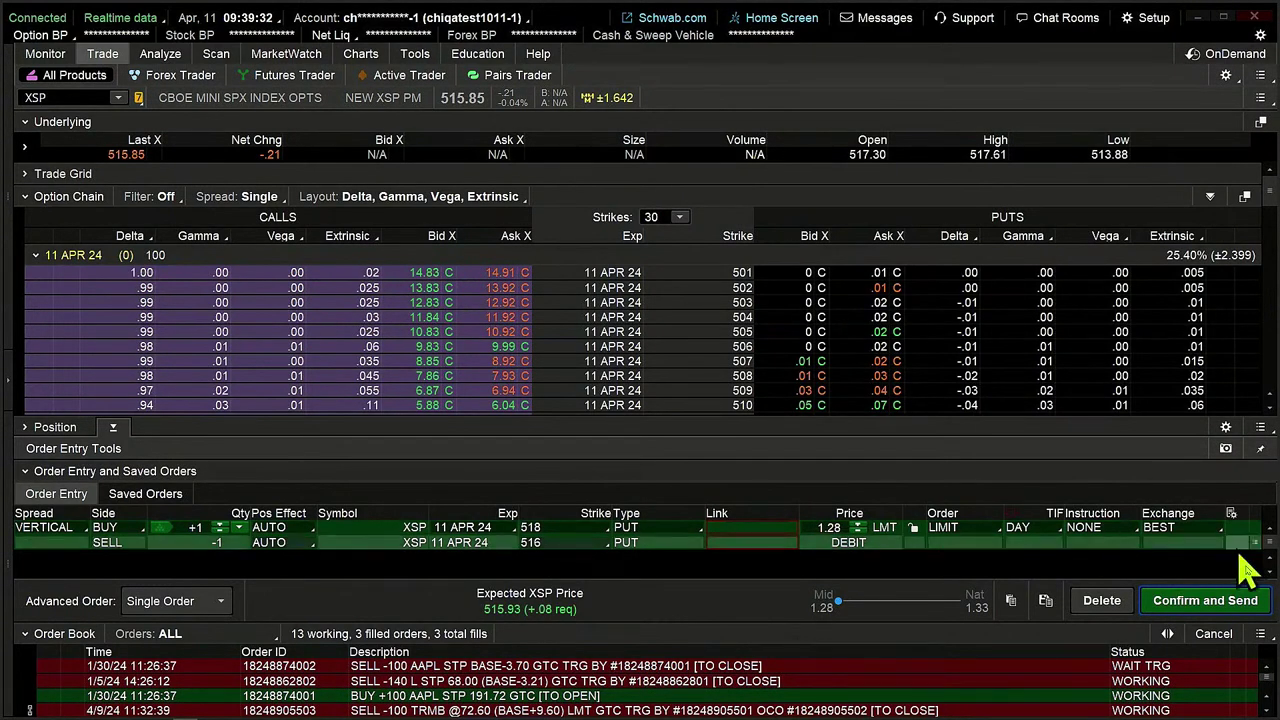
click(1232, 606)
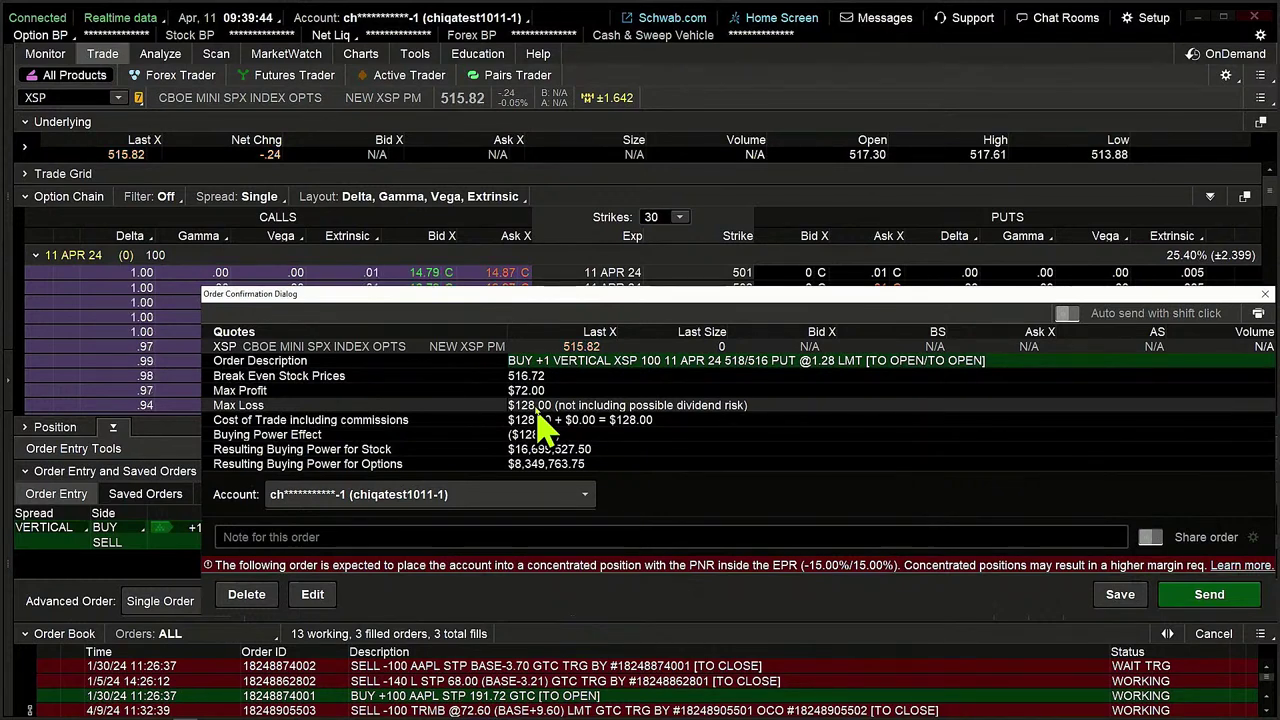
click(318, 598)
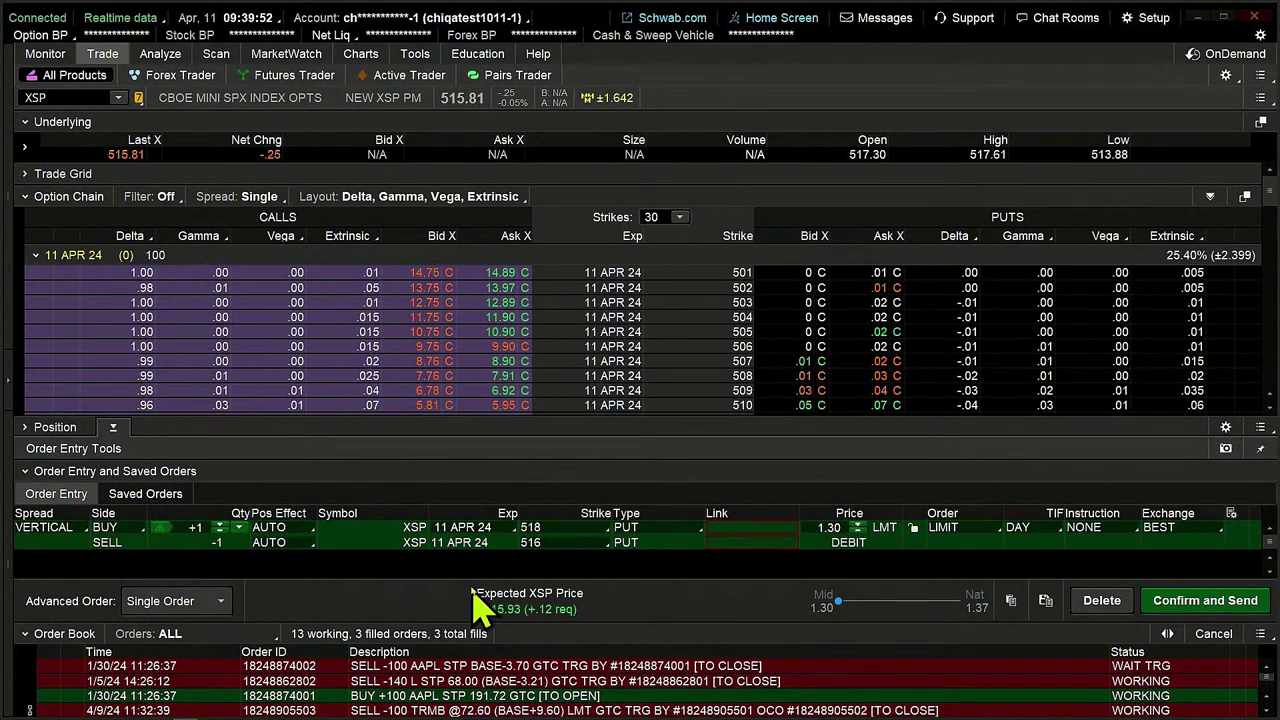
Review the maximum profit and loss in the XSP 518/516 put vertical's order confirmation, and return to editing the order.
click(857, 531)
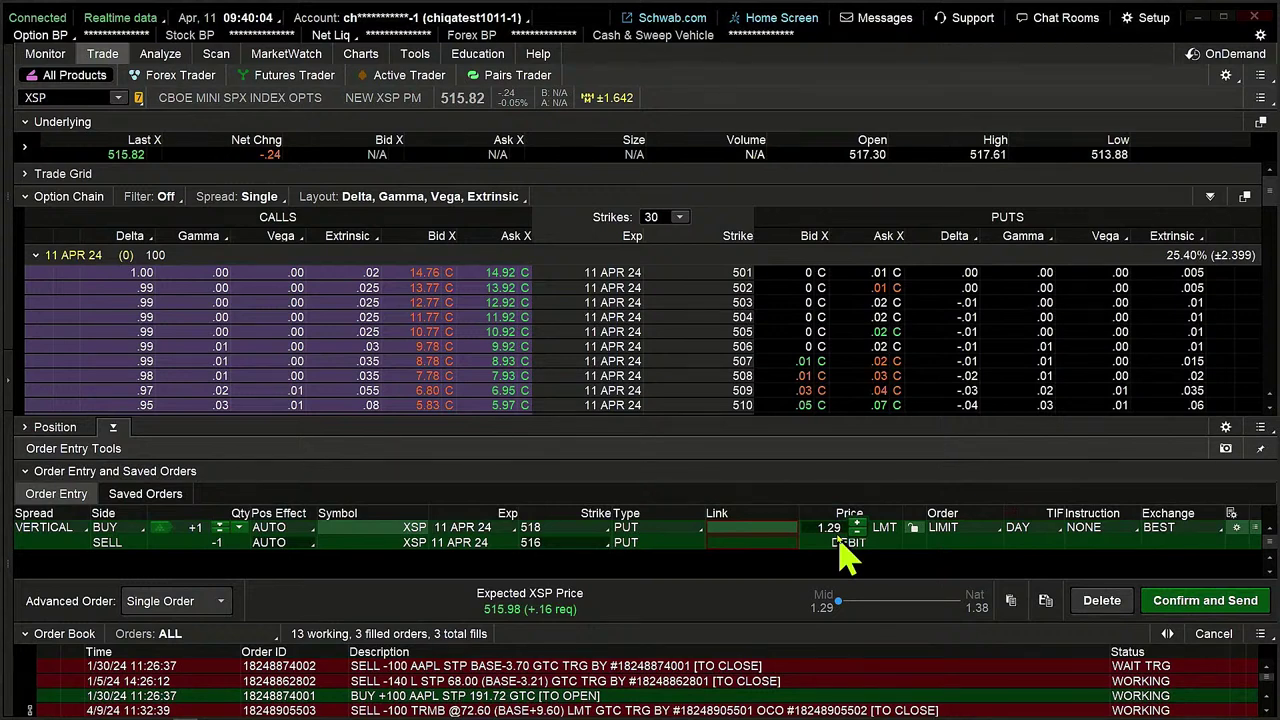
click(1190, 611)
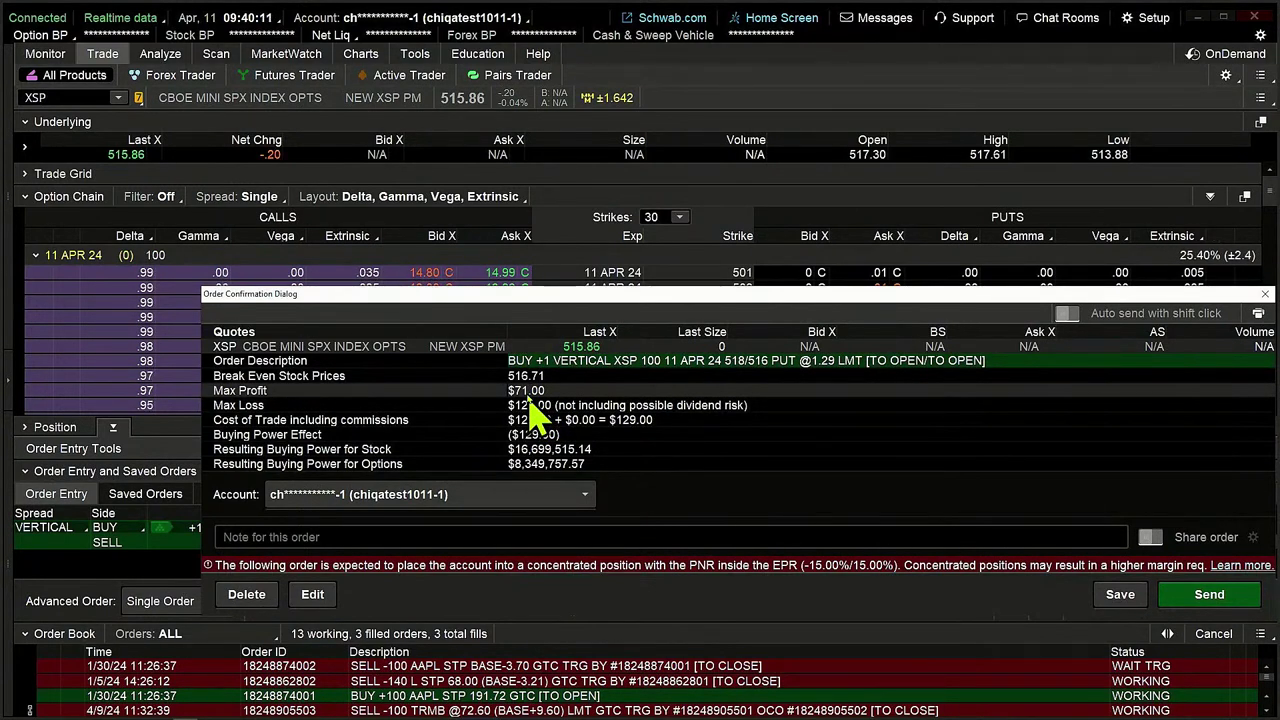
click(312, 594)
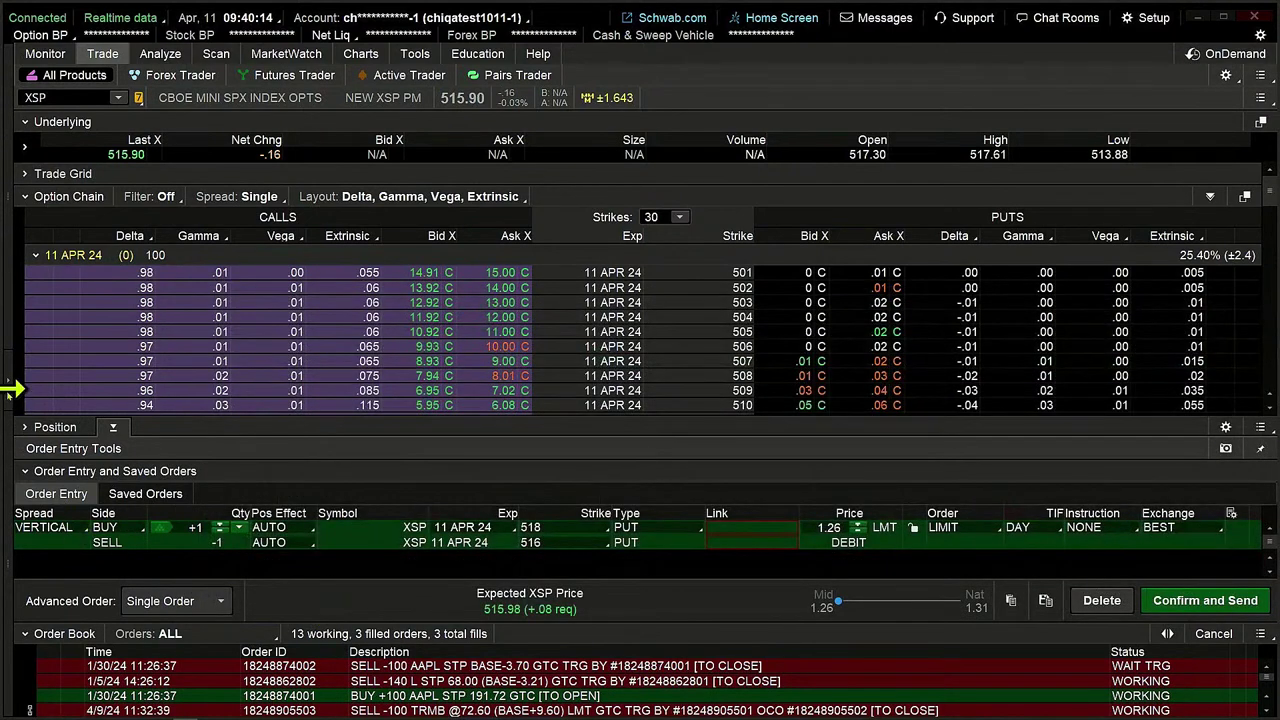
Calculate 71 divided by 2 in the sidebar calculator, clear it, and hide the sidebar.
click(8, 400)
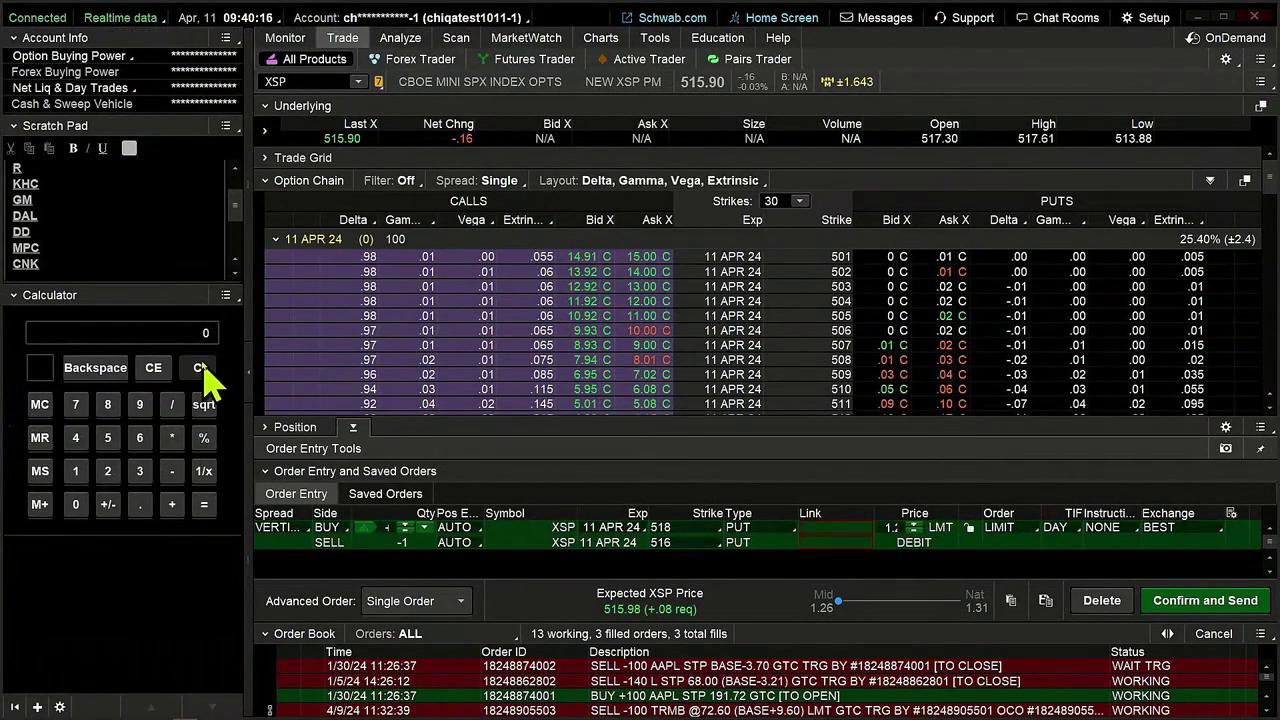
click(76, 406)
click(77, 474)
click(108, 472)
click(204, 505)
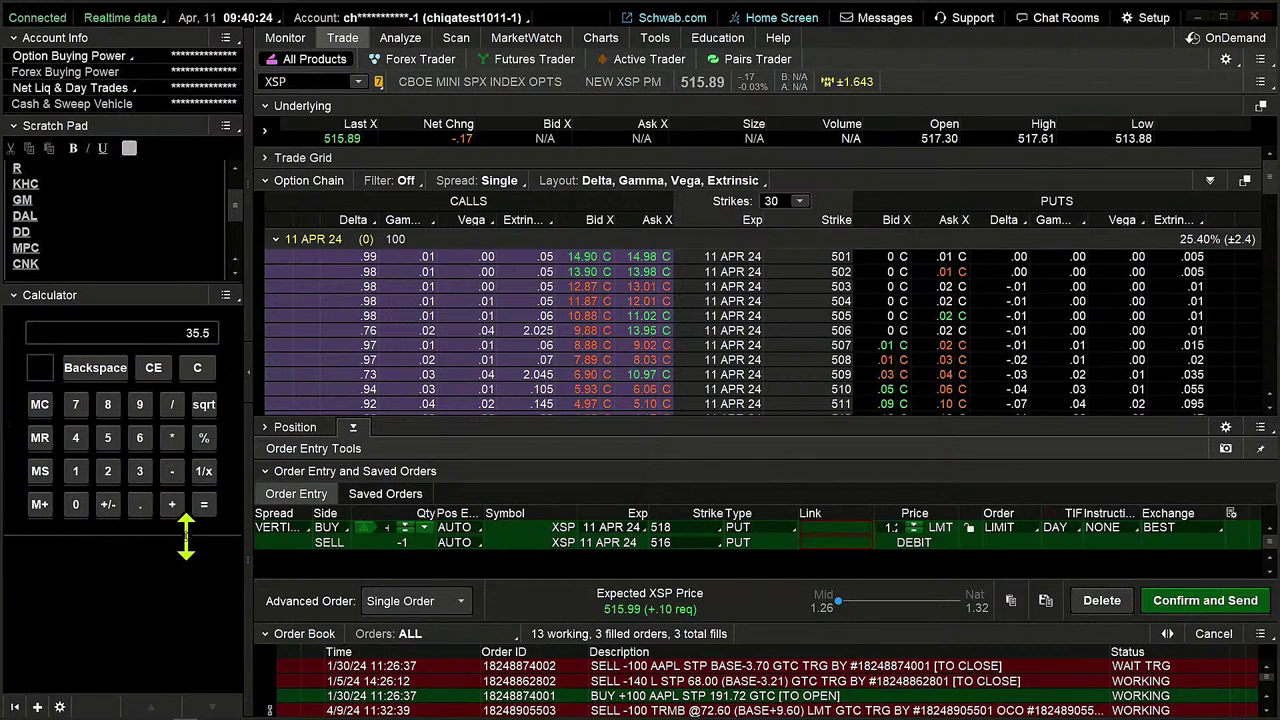
click(198, 369)
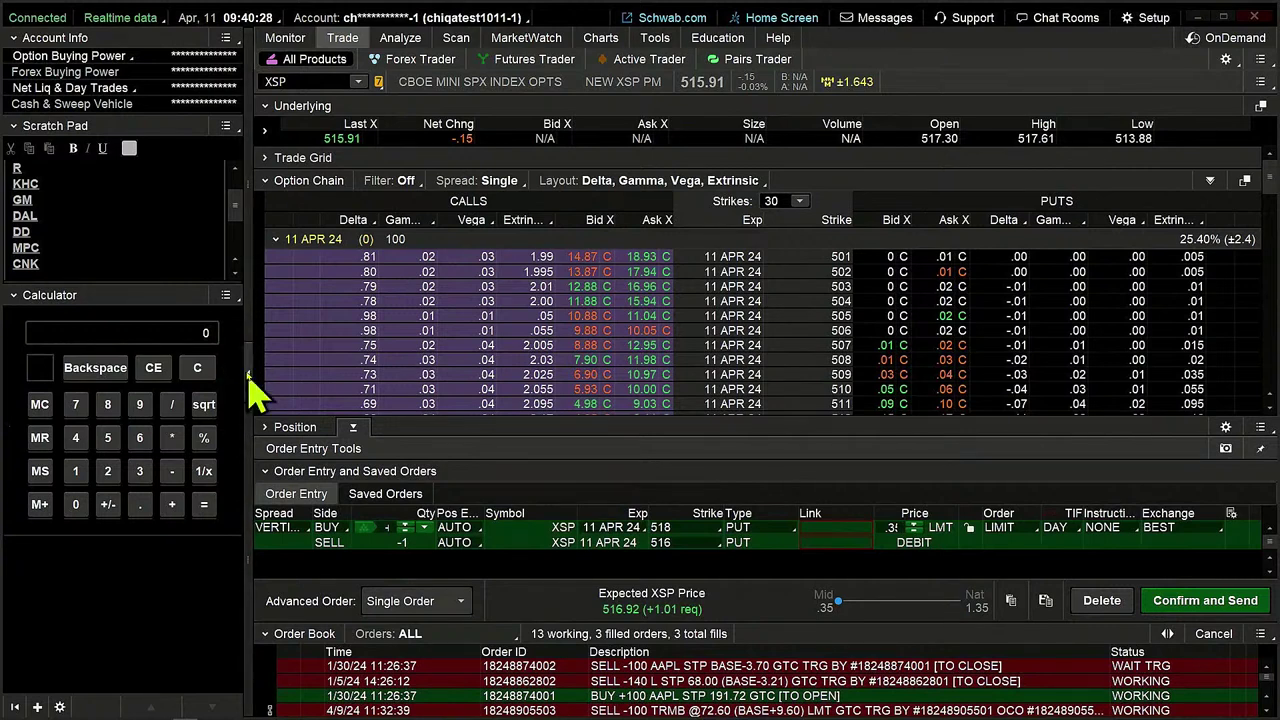
click(249, 377)
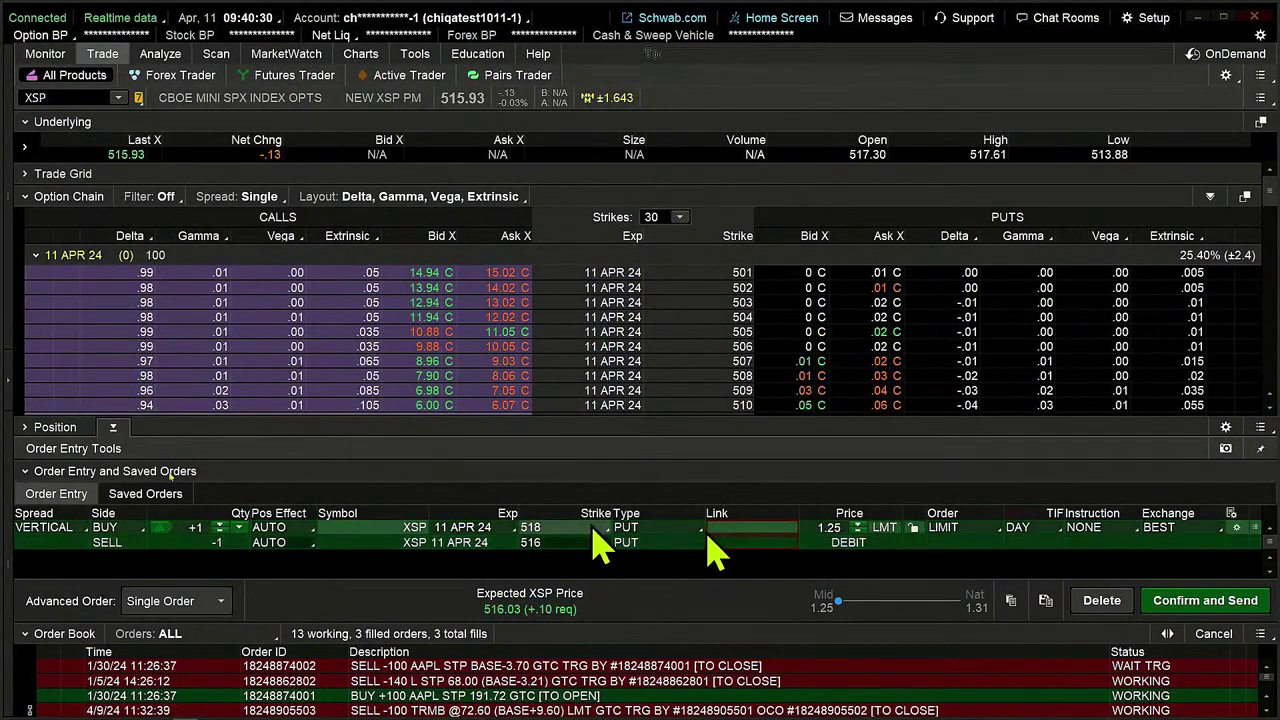
Calculate 1.25 plus .35 in the sidebar calculator for the vertical's target price, and hide the sidebar.
click(12, 400)
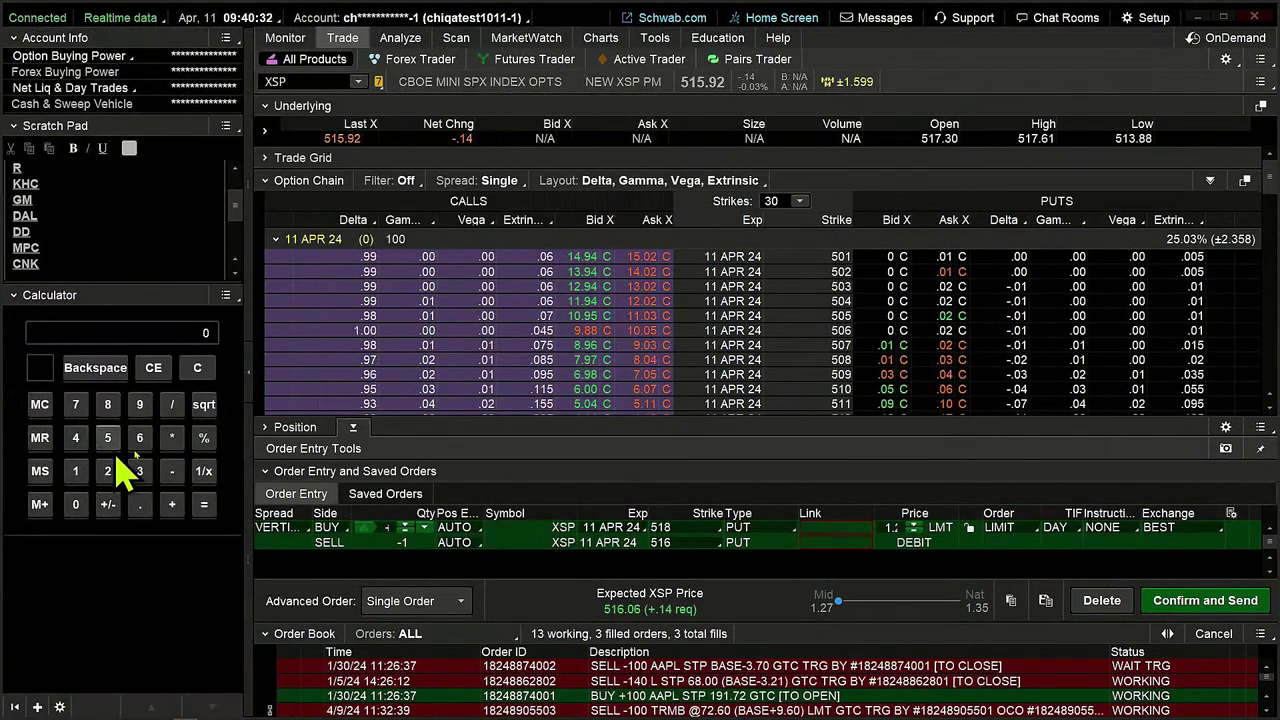
click(75, 471)
click(140, 504)
click(108, 471)
click(108, 437)
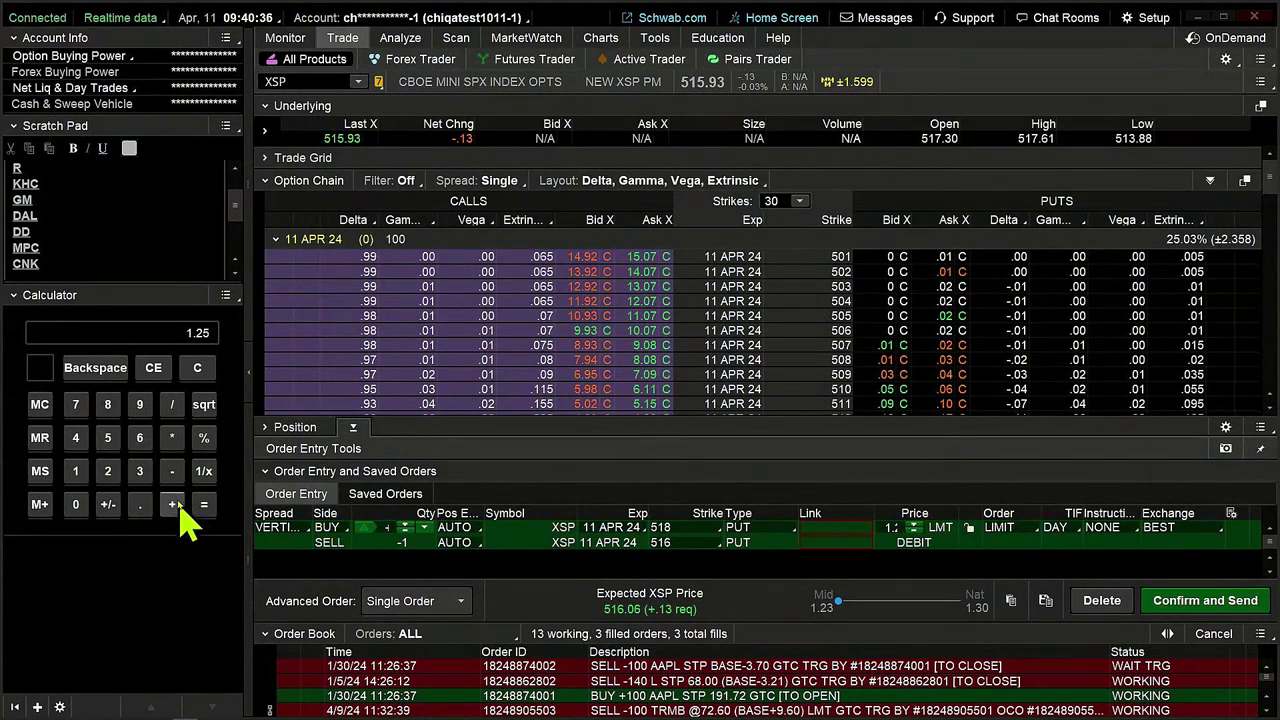
click(170, 504)
click(144, 505)
click(140, 472)
click(108, 439)
click(204, 506)
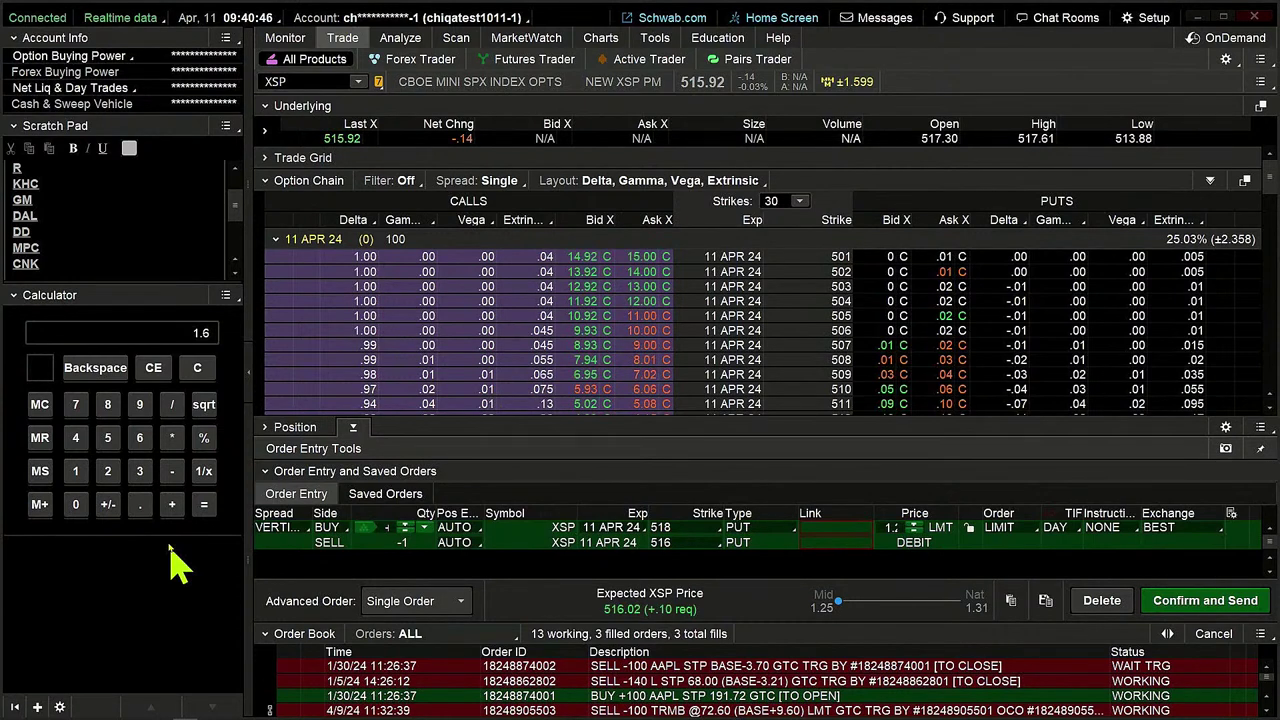
click(248, 378)
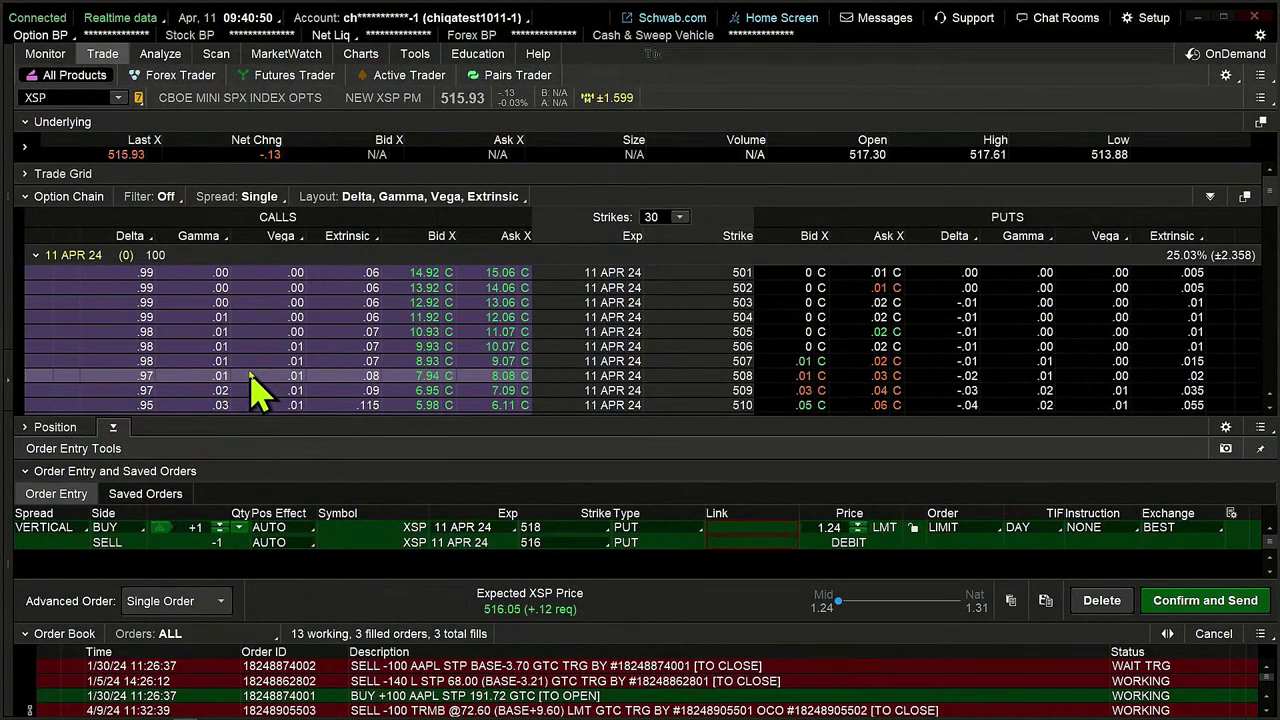
Set the advanced order to 1st trgs Seq and add an opposite order selling the 518/516 put vertical at a 1.60 limit.
click(221, 601)
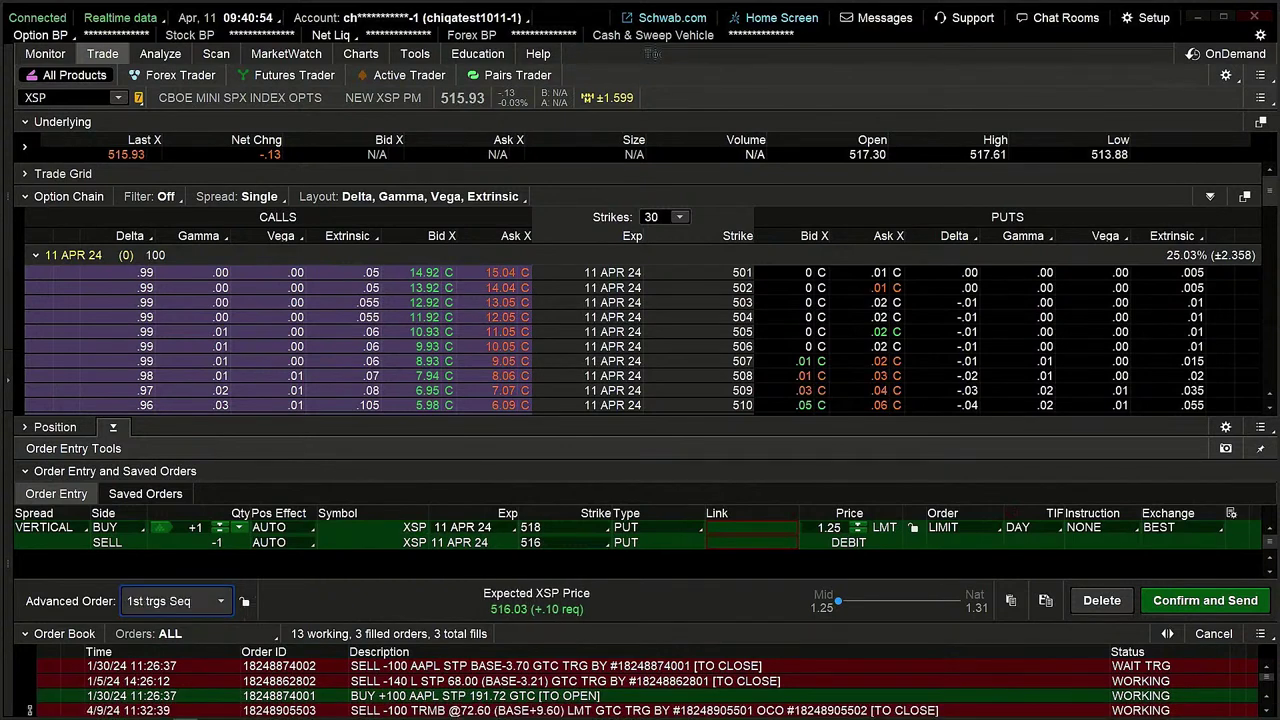
right_click(62, 545)
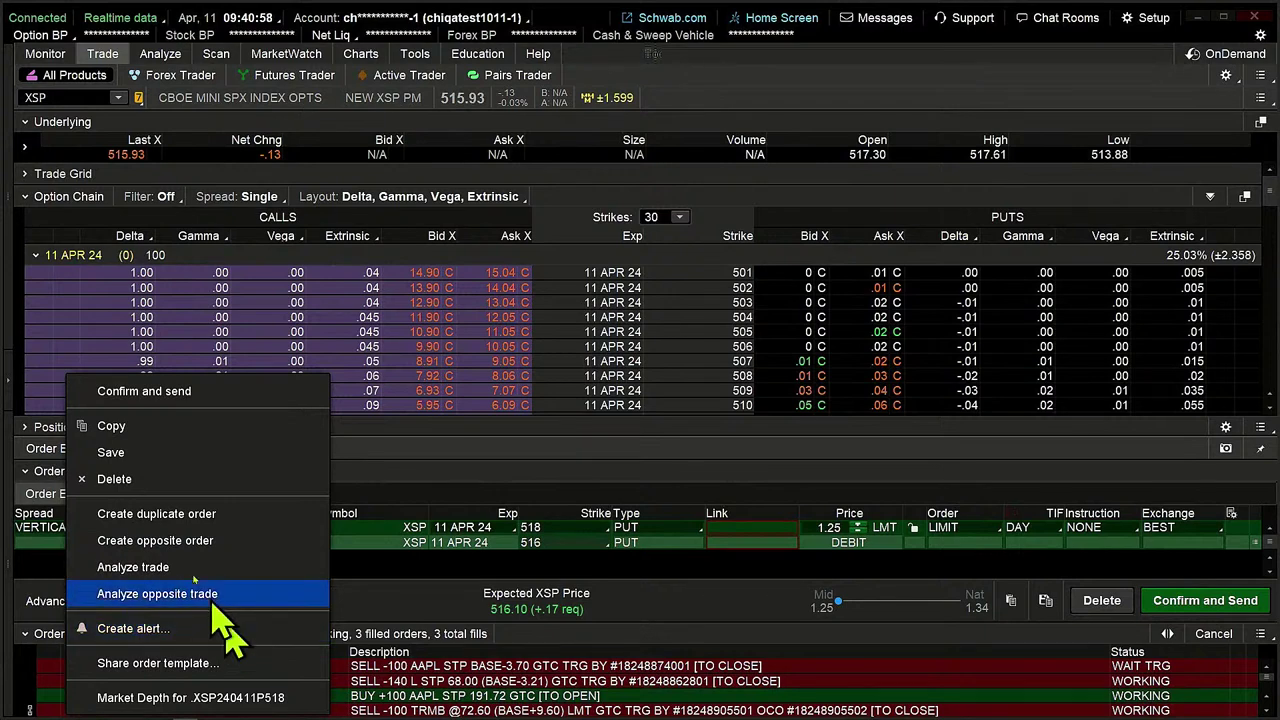
click(190, 541)
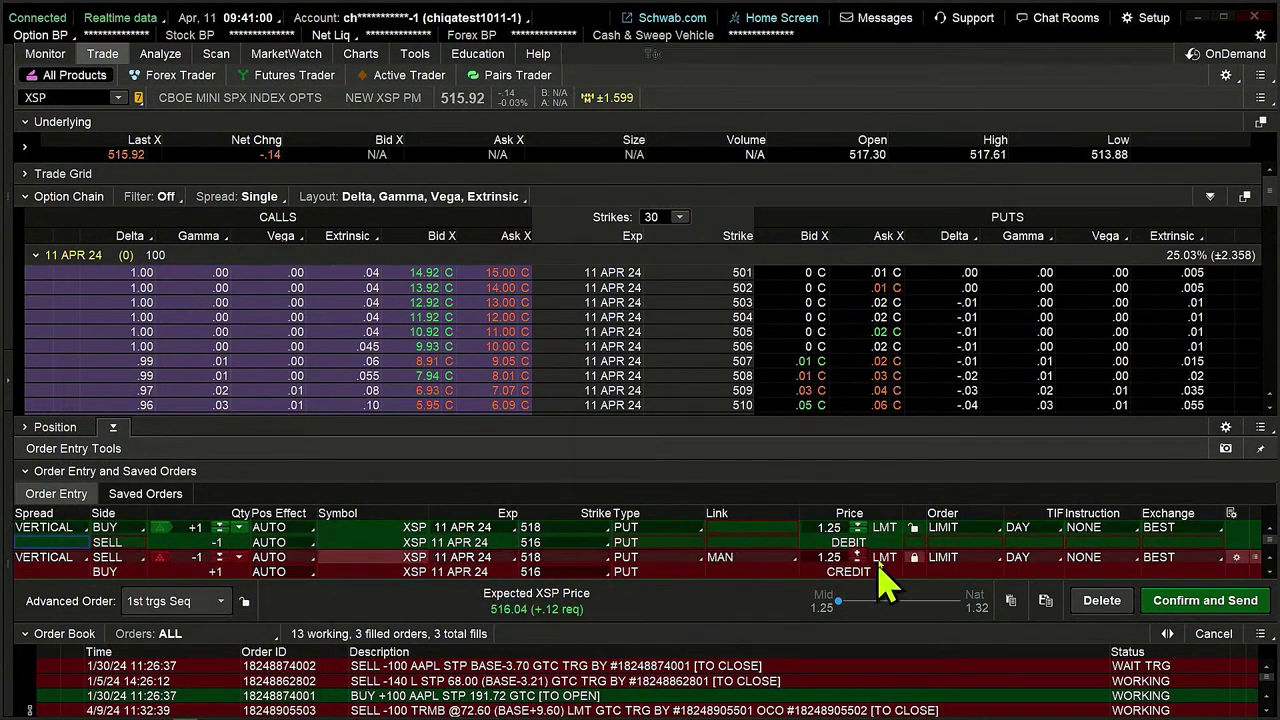
click(932, 561)
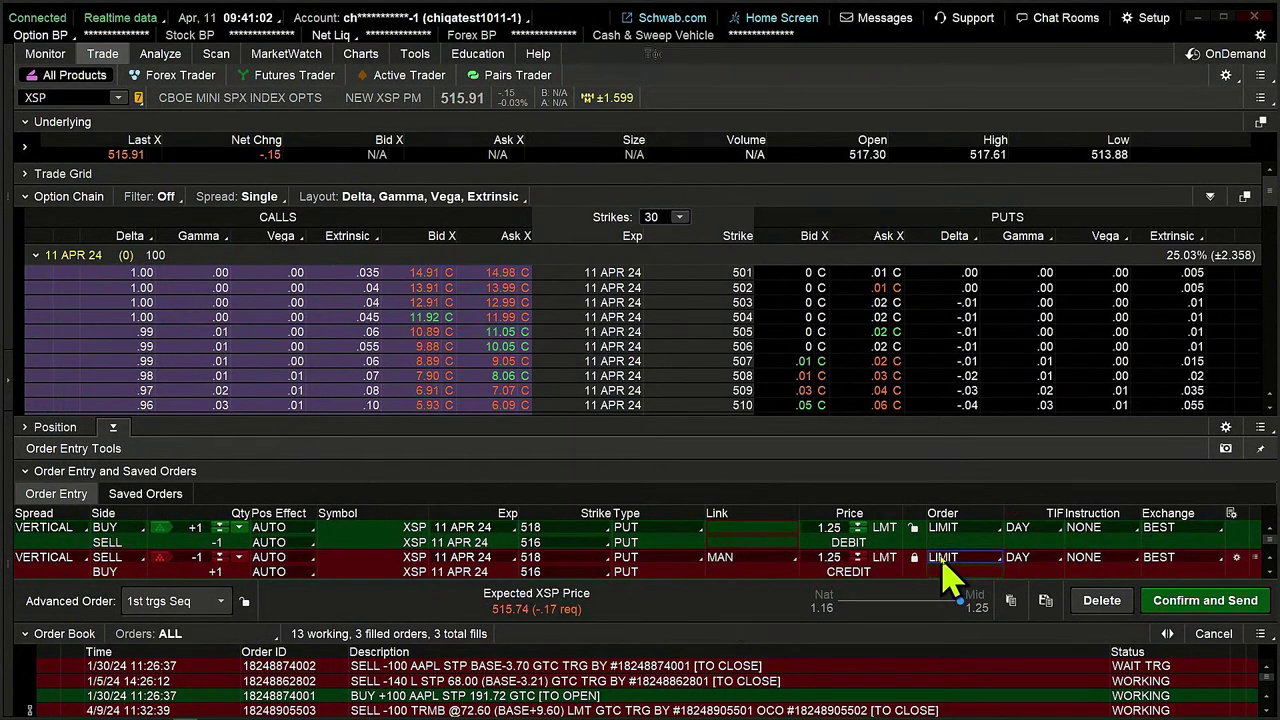
click(835, 558)
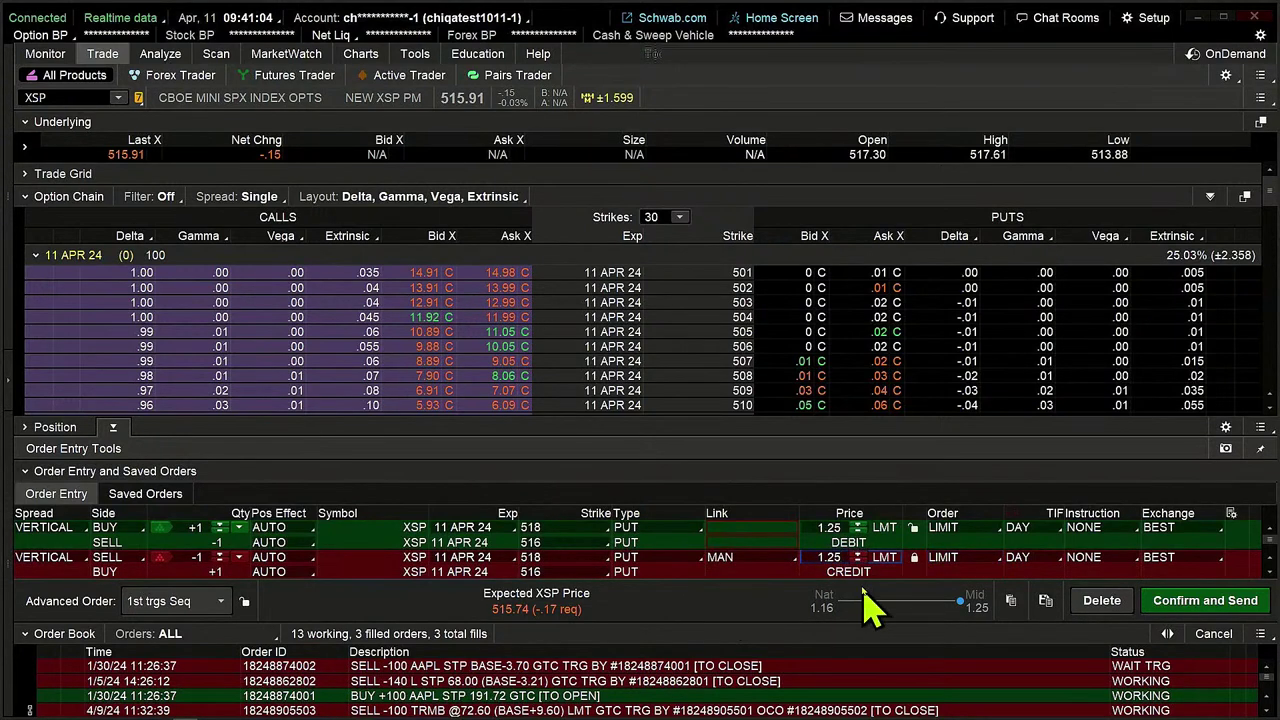
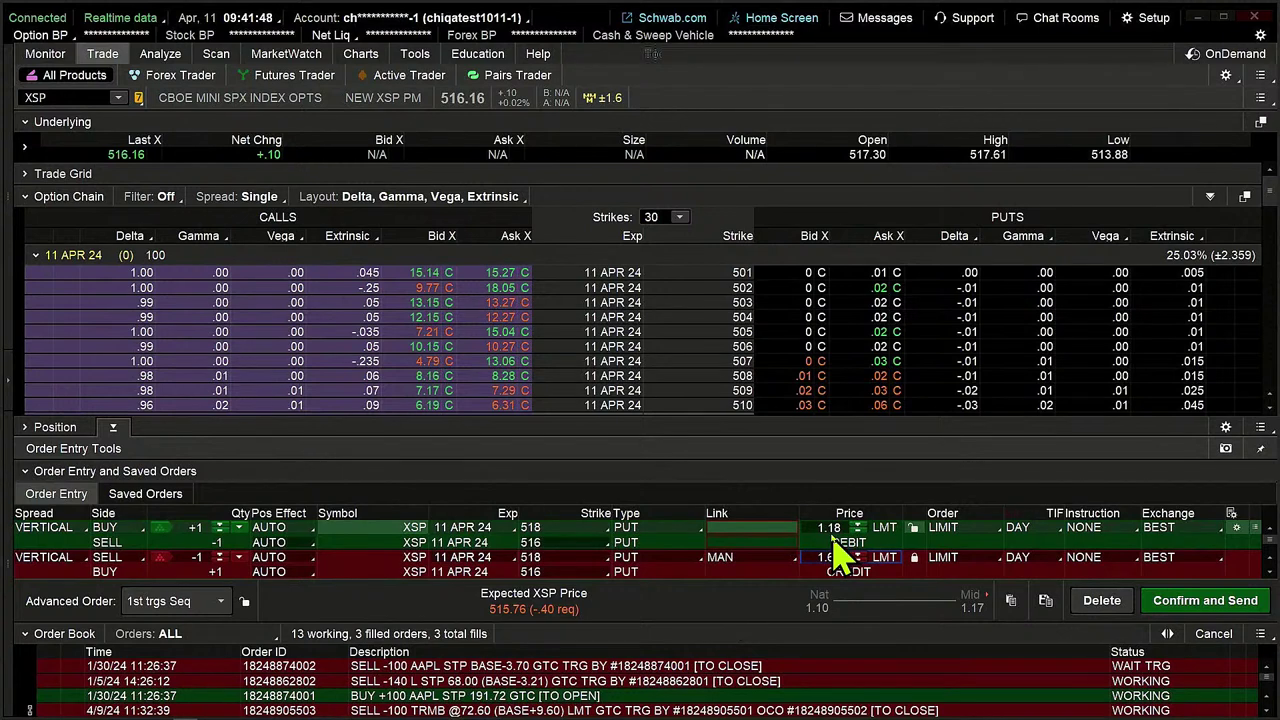
Review the two-part order confirmation, assign it to the Long Verticals-Diagonals account group, and send the orders.
click(1228, 609)
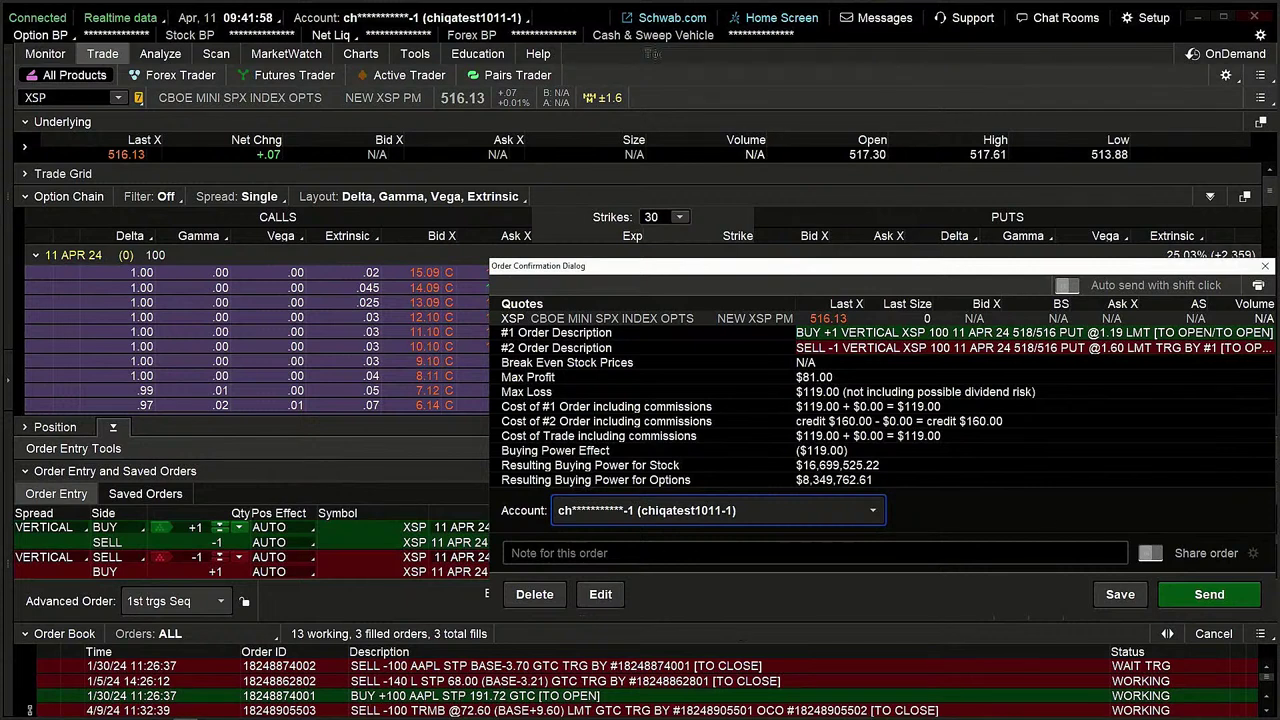
scroll(718, 510, down, 1)
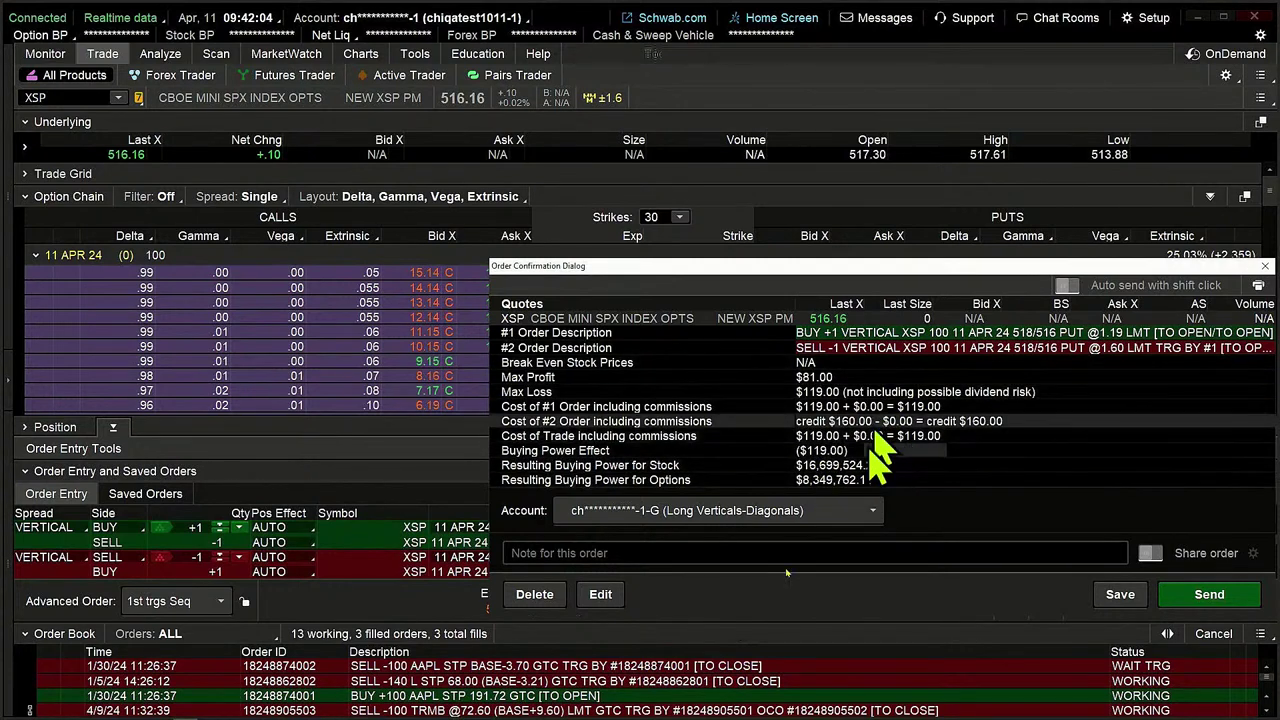
click(1209, 595)
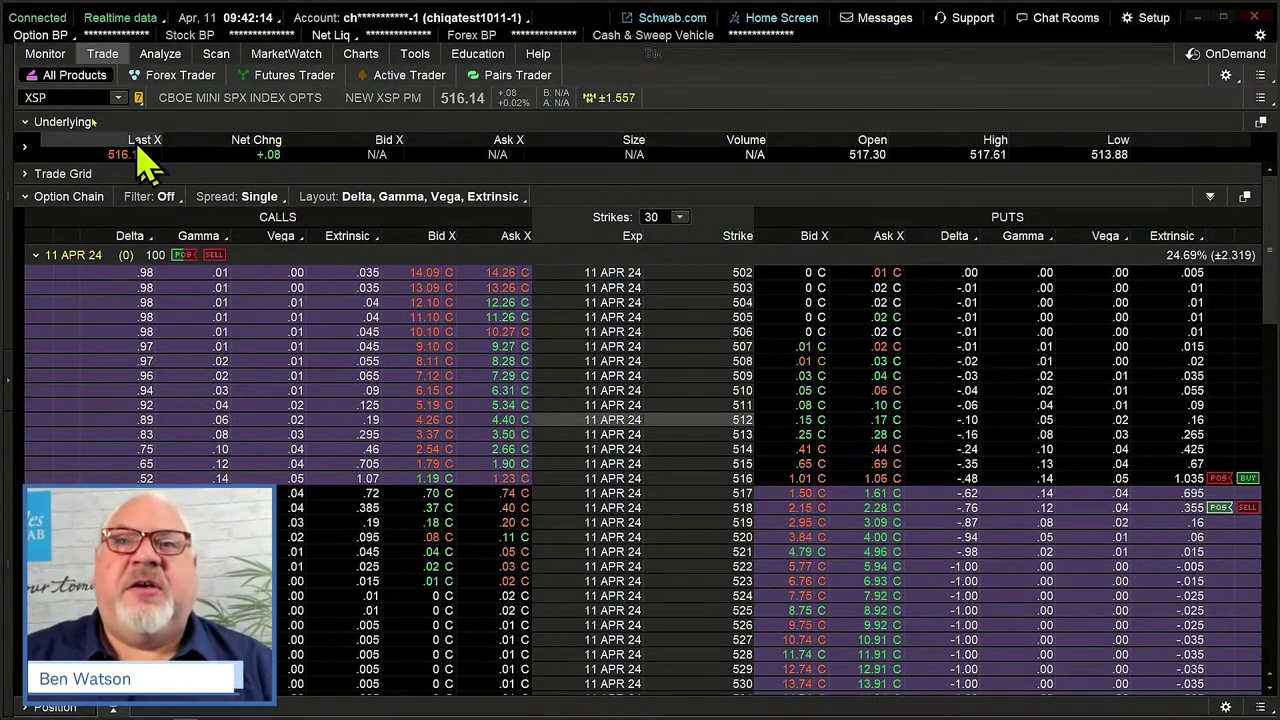
Collapse BA and expand XSP in the Long Verticals-Diagonals positions to review the new vertical, and view XSP's daily chart.
click(44, 56)
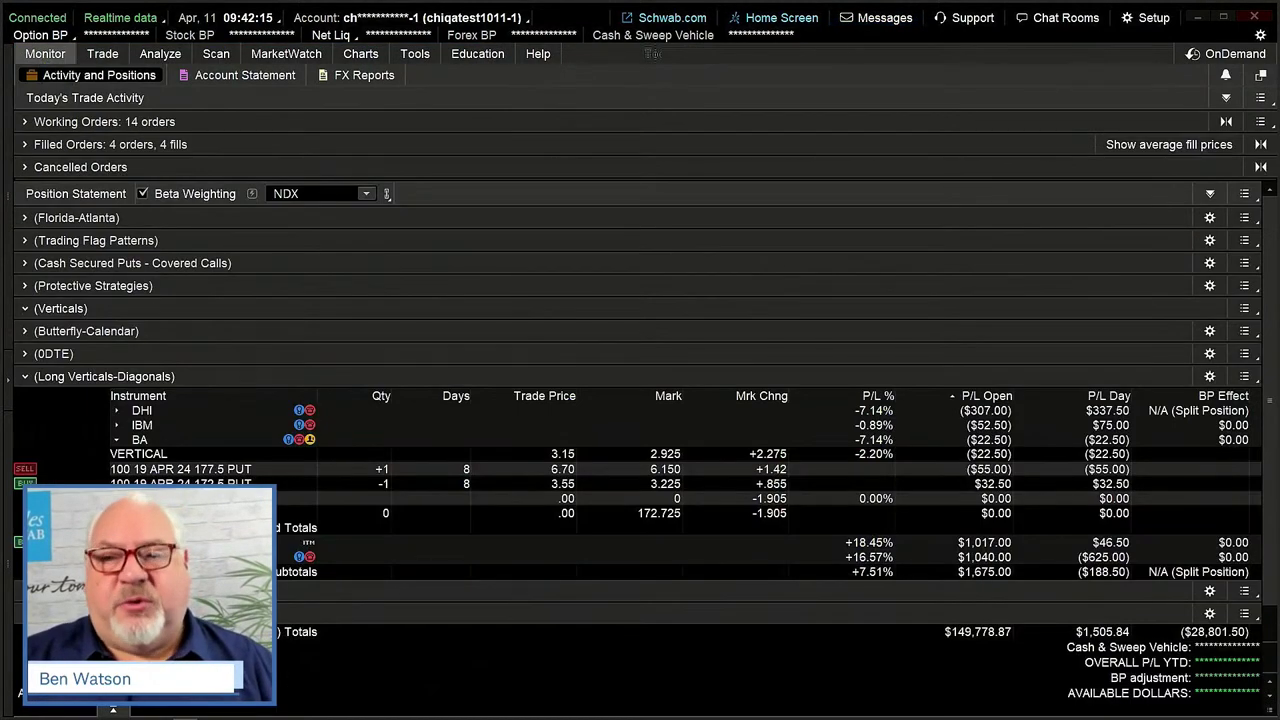
click(140, 440)
click(143, 454)
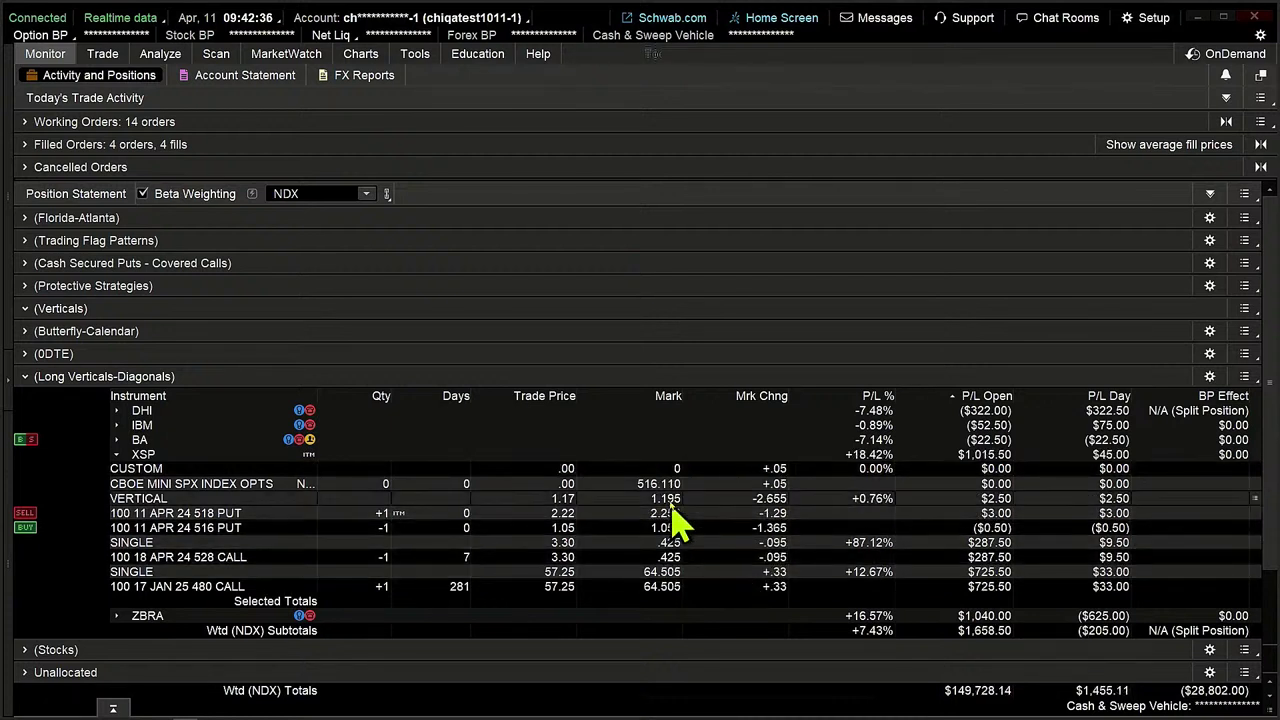
mouse_move(362, 62)
click(372, 86)
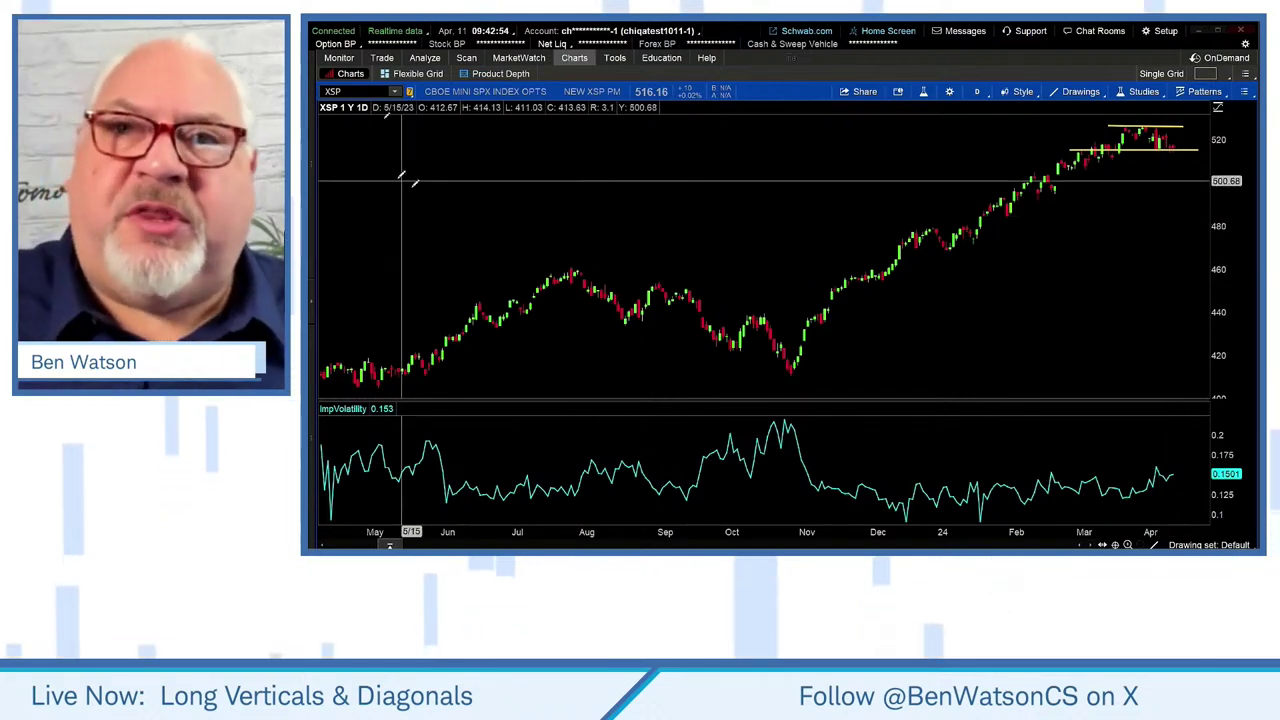
Show XSP's option chain as Vertical spreads using the Deep and Wide 1 month x 2 strike setting.
click(382, 58)
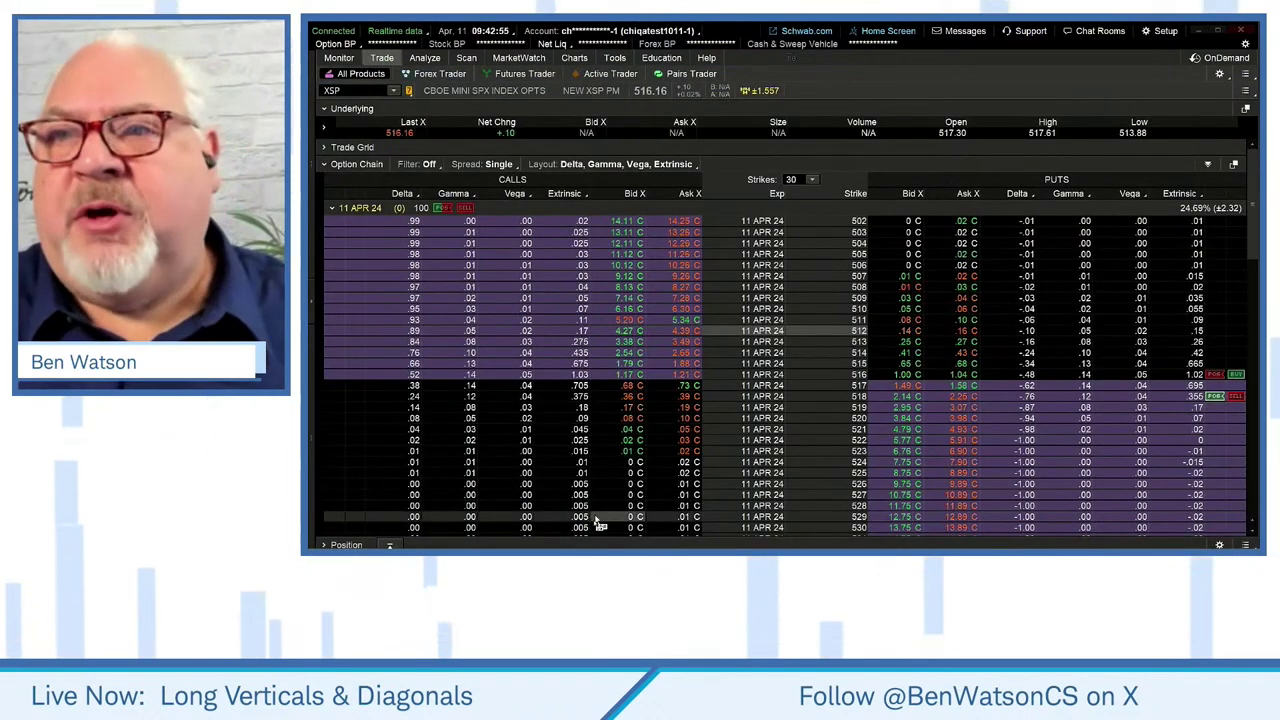
click(497, 165)
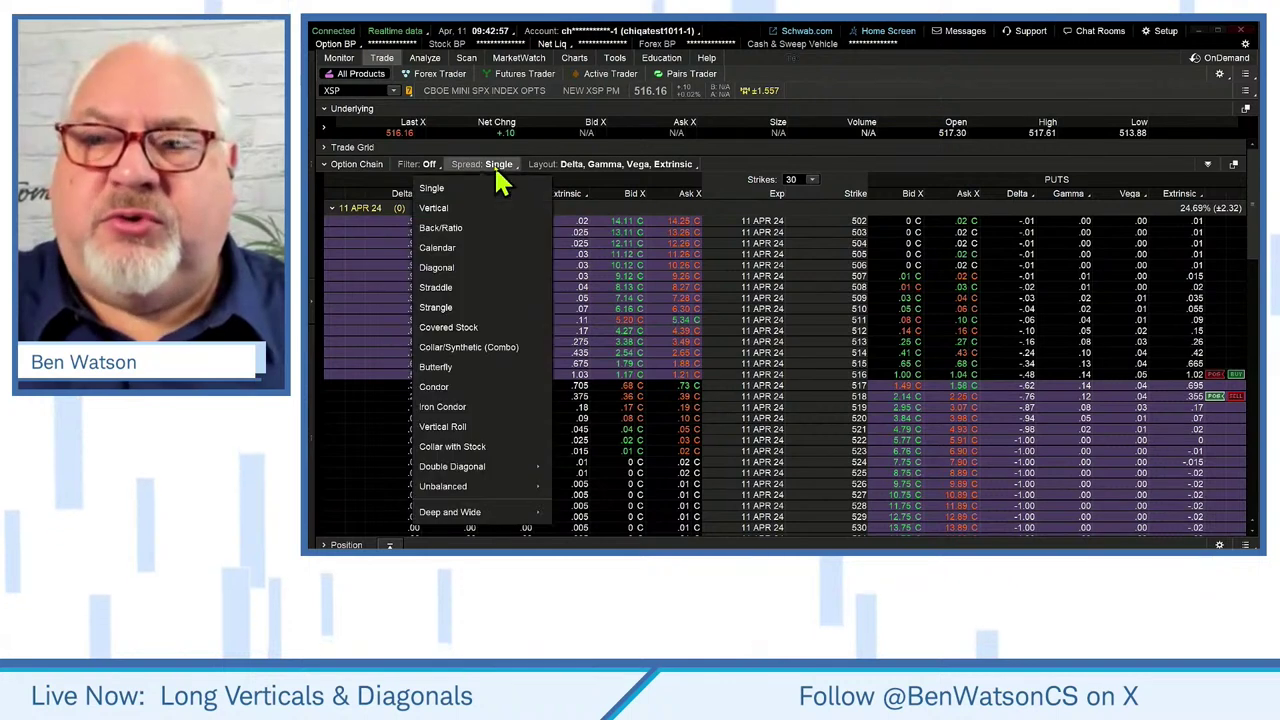
mouse_move(472, 511)
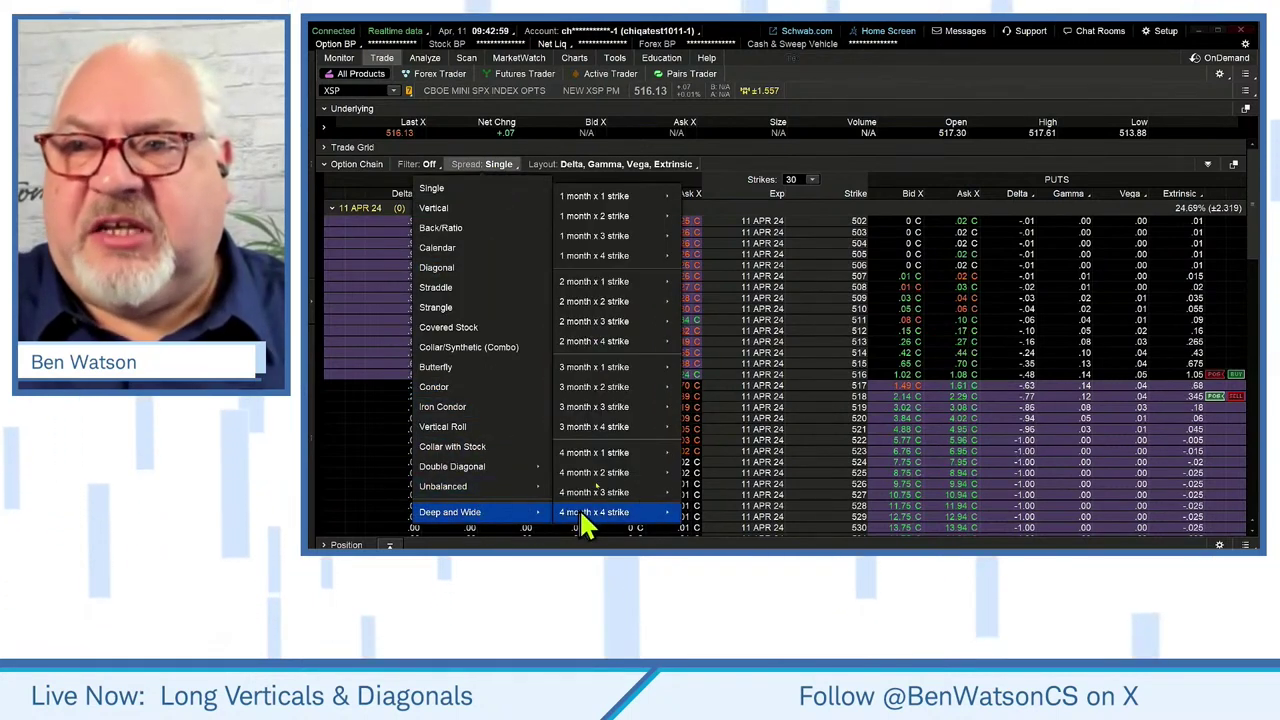
mouse_move(645, 220)
click(705, 216)
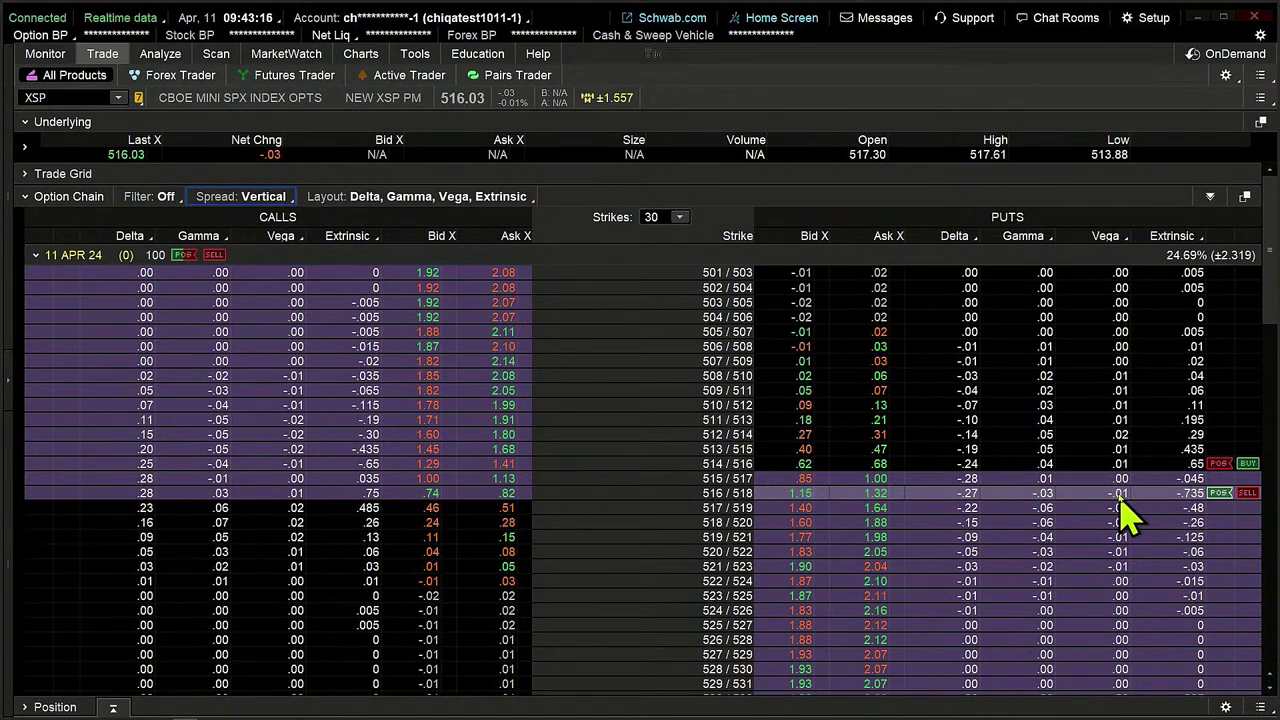
Replace the Gamma column with Theta in XSP's vertical option chain.
click(1049, 240)
mouse_move(1022, 350)
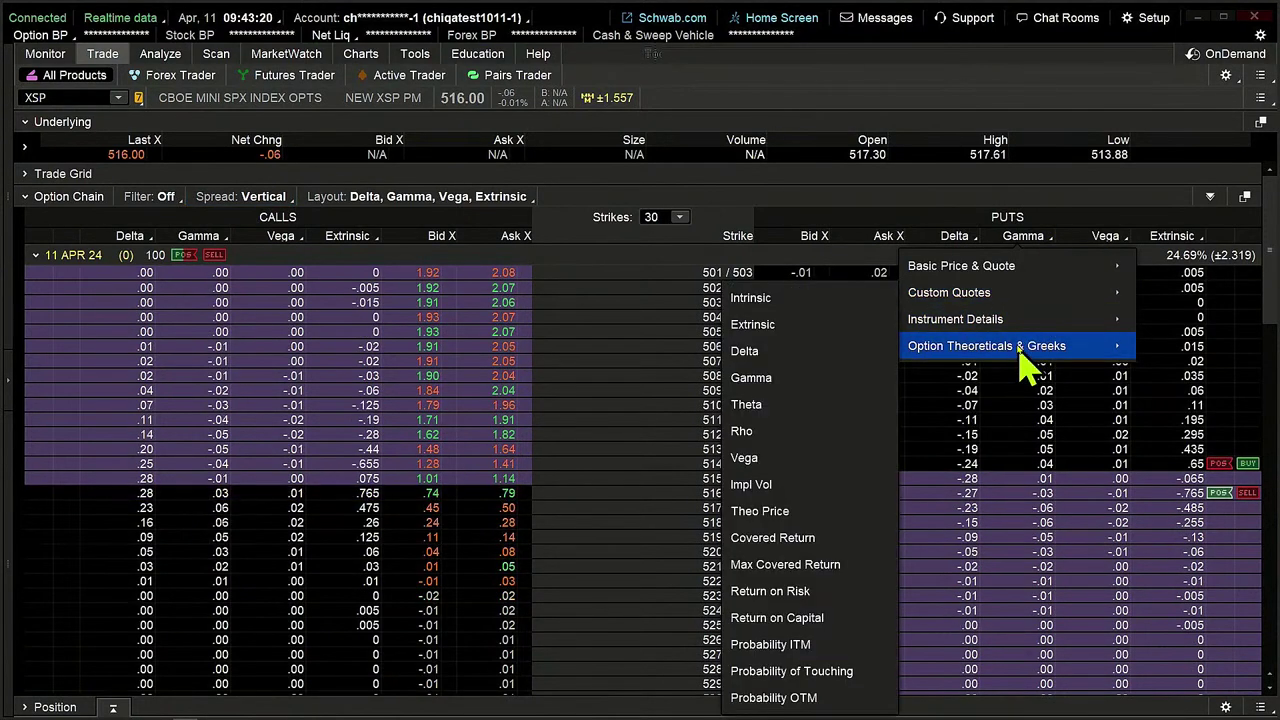
click(800, 406)
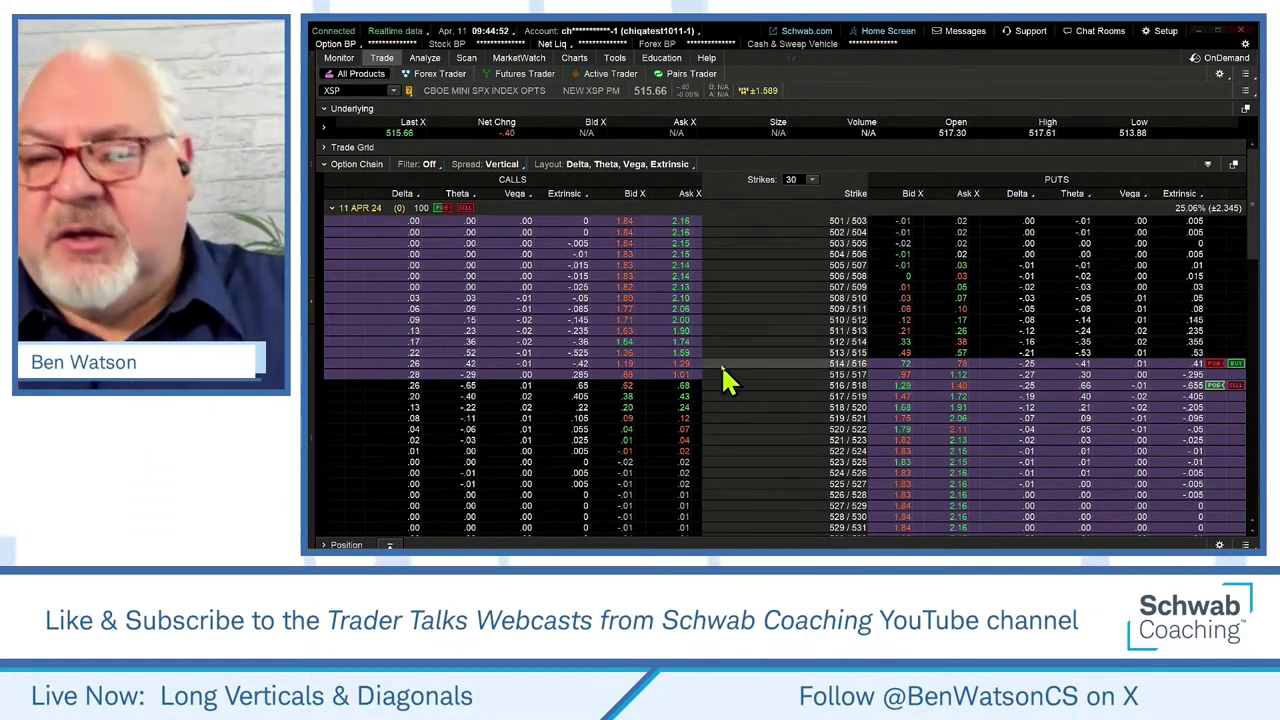
Switch to the slide presentation and advance from the Agenda slide to the closing summary slides.
key(alt+Tab)
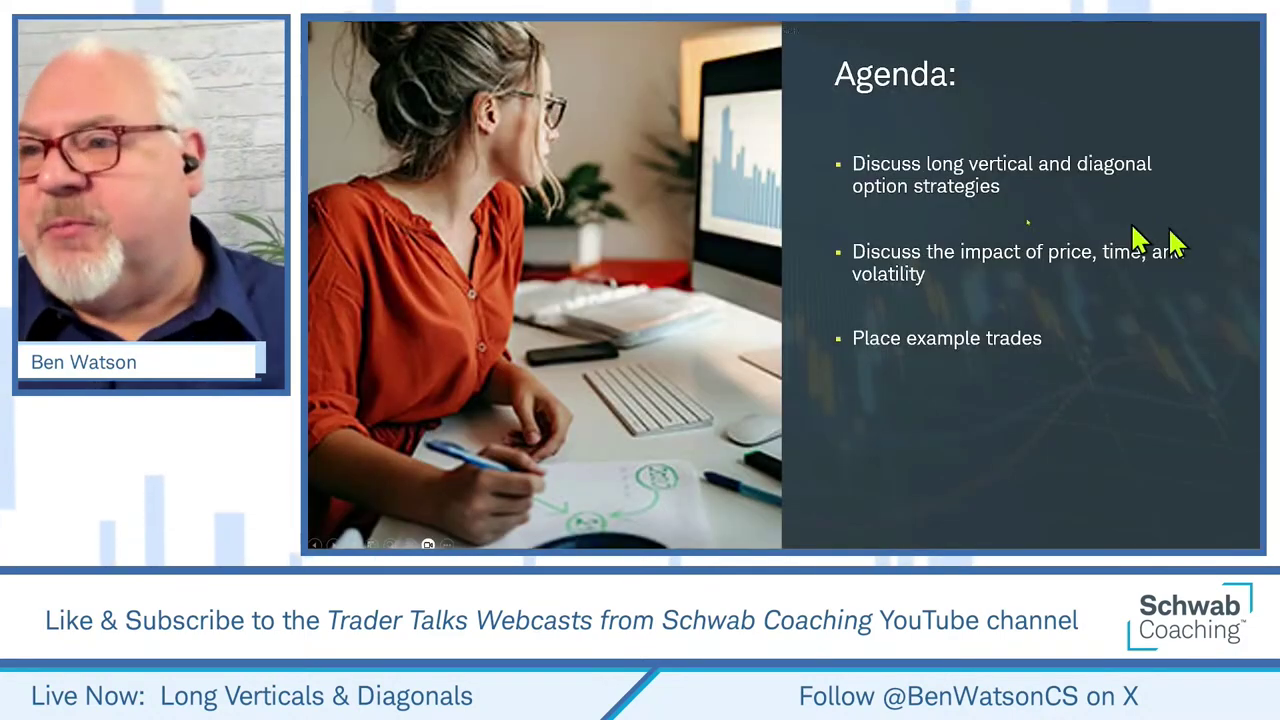
click(1037, 284)
click(1038, 284)
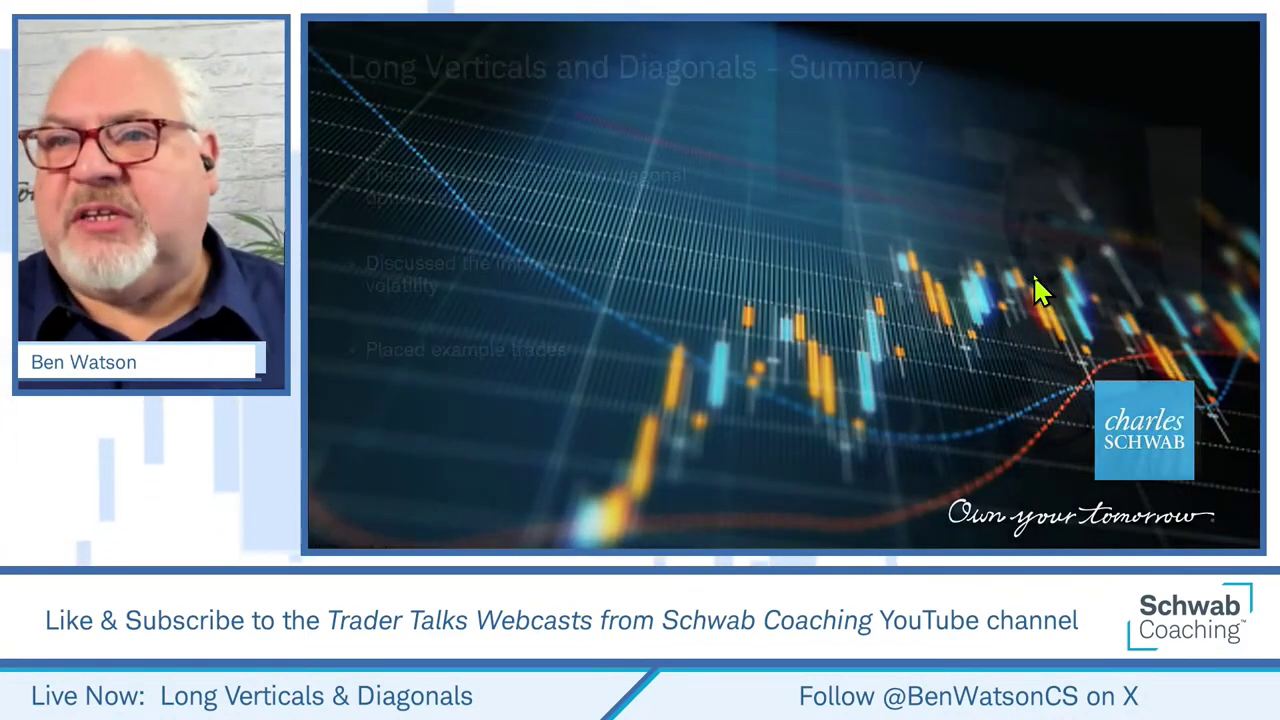